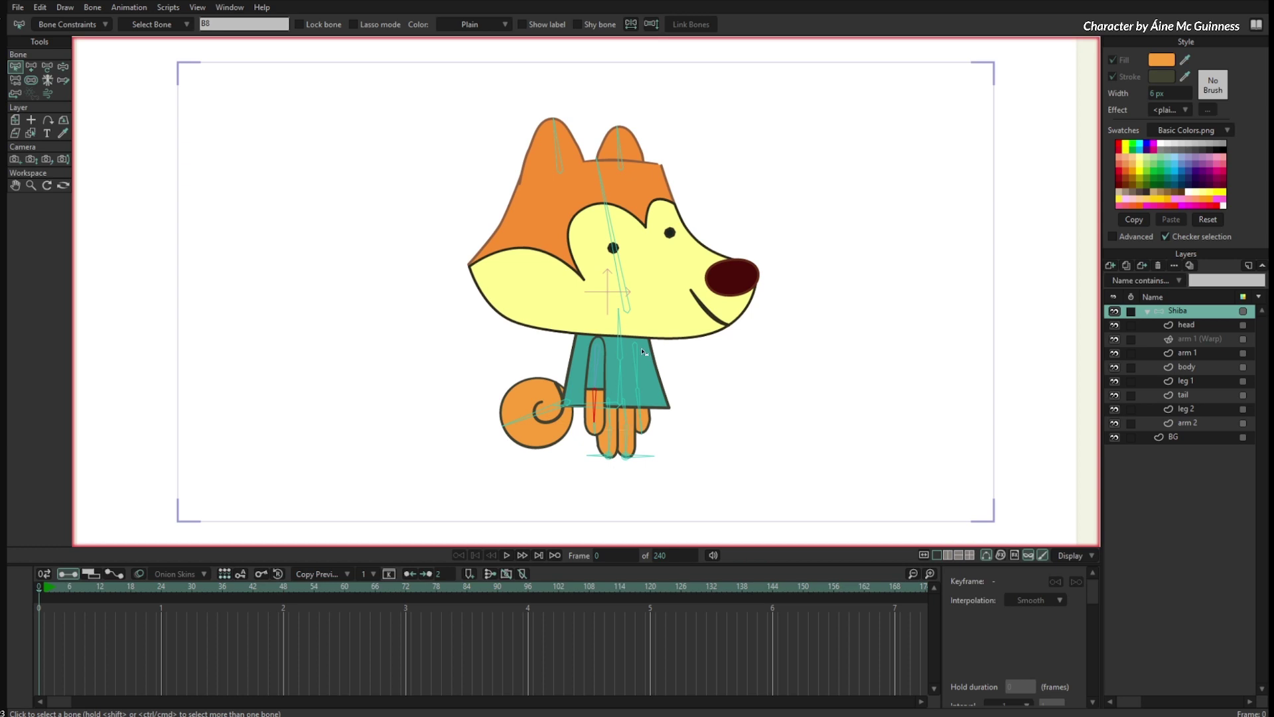
- Sample individual shapes on the head layer with the Select Shape tool, then select all shapes of that layer
{"action": "left_click", "coordinate": [1185, 325]}
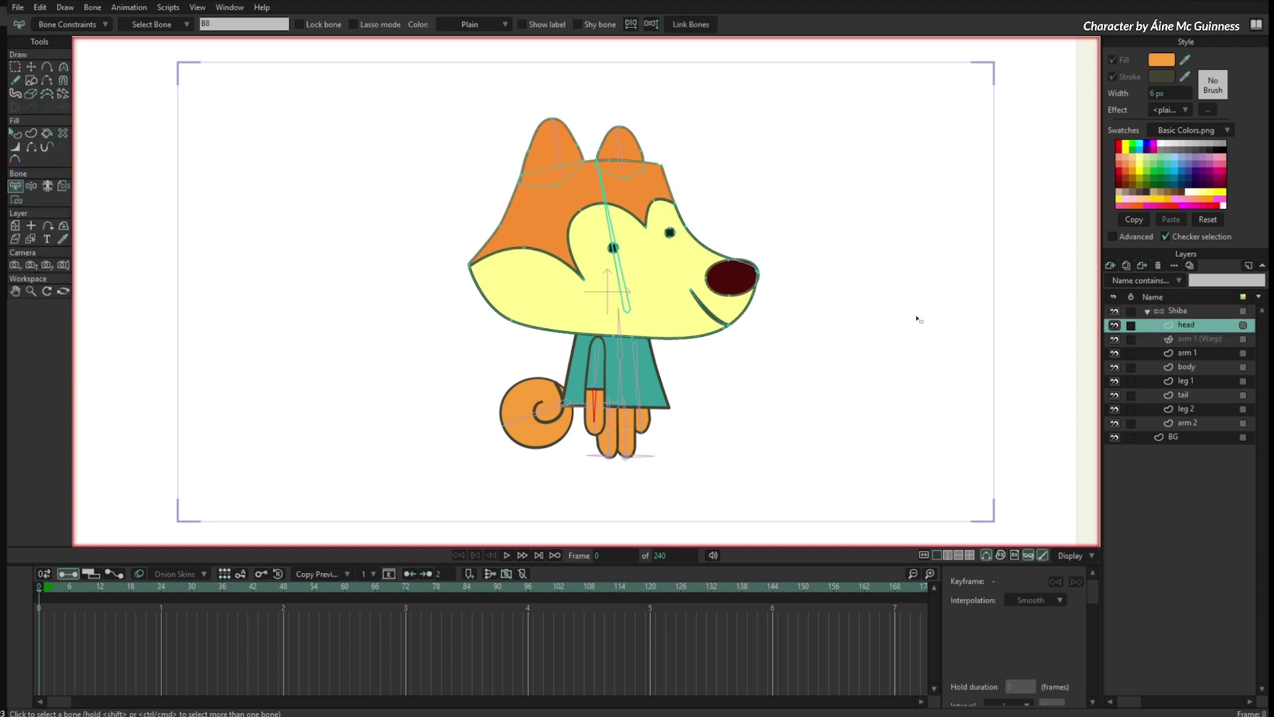
{"action": "scroll", "coordinate": [799, 307], "scroll_direction": "up", "scroll_amount": 5}
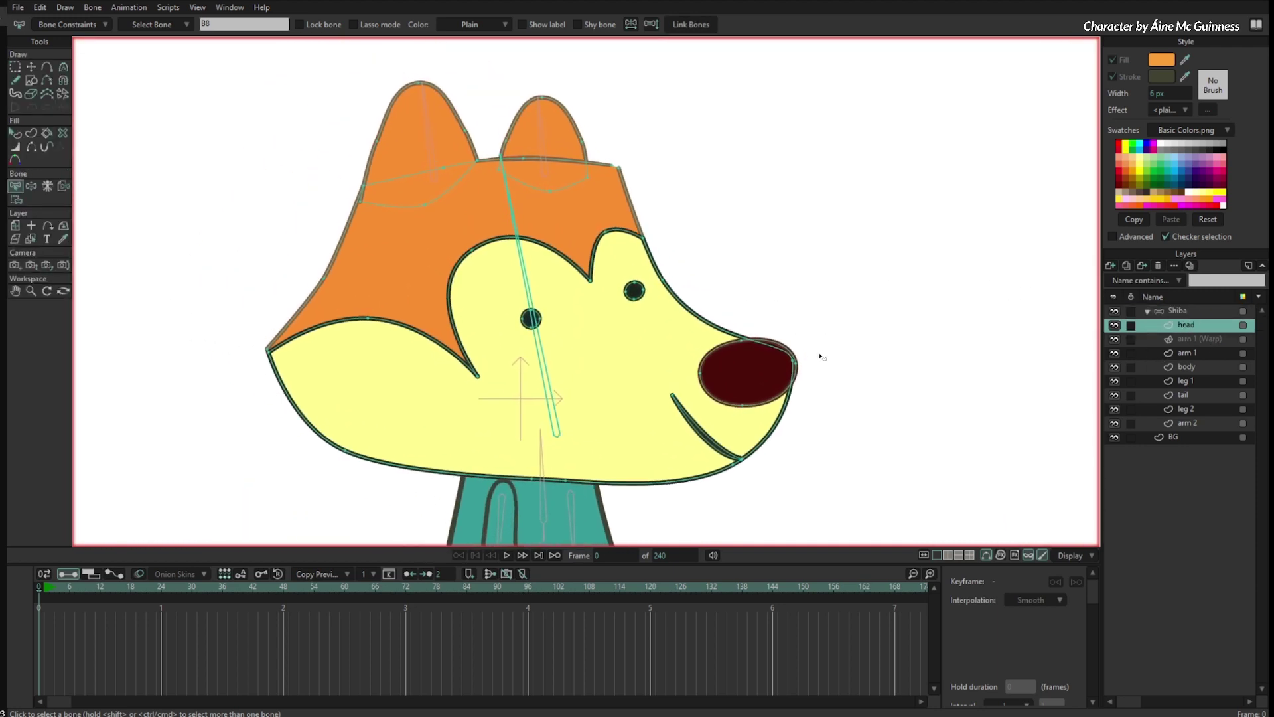
{"action": "key", "text": "q"}
{"action": "left_click", "coordinate": [607, 307]}
{"action": "left_click", "coordinate": [559, 220]}
{"action": "left_click", "coordinate": [473, 132]}
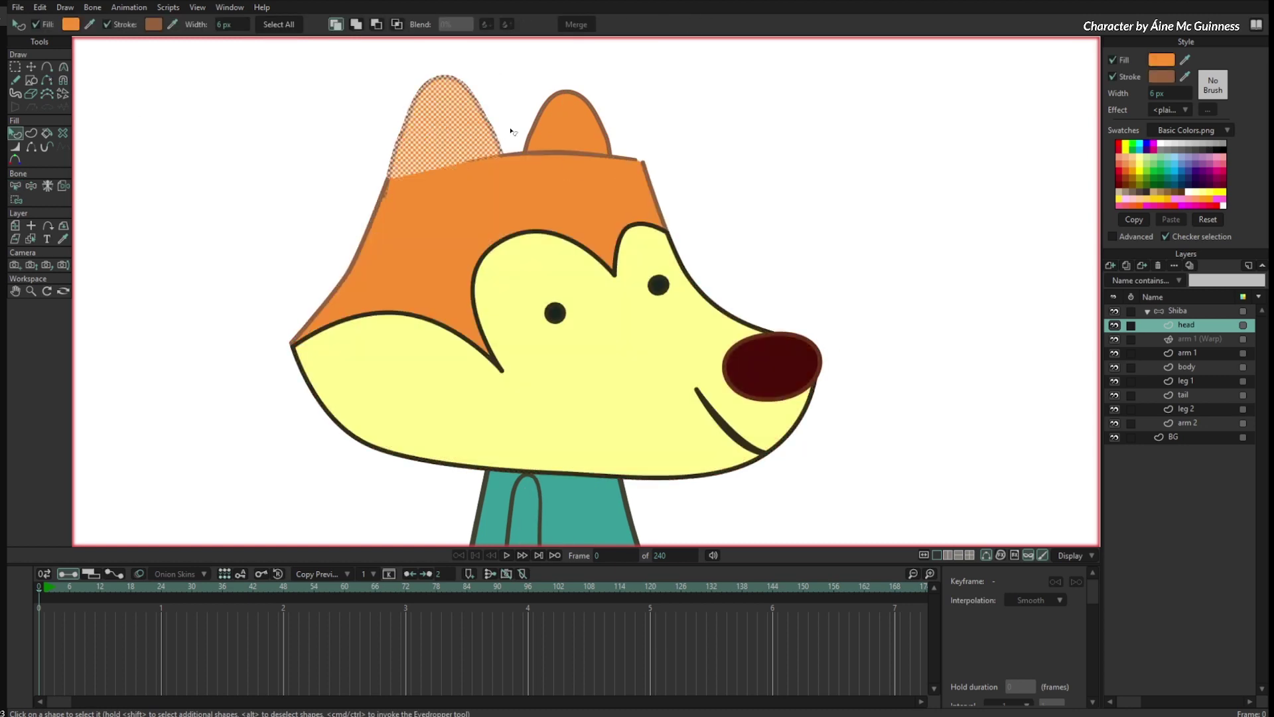
{"action": "left_click", "coordinate": [541, 123]}
{"action": "left_click", "coordinate": [740, 367]}
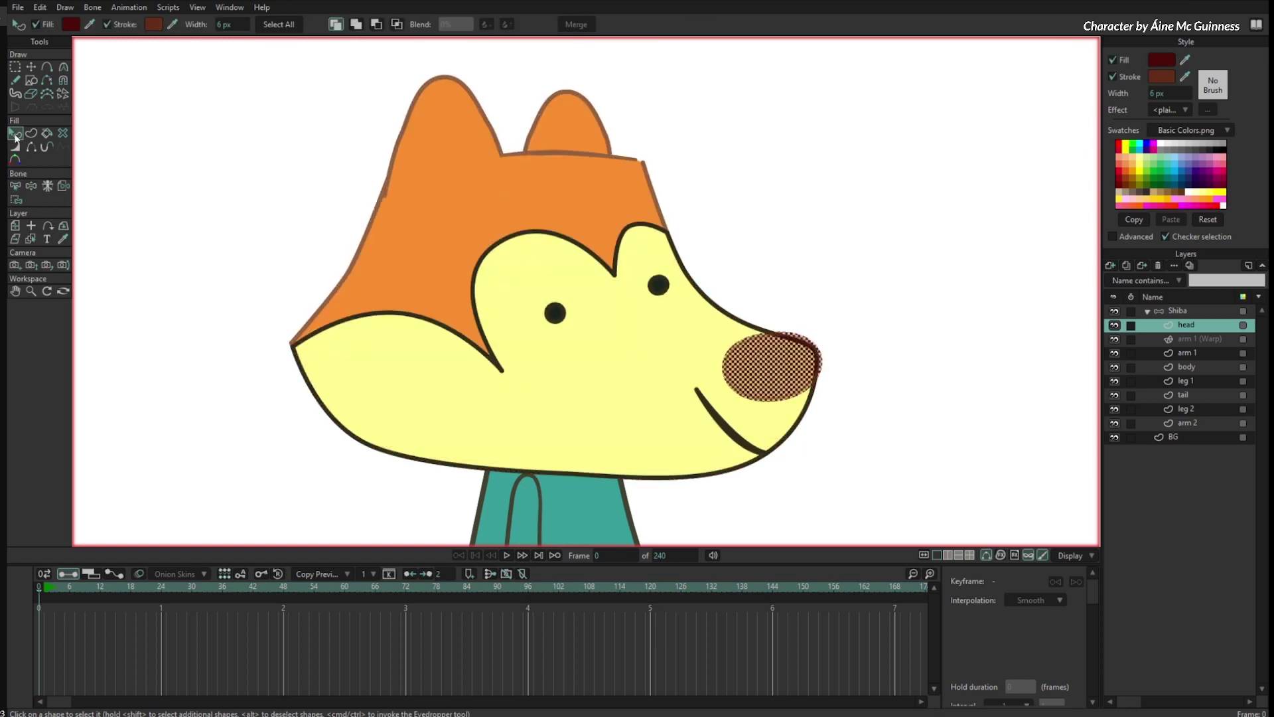
{"action": "left_click", "coordinate": [284, 29]}
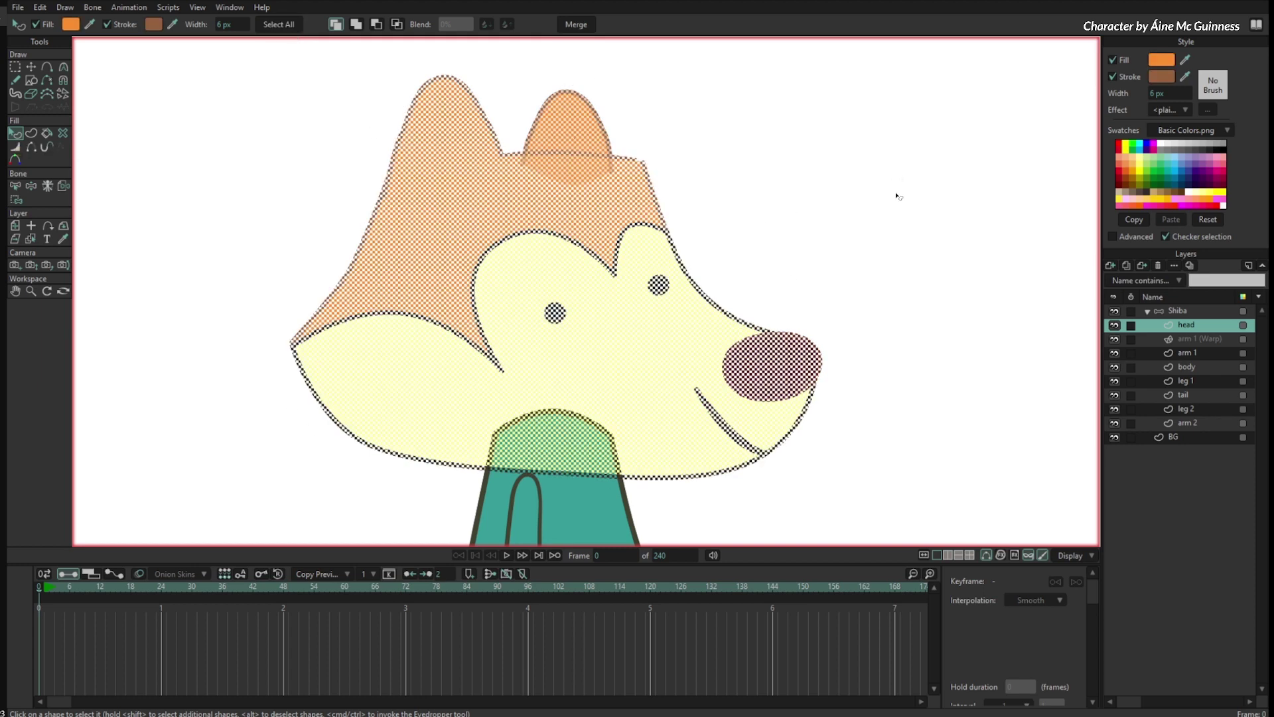
- Try a few stroke brushes on the selected head shapes and settle on the MC-Chunky brush
{"action": "left_click", "coordinate": [1212, 85]}
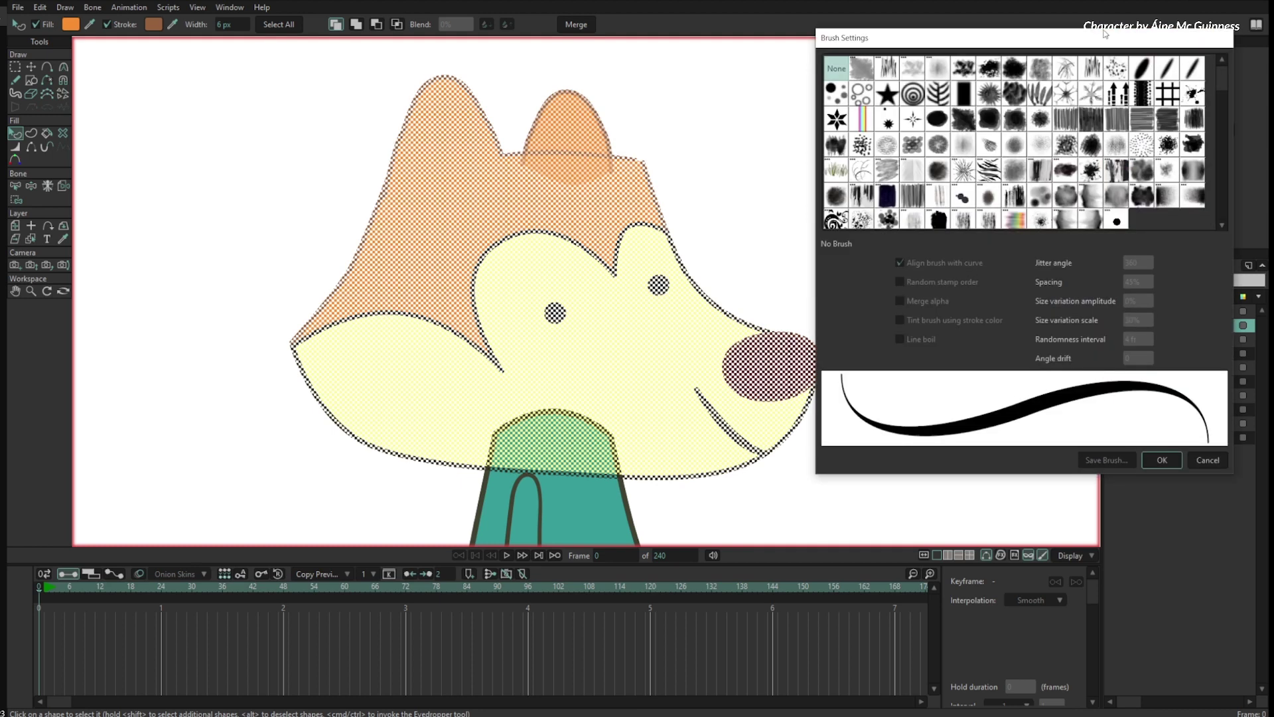
{"action": "left_click_drag", "start_coordinate": [1078, 39], "coordinate": [1051, 47]}
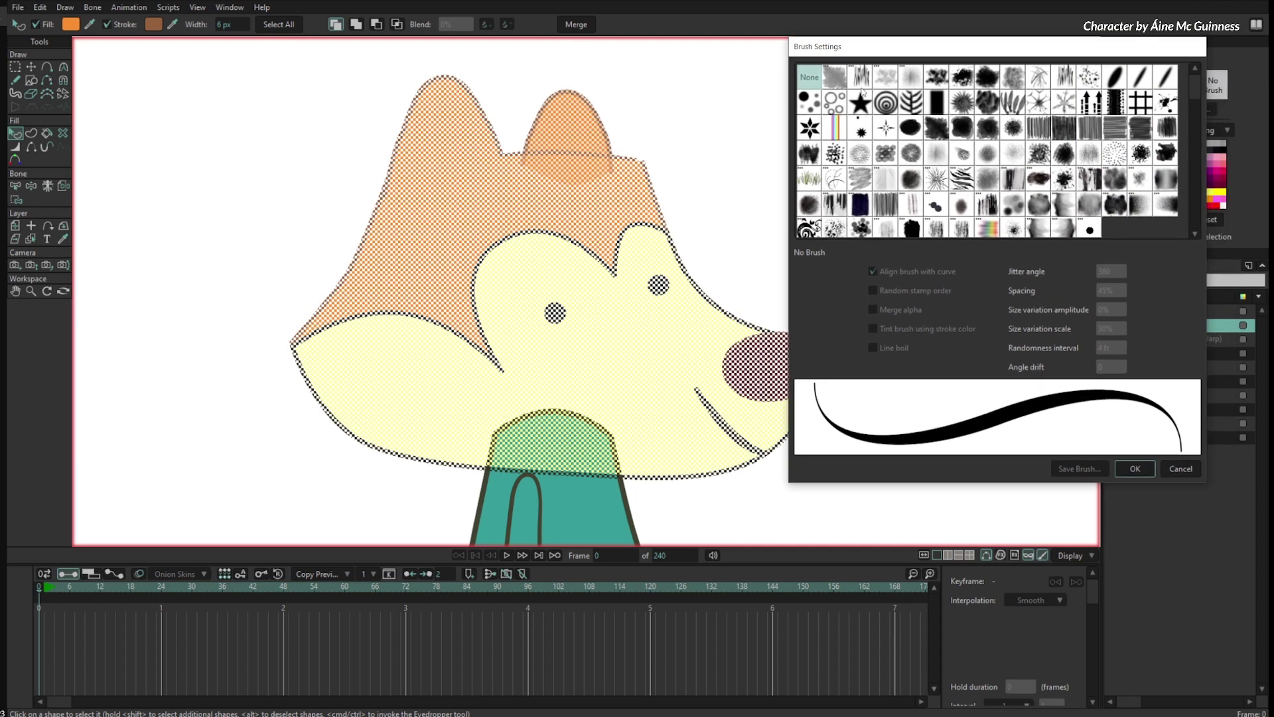
{"action": "left_click", "coordinate": [885, 77]}
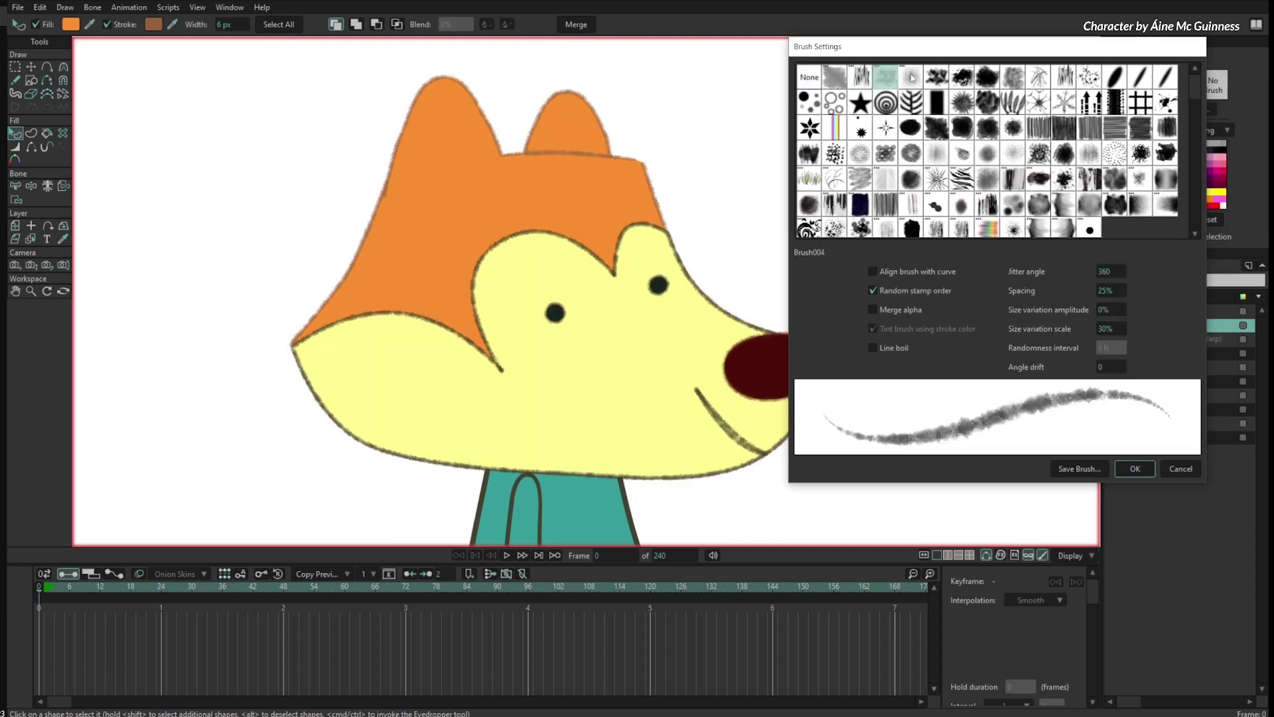
{"action": "left_click", "coordinate": [962, 77]}
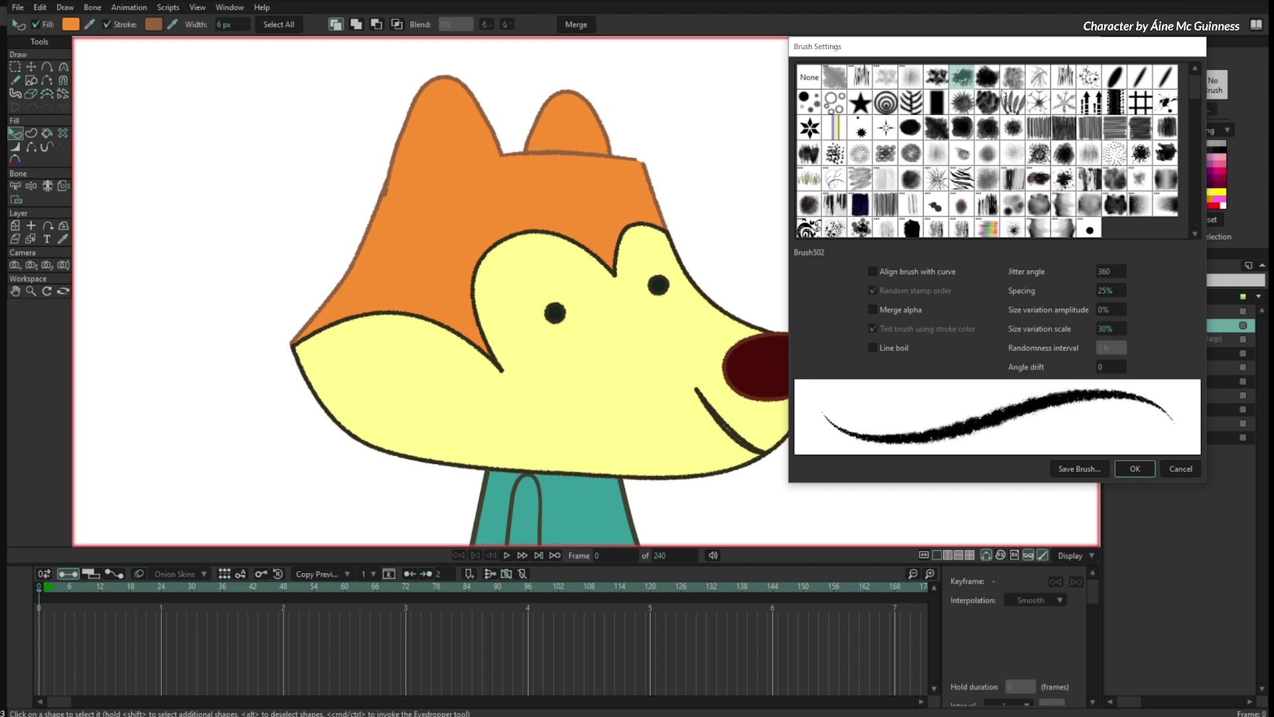
{"action": "left_click", "coordinate": [962, 154]}
{"action": "left_click", "coordinate": [913, 227]}
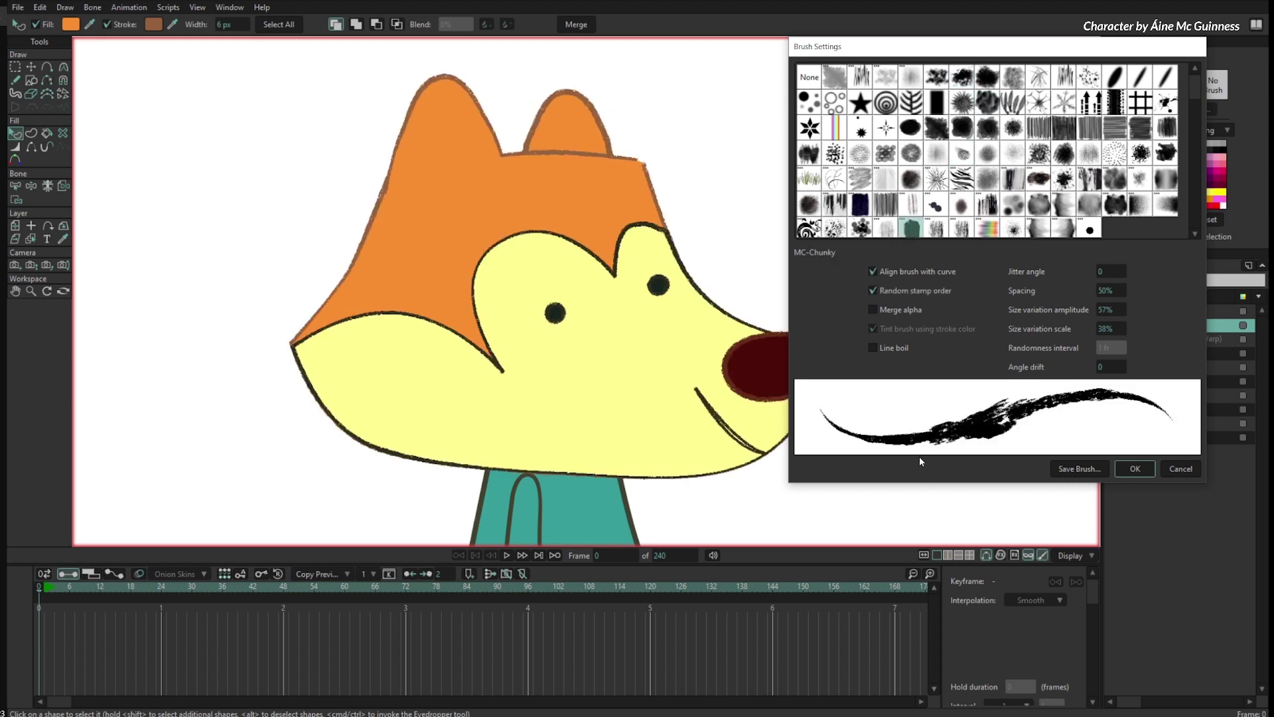
{"action": "left_click_drag", "start_coordinate": [990, 51], "coordinate": [1000, 56]}
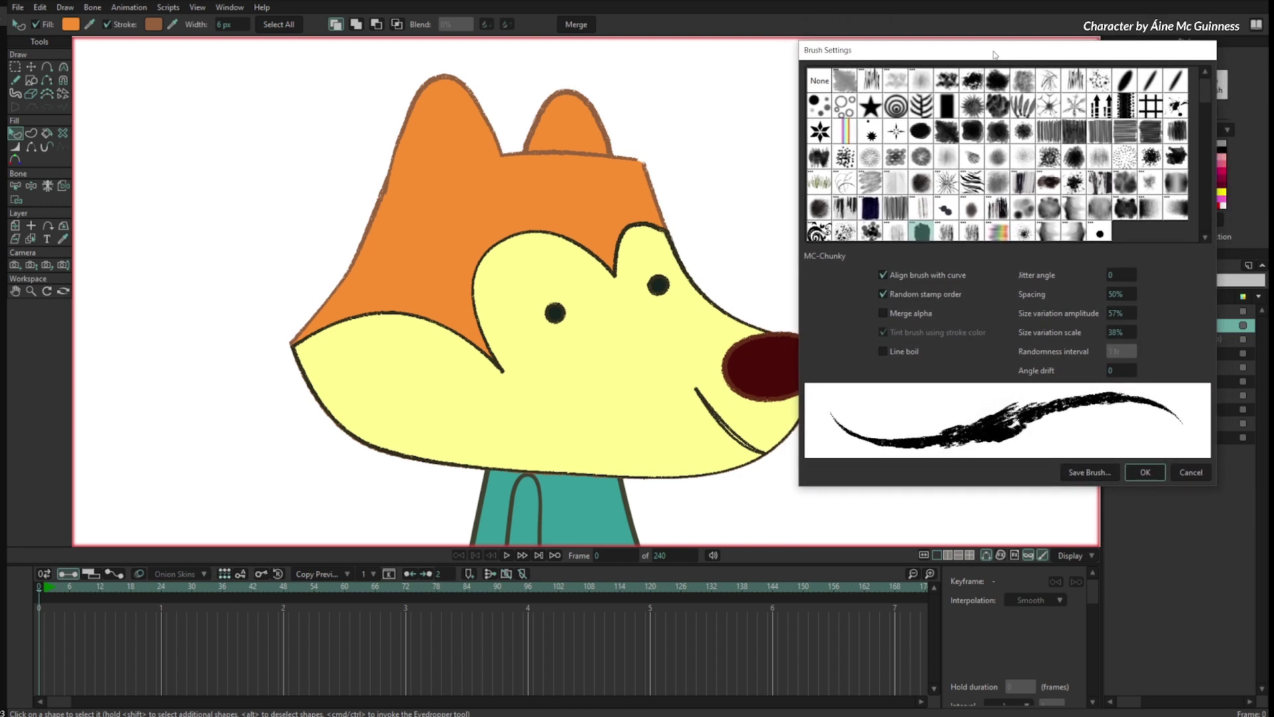
- Compare the MC-Chunky stroke with brush alignment to the curve turned off, then turn the alignment back on
{"action": "left_click", "coordinate": [917, 277]}
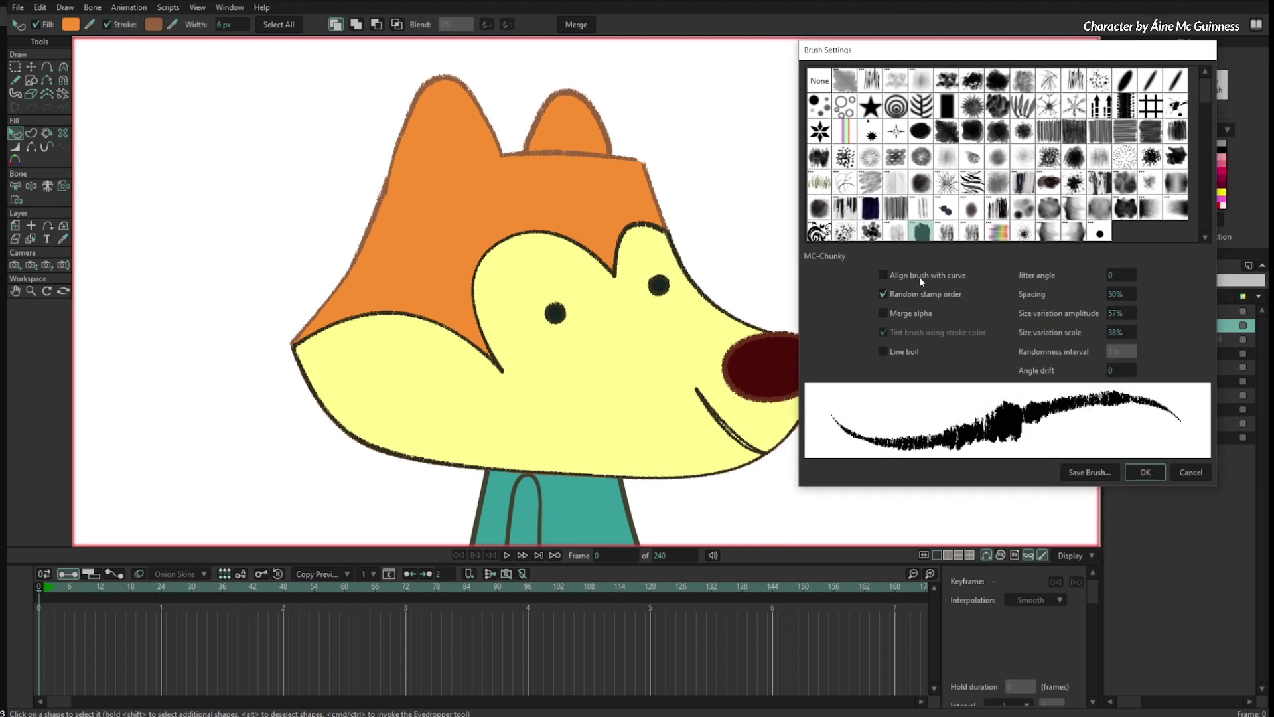
{"action": "left_click", "coordinate": [920, 278]}
{"action": "left_click", "coordinate": [922, 276]}
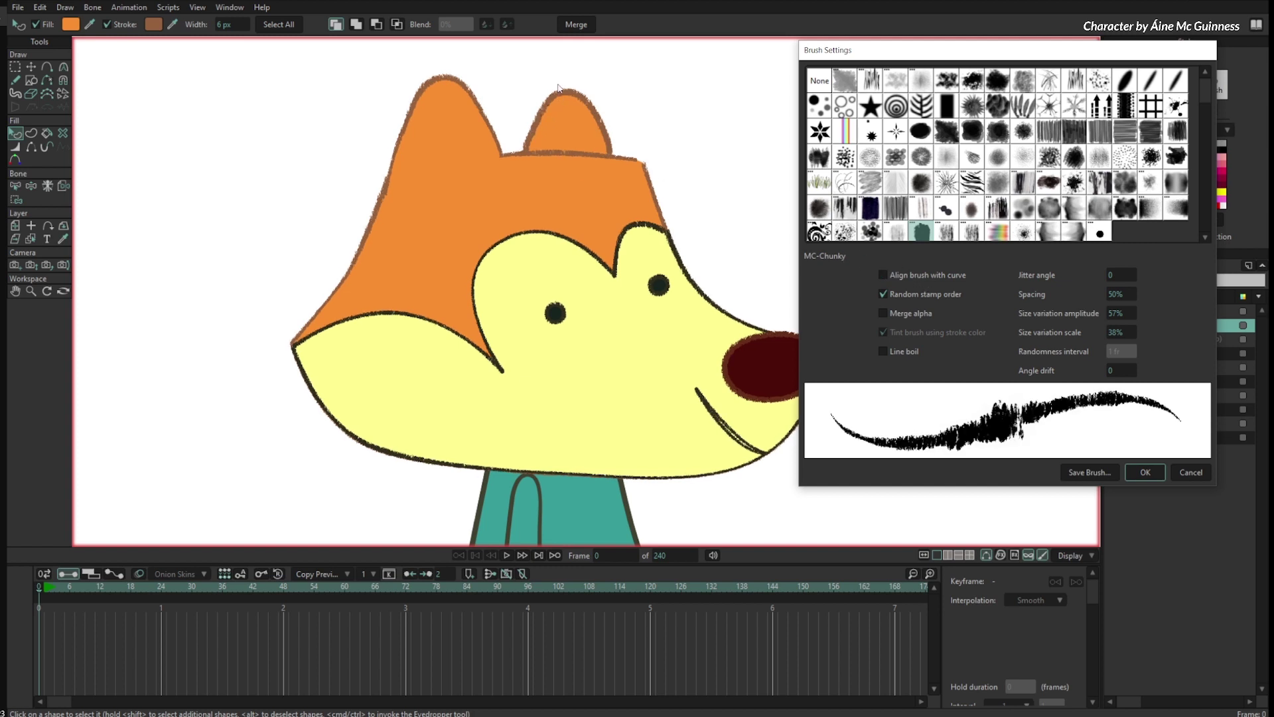
{"action": "left_click", "coordinate": [948, 278]}
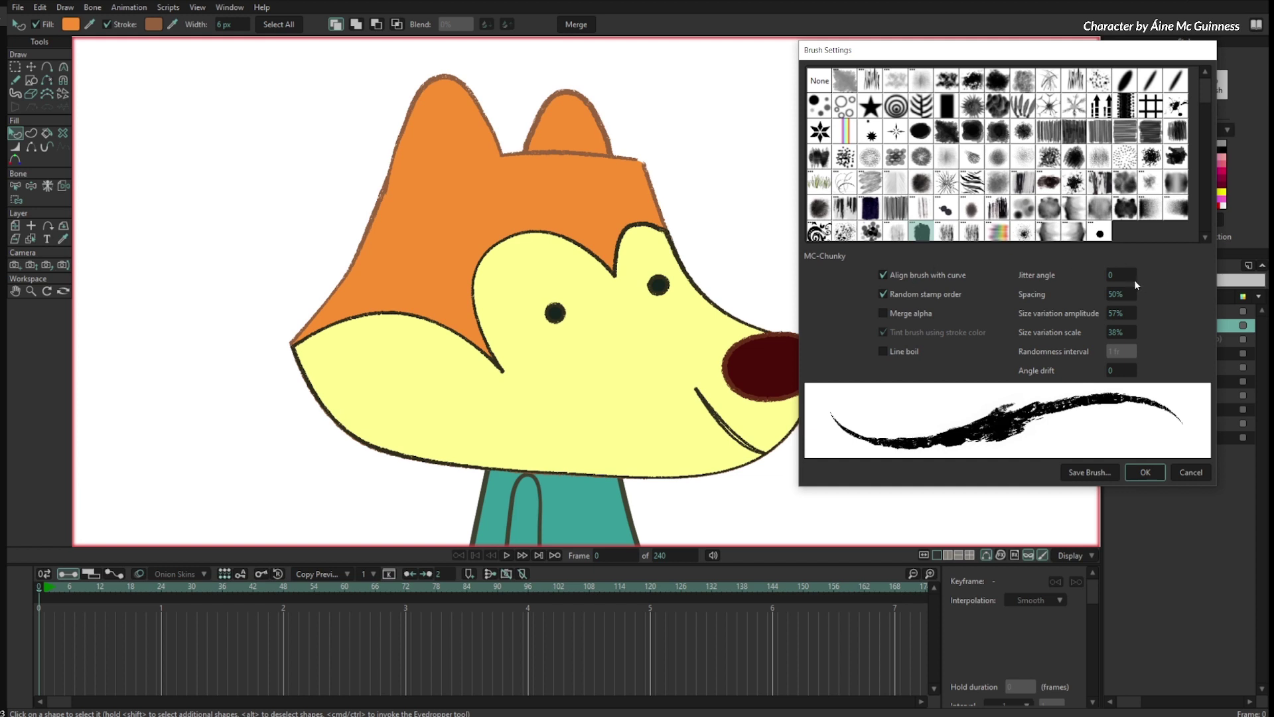
- Try a different jitter angle and restore it to 0, then toggle random stamp order off and back on
{"action": "left_click_drag", "start_coordinate": [1121, 275], "coordinate": [1208, 275]}
{"action": "mouse_move", "coordinate": [1126, 275]}
{"action": "left_mouse_down"}
{"action": "mouse_move", "coordinate": [1176, 276]}
{"action": "mouse_move", "coordinate": [857, 332]}
{"action": "mouse_move", "coordinate": [1128, 276]}
{"action": "mouse_move", "coordinate": [1072, 295]}
{"action": "left_mouse_up"}
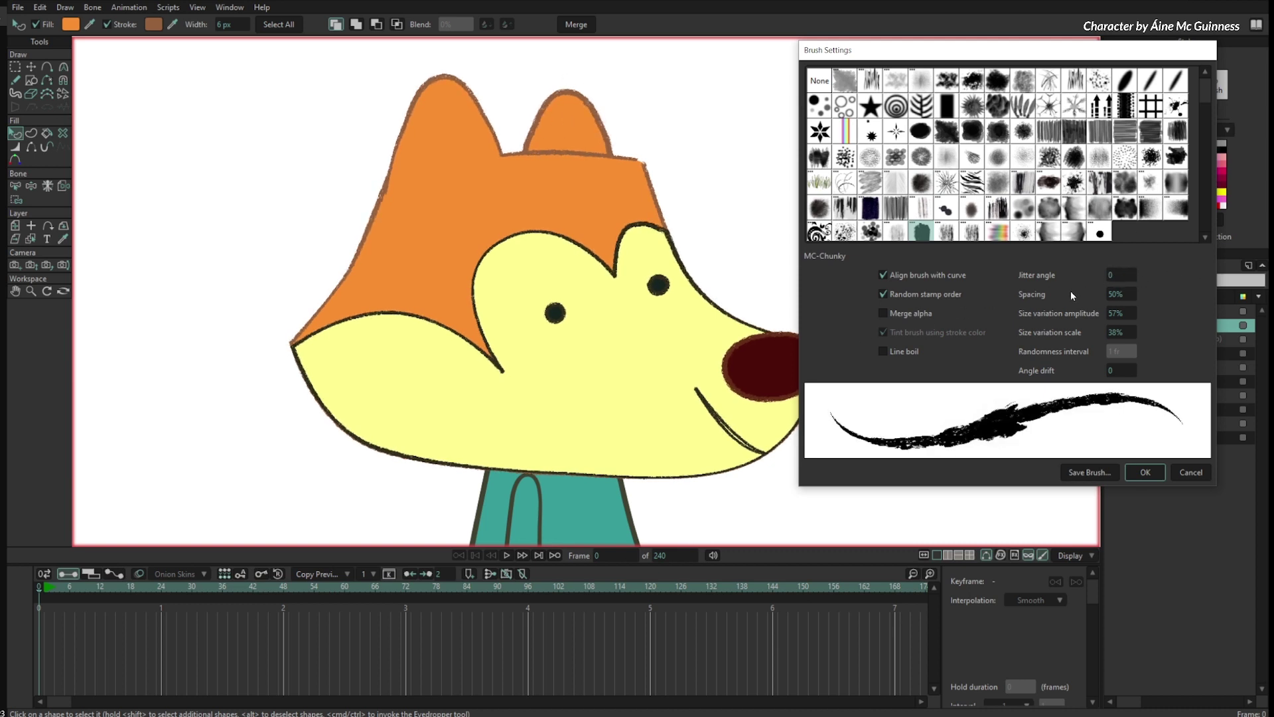
{"action": "left_click", "coordinate": [920, 296]}
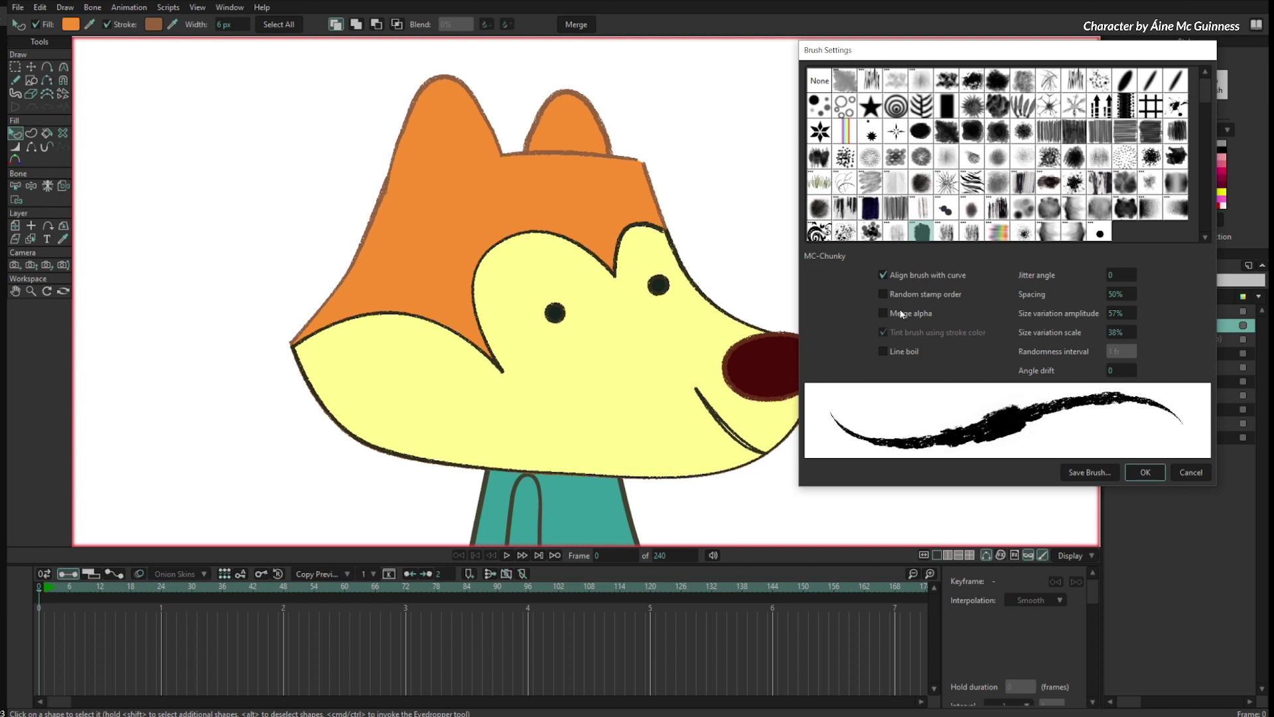
{"action": "left_click", "coordinate": [913, 294]}
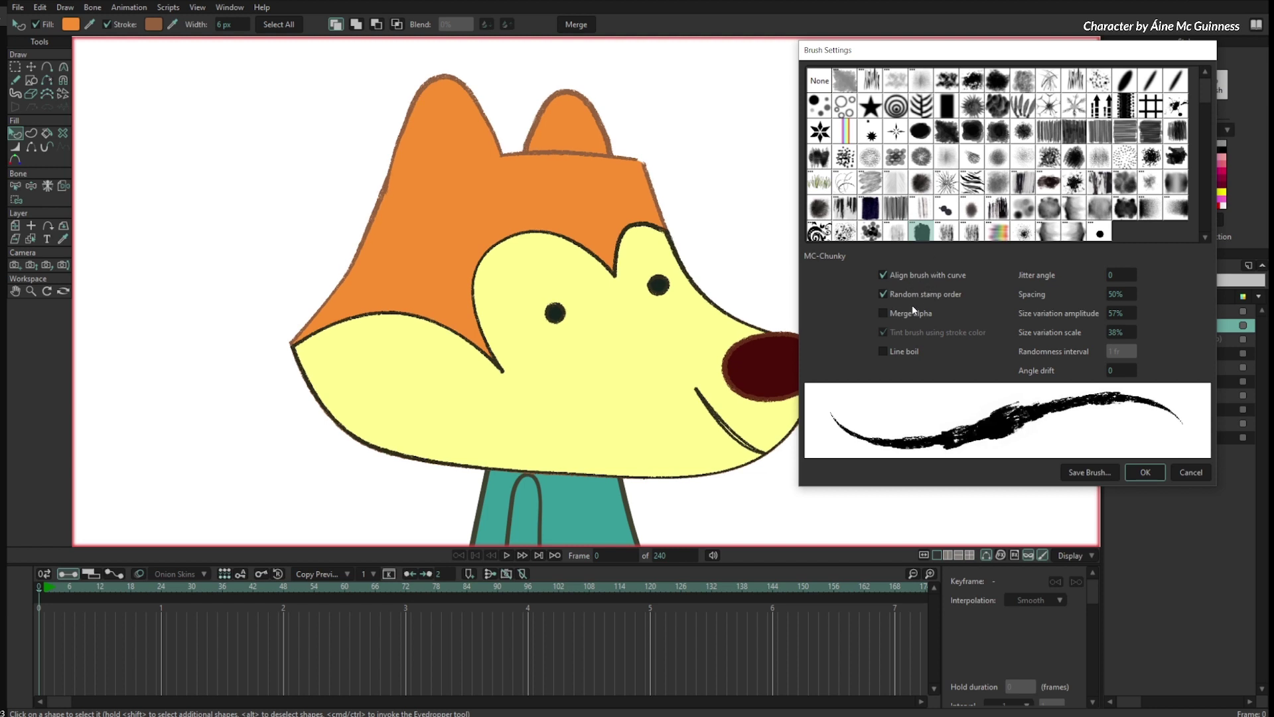
- Set the brush spacing to 53%, apply the brush to the head shapes, and clear the selection
{"action": "mouse_move", "coordinate": [1117, 293]}
{"action": "left_mouse_down"}
{"action": "mouse_move", "coordinate": [1084, 304]}
{"action": "mouse_move", "coordinate": [1174, 293]}
{"action": "mouse_move", "coordinate": [865, 302]}
{"action": "mouse_move", "coordinate": [1020, 309]}
{"action": "mouse_move", "coordinate": [808, 365]}
{"action": "mouse_move", "coordinate": [763, 345]}
{"action": "left_mouse_up"}
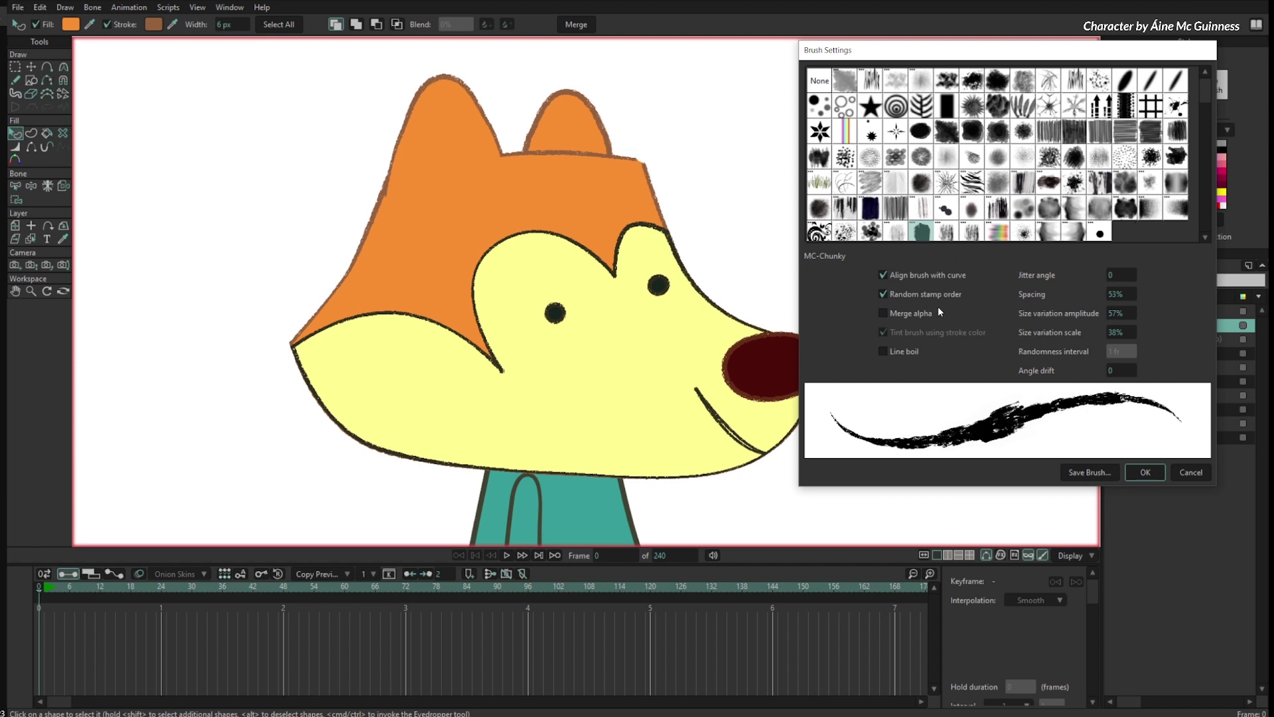
{"action": "left_click", "coordinate": [1145, 472]}
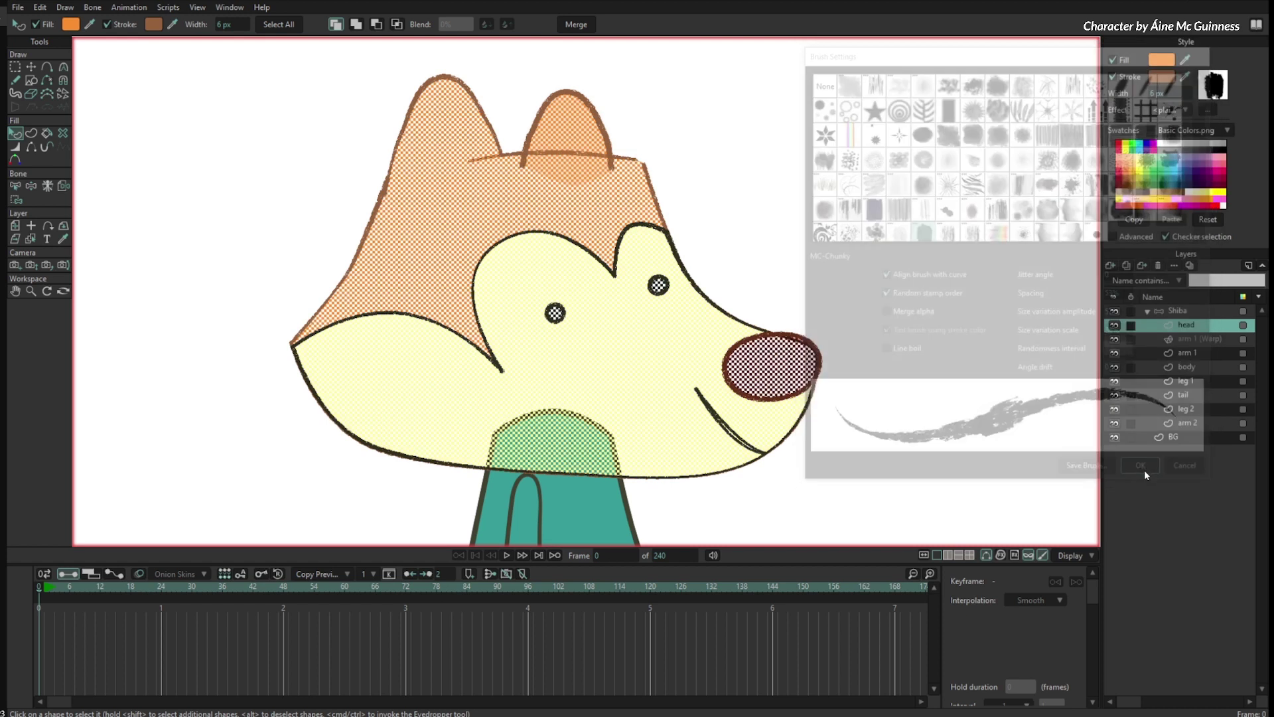
{"action": "left_click", "coordinate": [805, 260]}
- Lower the stroke color's alpha on the smaller rear ear to 35.7%
{"action": "scroll", "coordinate": [723, 261], "scroll_direction": "up", "scroll_amount": 6}
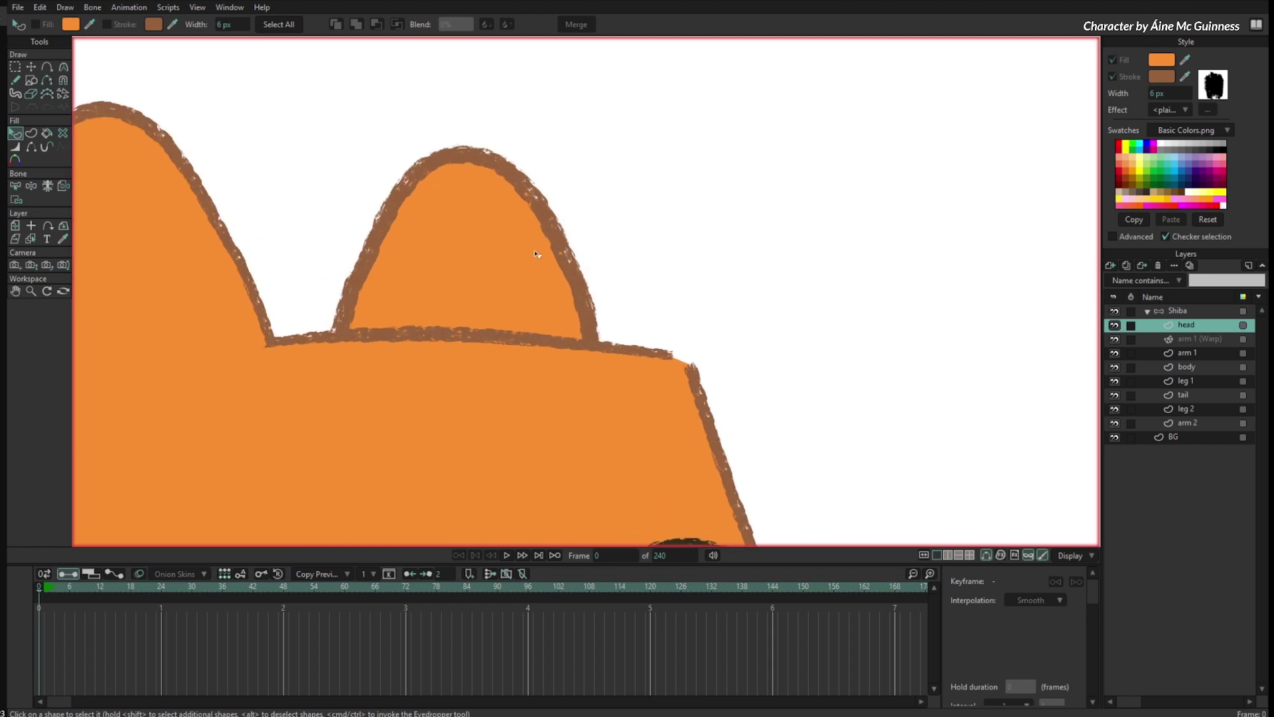
{"action": "left_click", "coordinate": [560, 241]}
{"action": "left_click_drag", "start_coordinate": [598, 253], "coordinate": [682, 260]}
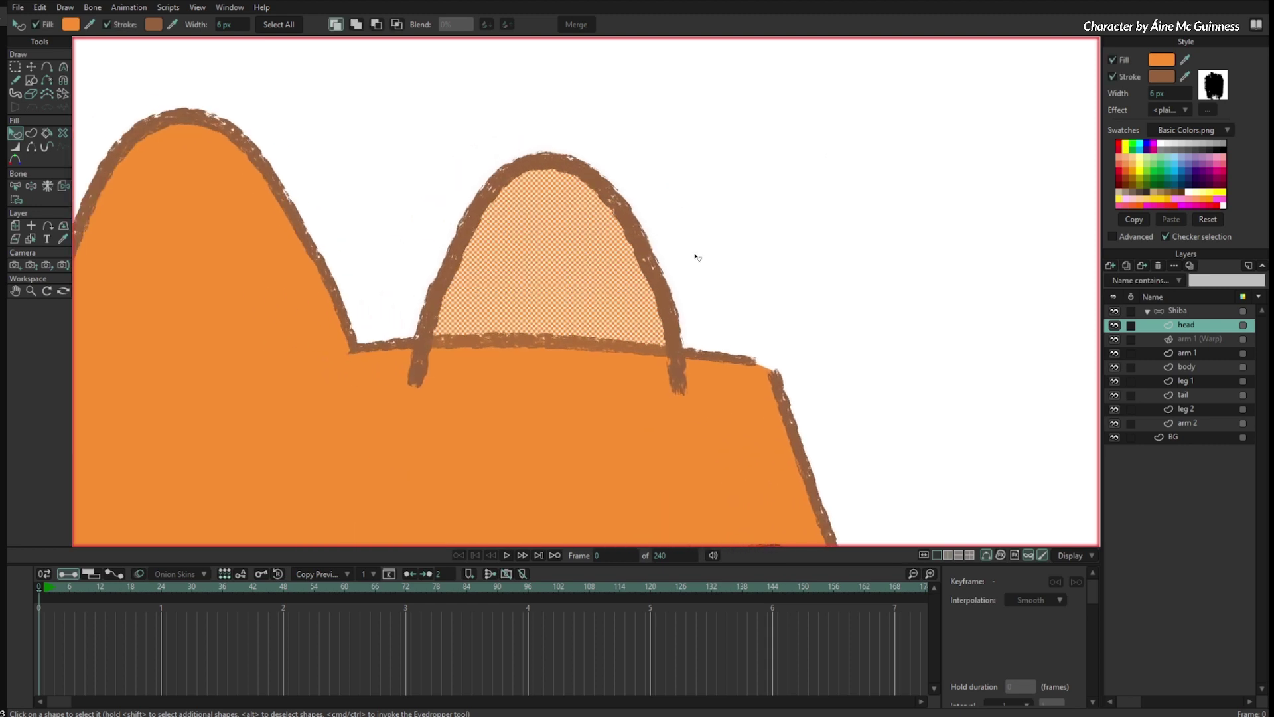
{"action": "left_click", "coordinate": [1162, 76]}
{"action": "left_click_drag", "start_coordinate": [928, 274], "coordinate": [928, 373]}
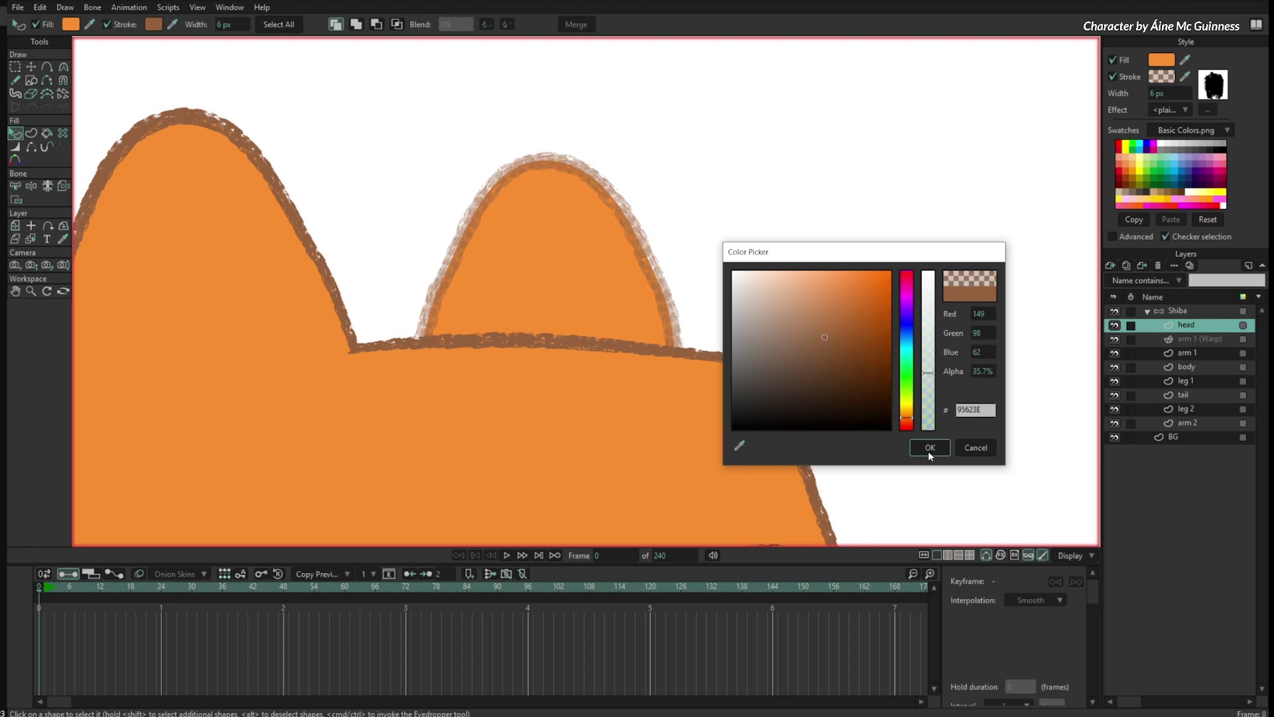
{"action": "left_click", "coordinate": [930, 448]}
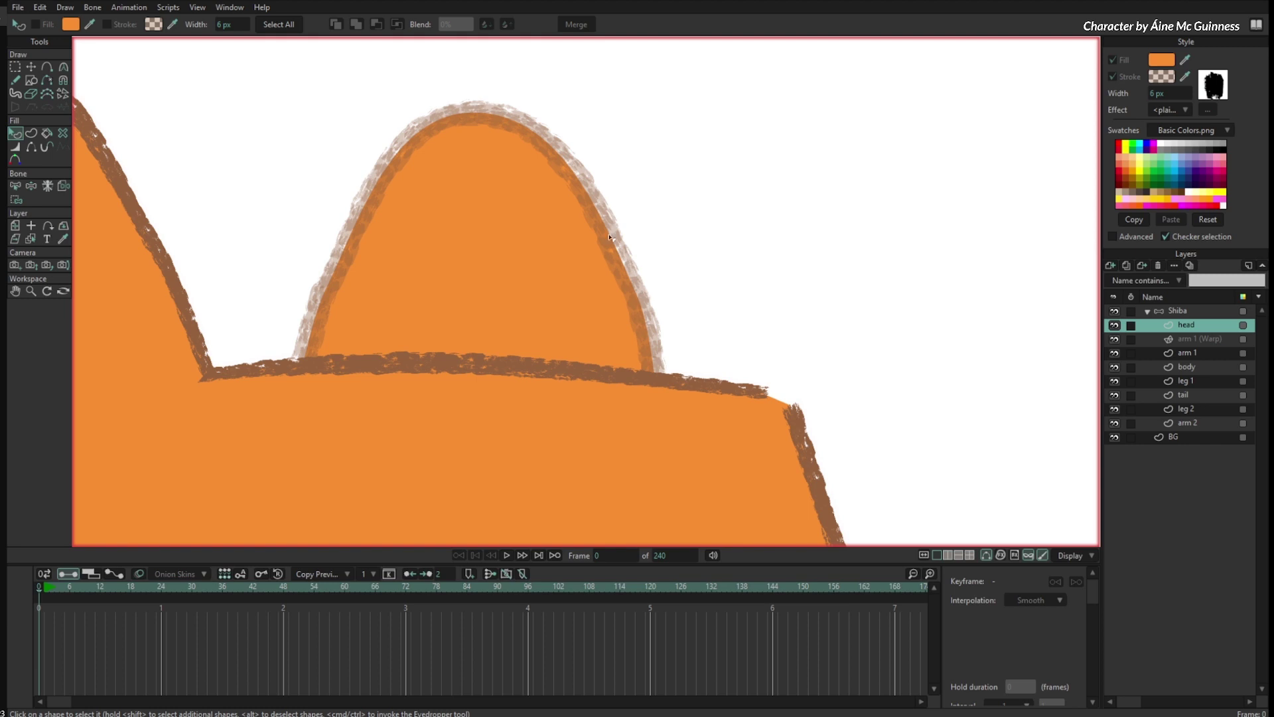
- Enable Merge alpha in the brush settings of the semi-transparent rear ear outline
{"action": "left_click", "coordinate": [636, 304]}
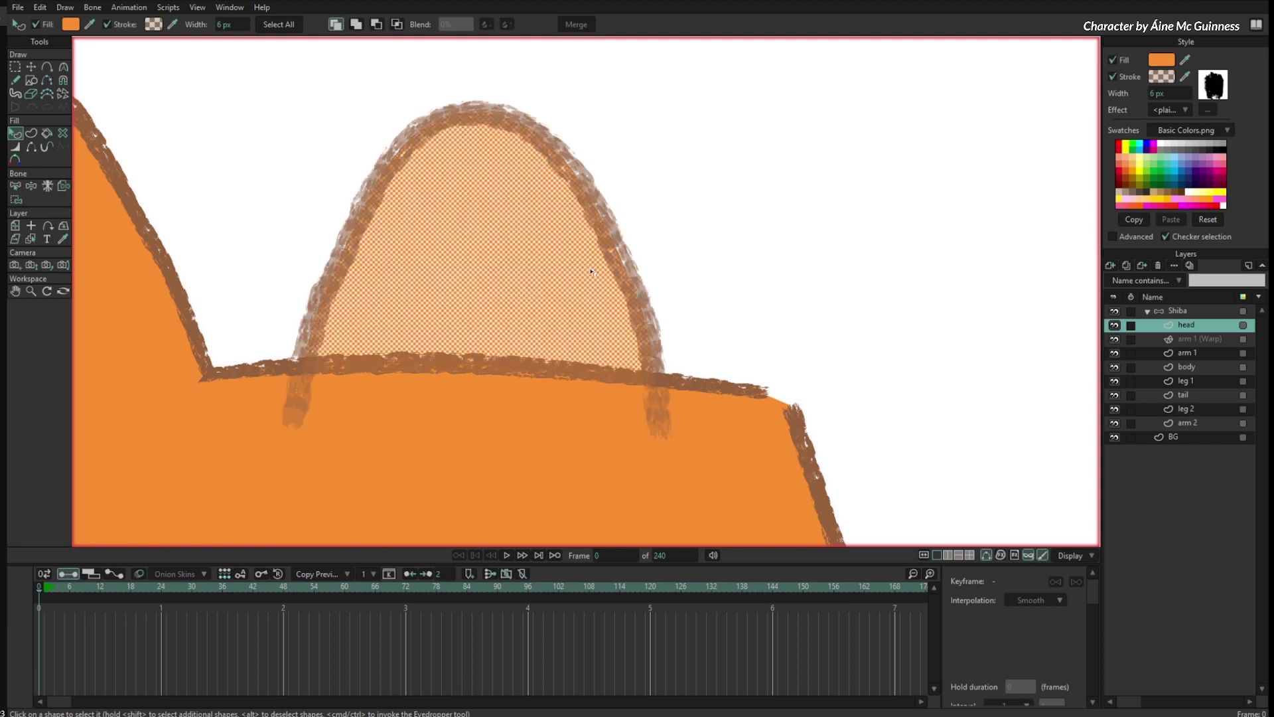
{"action": "left_click", "coordinate": [1213, 84]}
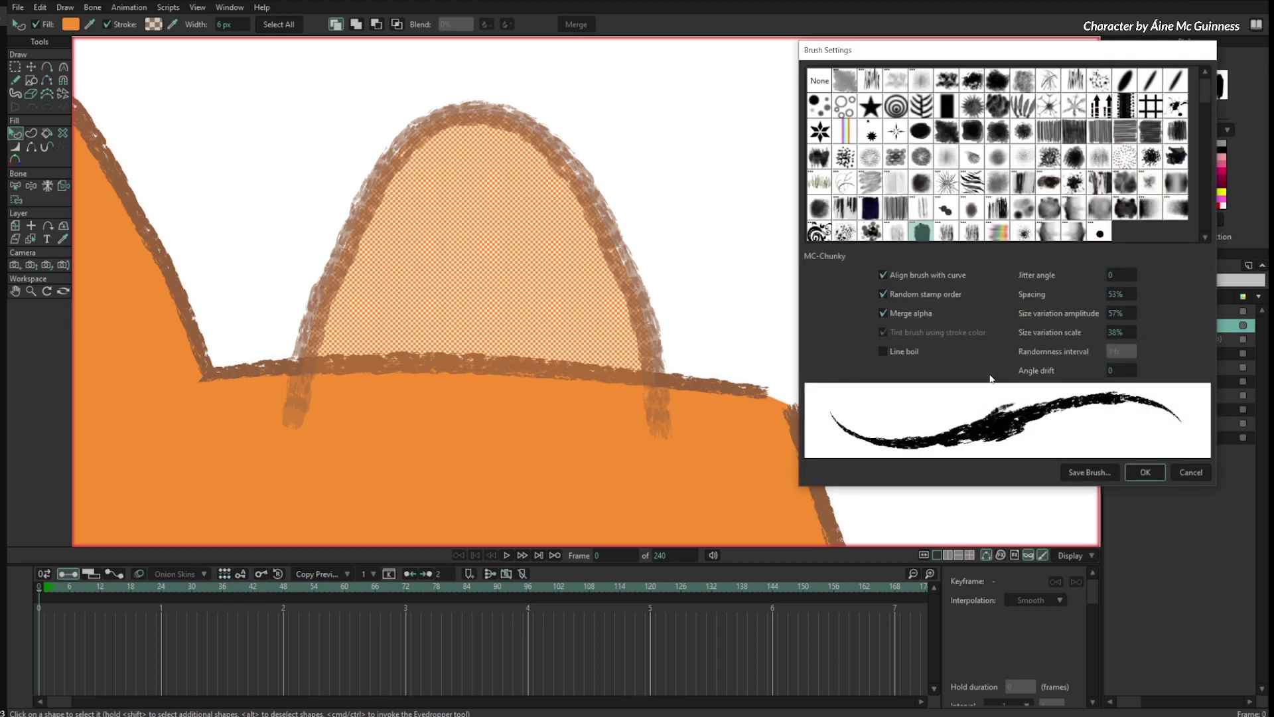
{"action": "left_click", "coordinate": [1145, 472]}
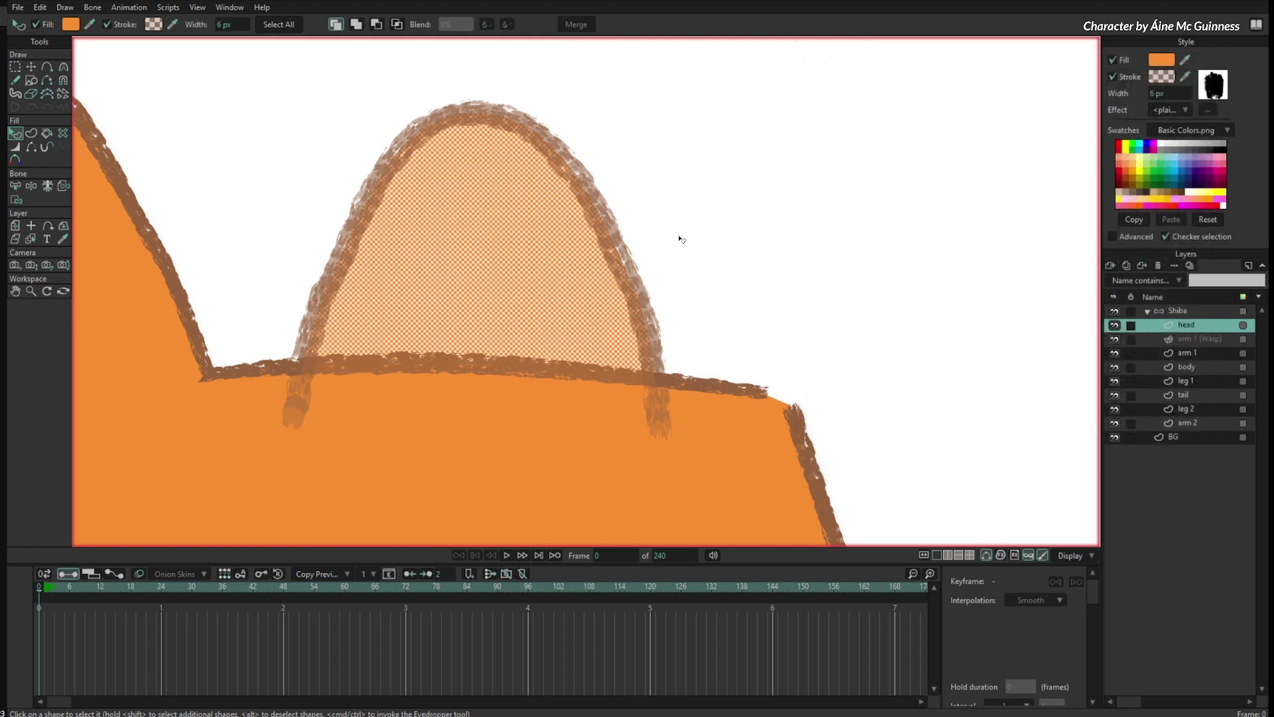
- Render a preview of the current frame and examine the ear outlines magnified to 311%, then close the preview
{"action": "left_click", "coordinate": [18, 7]}
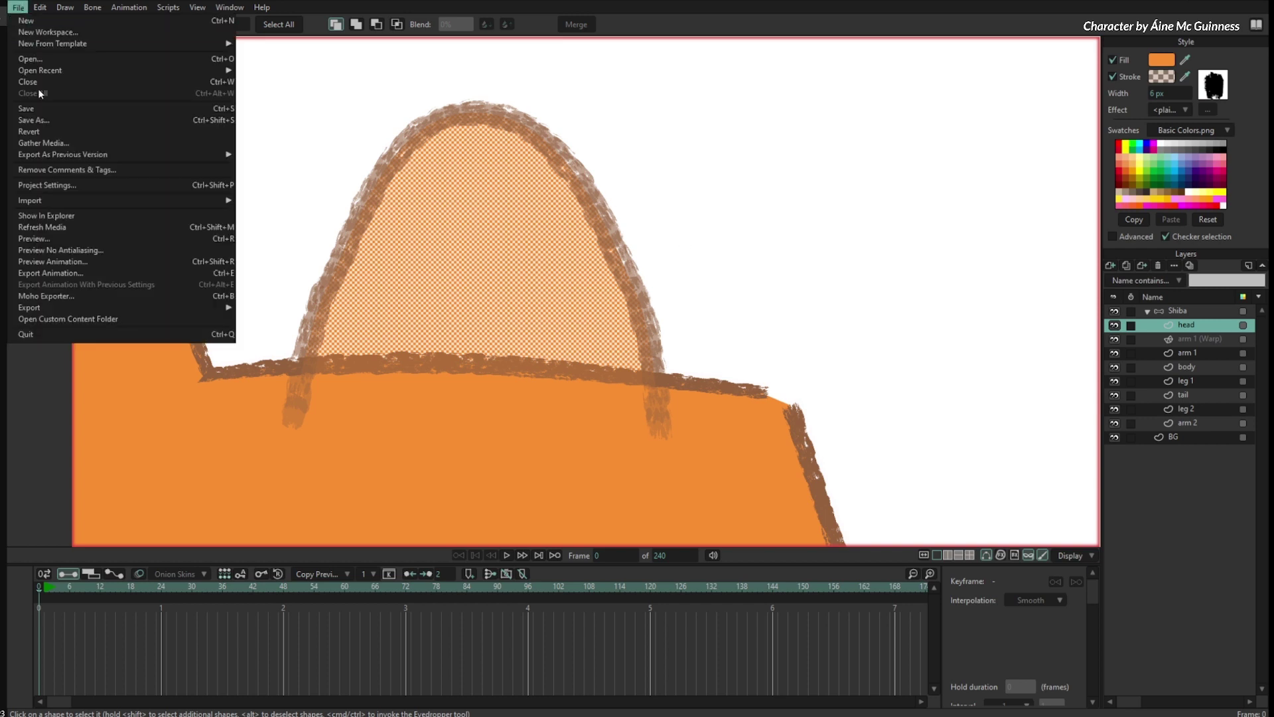
{"action": "left_click", "coordinate": [86, 240]}
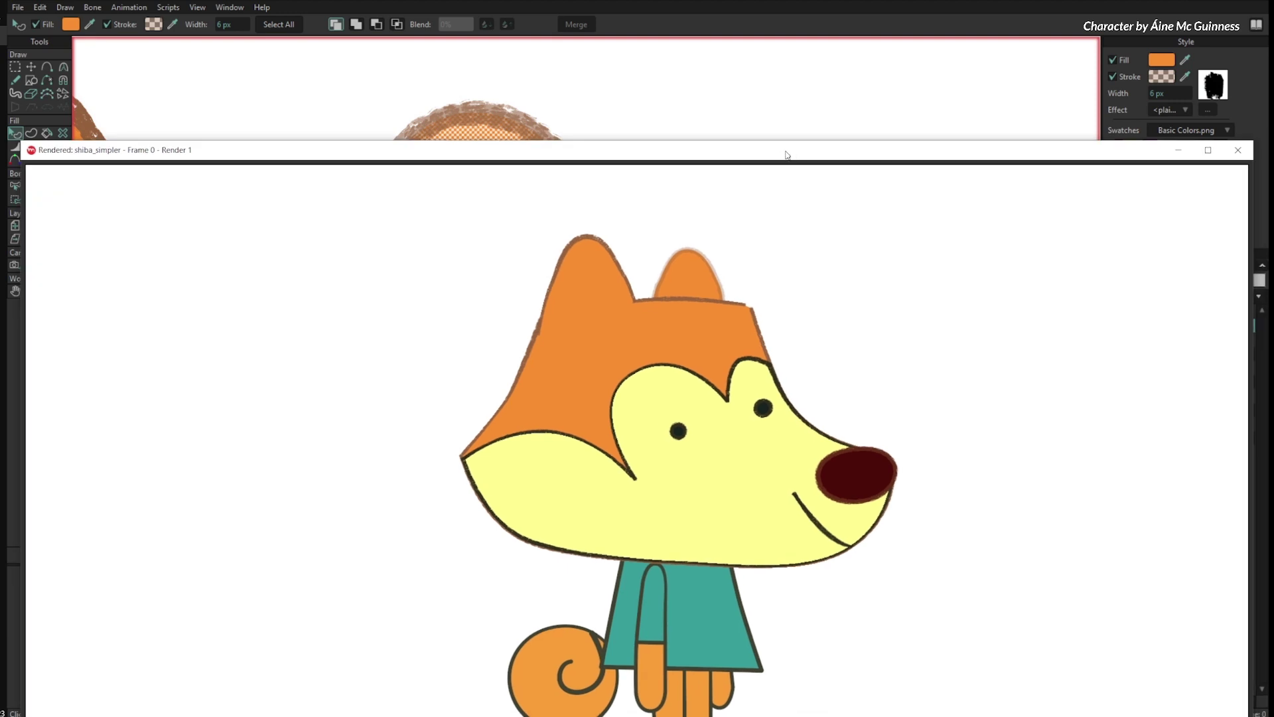
{"action": "double_click", "coordinate": [793, 158]}
{"action": "left_click_drag", "start_coordinate": [1054, 708], "coordinate": [1090, 708]}
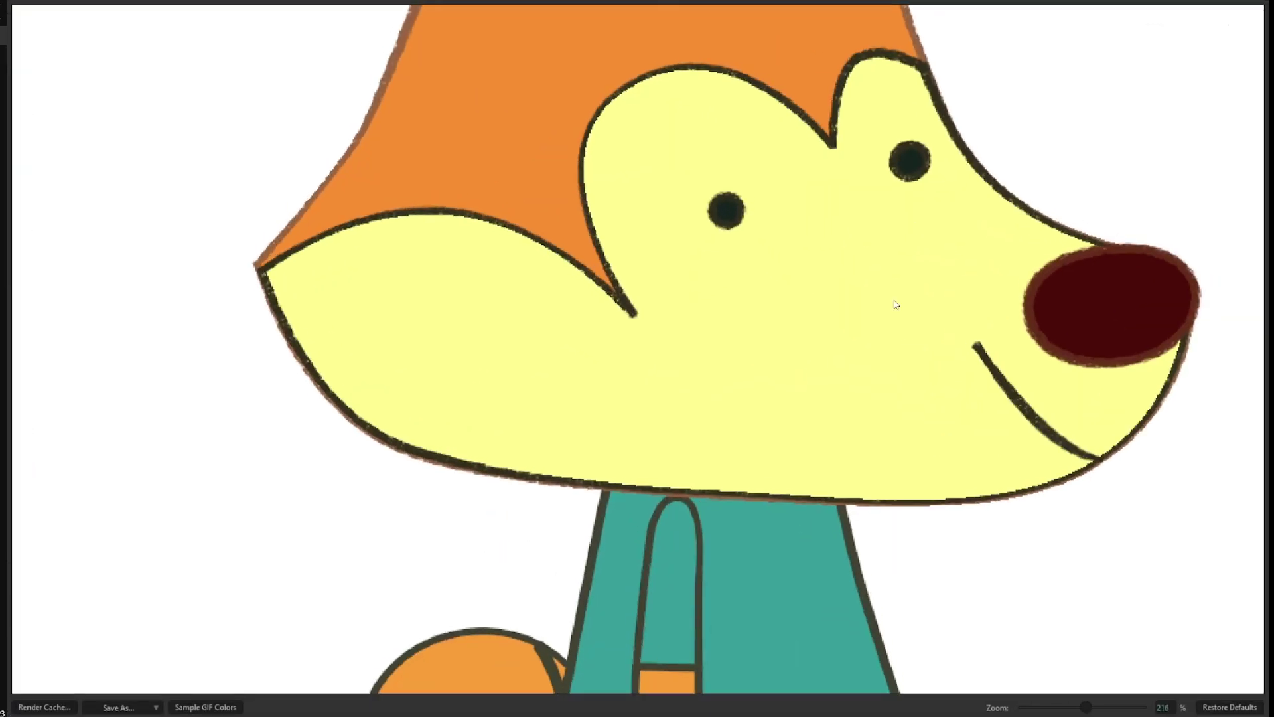
{"action": "left_click_drag", "start_coordinate": [896, 304], "coordinate": [838, 693]}
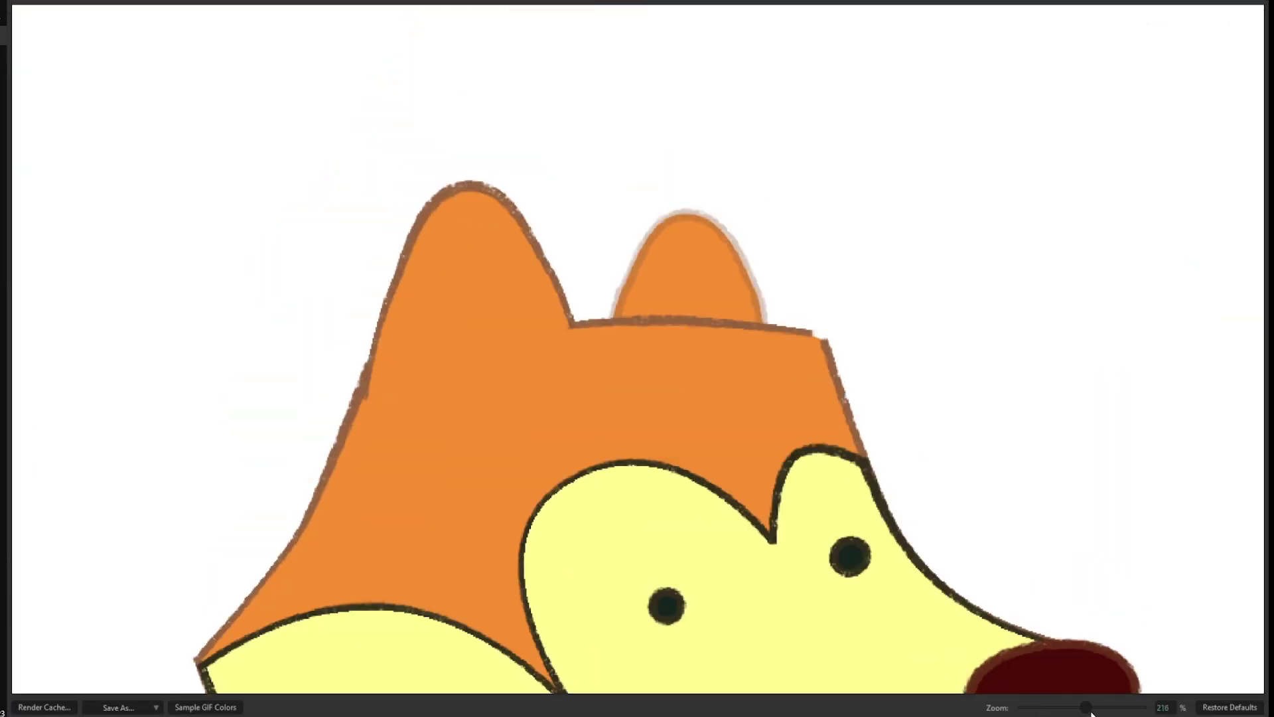
{"action": "left_click_drag", "start_coordinate": [1089, 709], "coordinate": [1118, 709]}
{"action": "scroll", "coordinate": [886, 262], "scroll_direction": "up", "scroll_amount": 1}
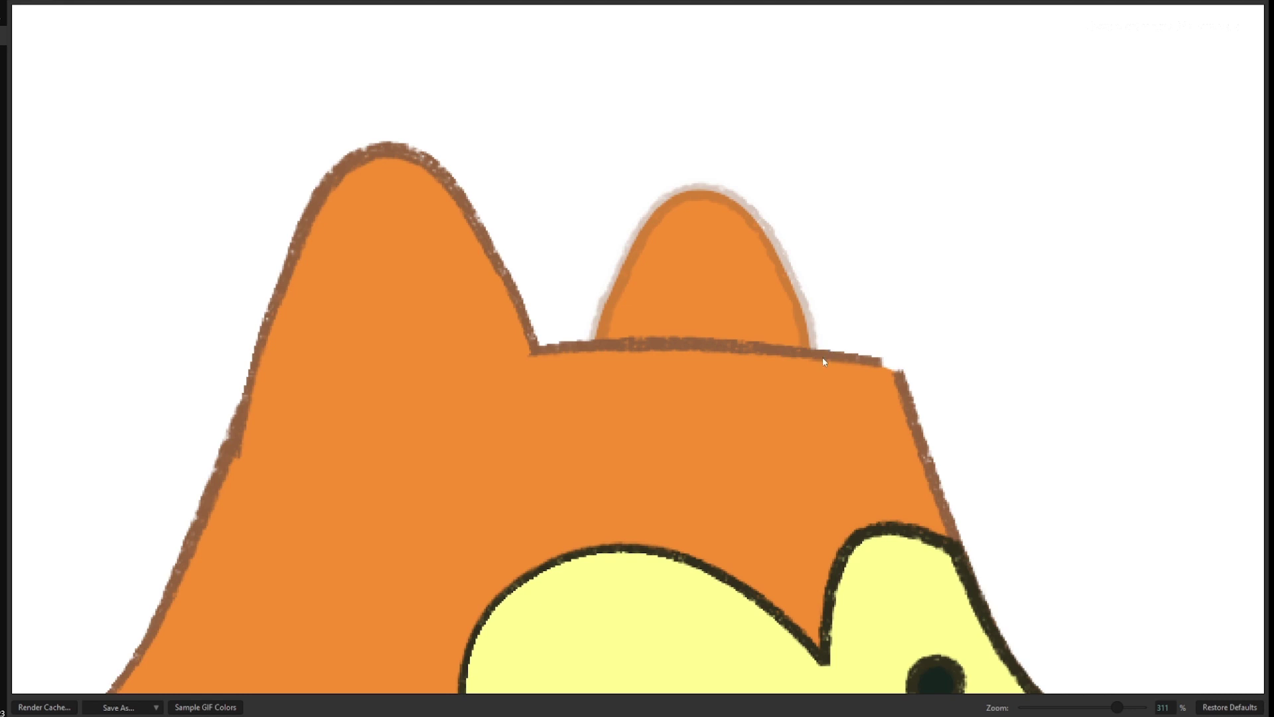
{"action": "key", "text": "Escape"}
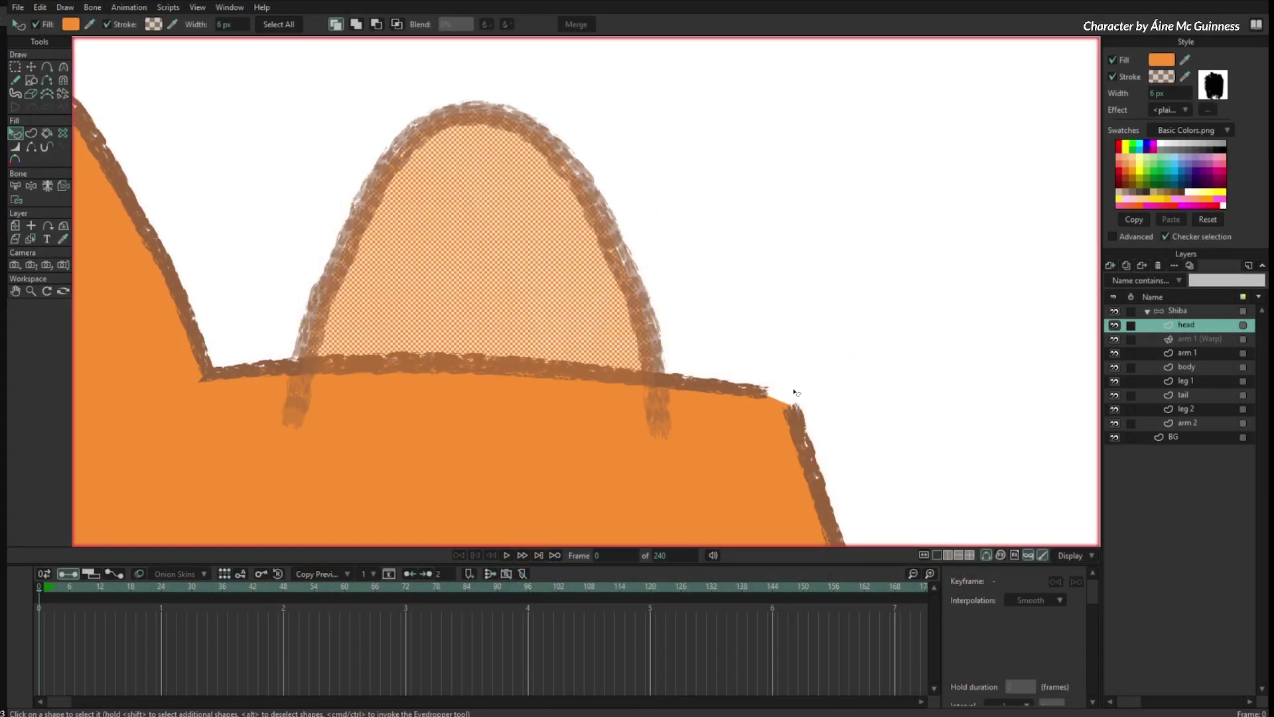
- Undo the stroke transparency changes on the rear ear and clear the selection
{"action": "left_click", "coordinate": [836, 272]}
{"action": "key", "text": "ctrl+z"}
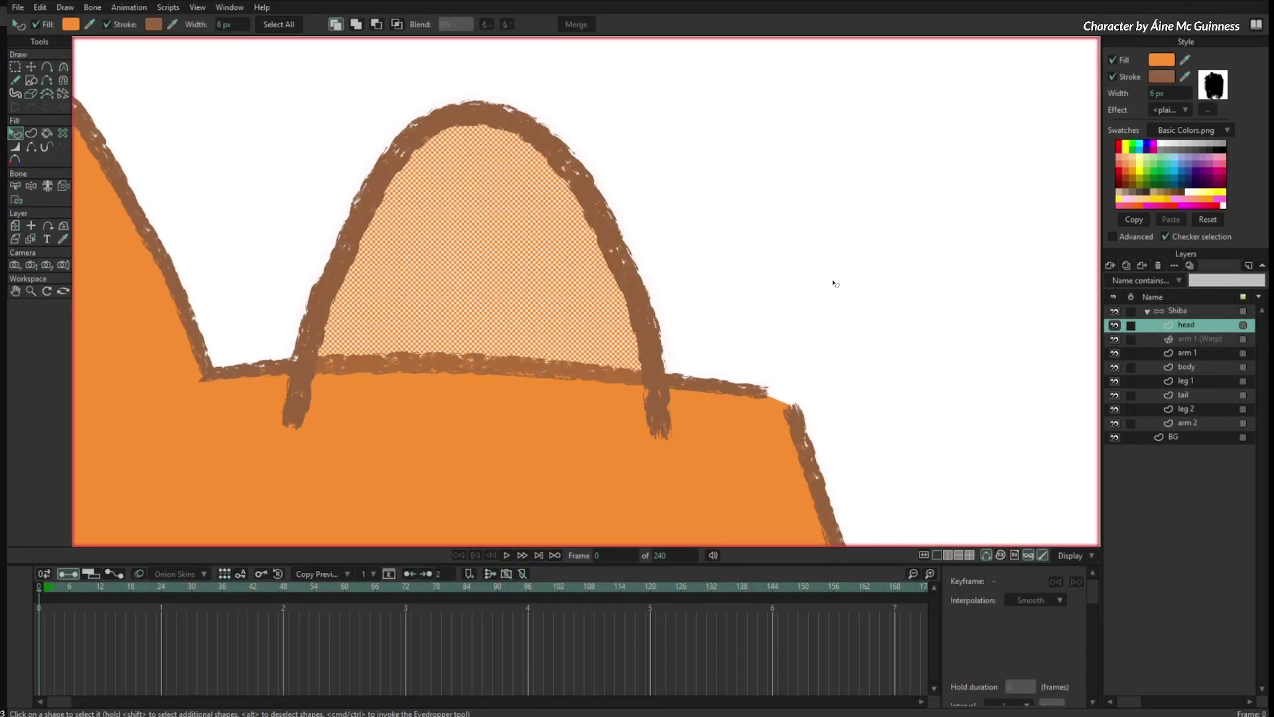
{"action": "key", "text": "ctrl+a"}
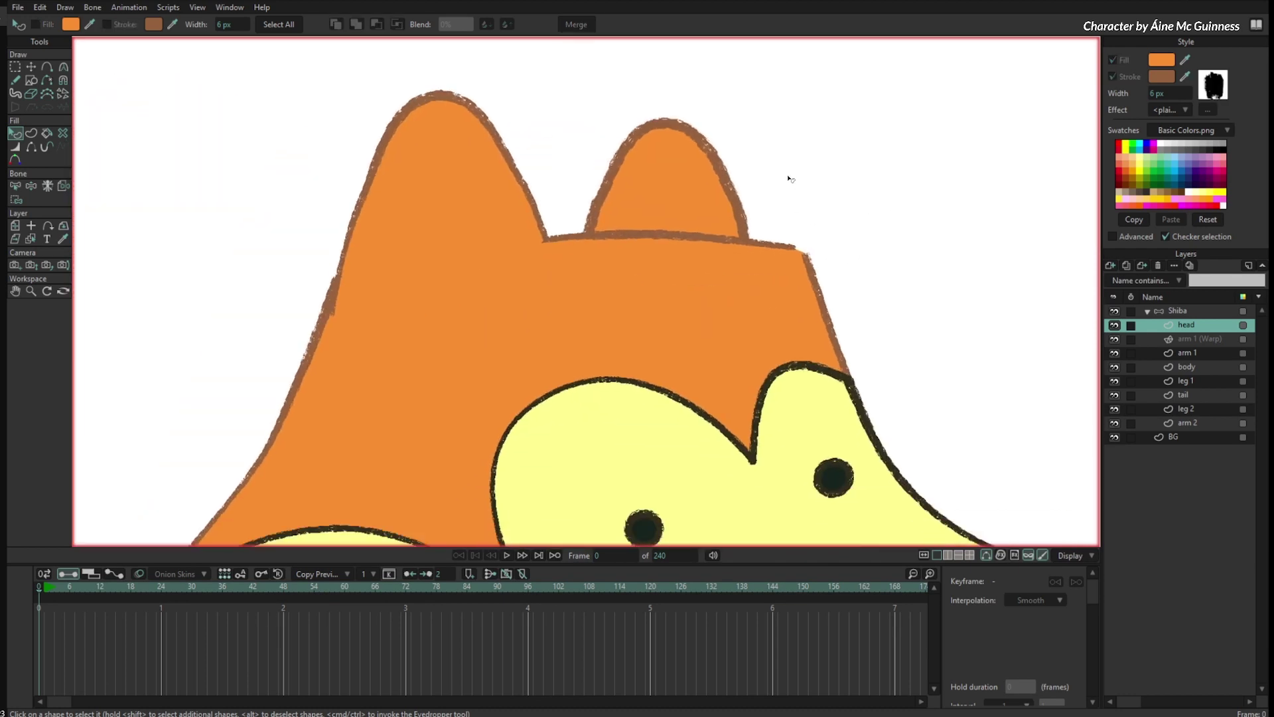
{"action": "scroll", "coordinate": [788, 177], "scroll_direction": "down", "scroll_amount": 3}
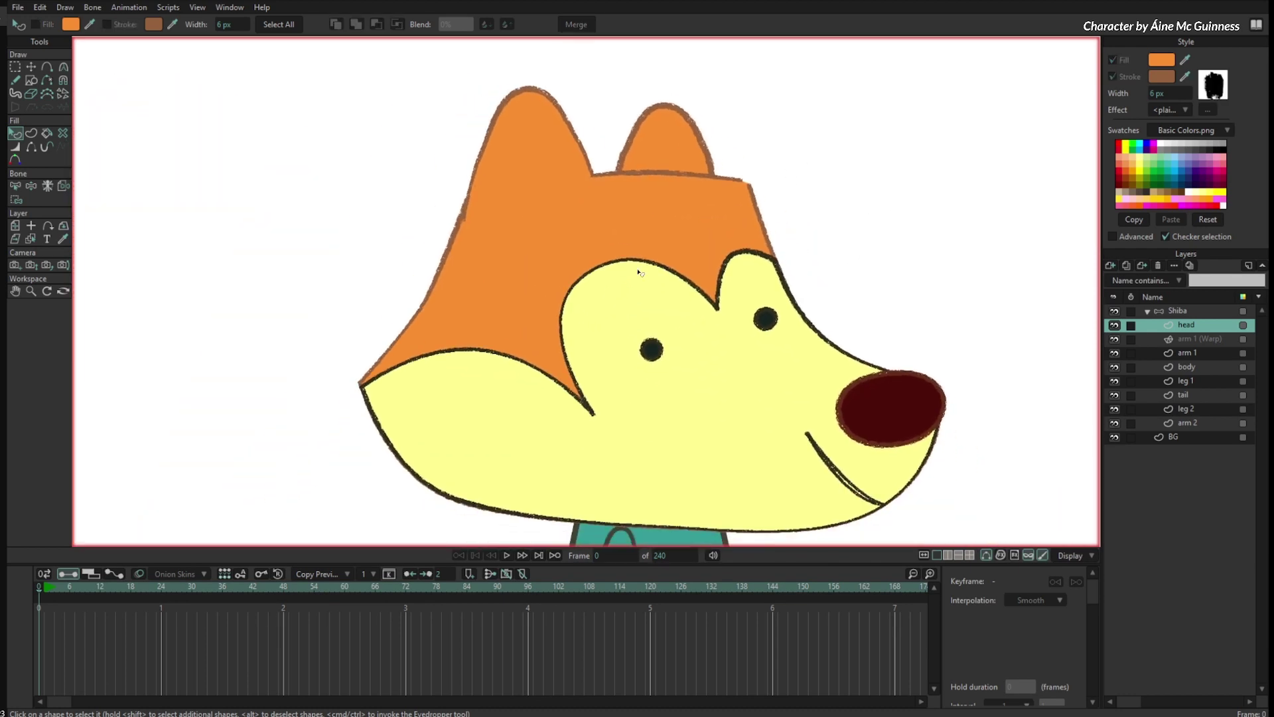
- Select all shapes of the head and raise their brush's size variation amplitude to 192%
{"action": "scroll", "coordinate": [639, 272], "scroll_direction": "down", "scroll_amount": 1}
{"action": "left_click_drag", "start_coordinate": [837, 300], "coordinate": [743, 296]}
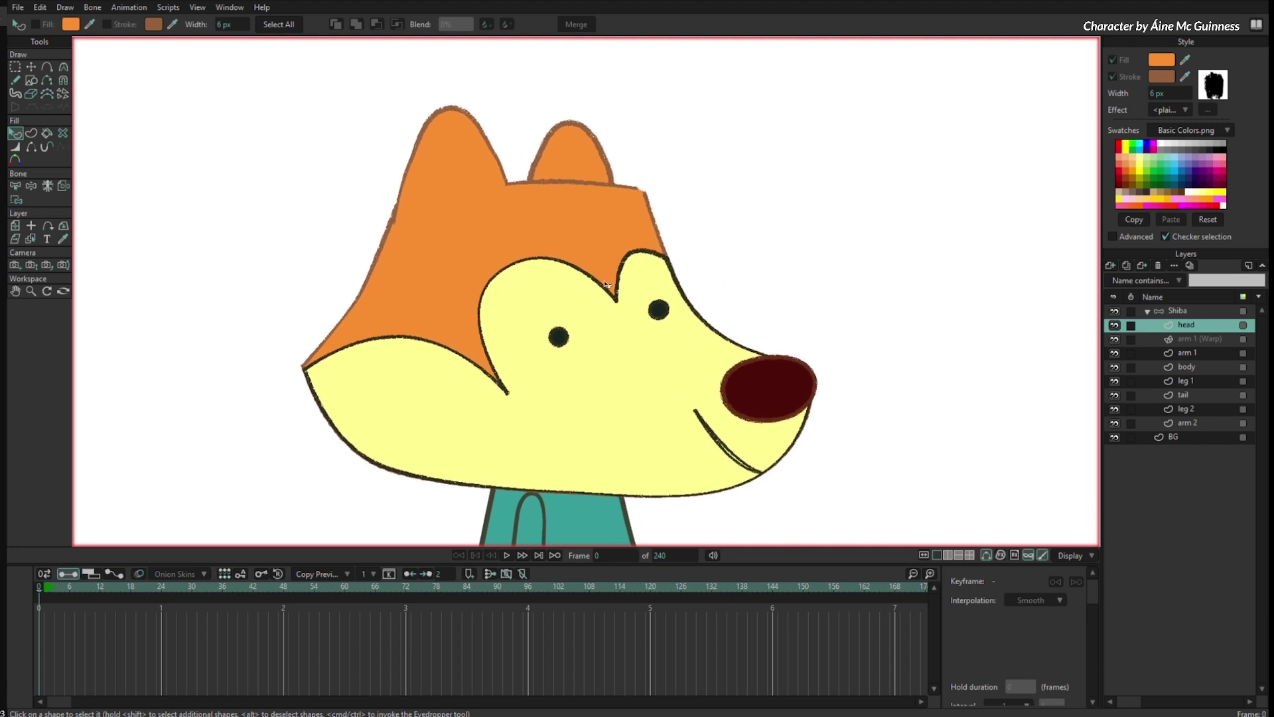
{"action": "left_click", "coordinate": [279, 24]}
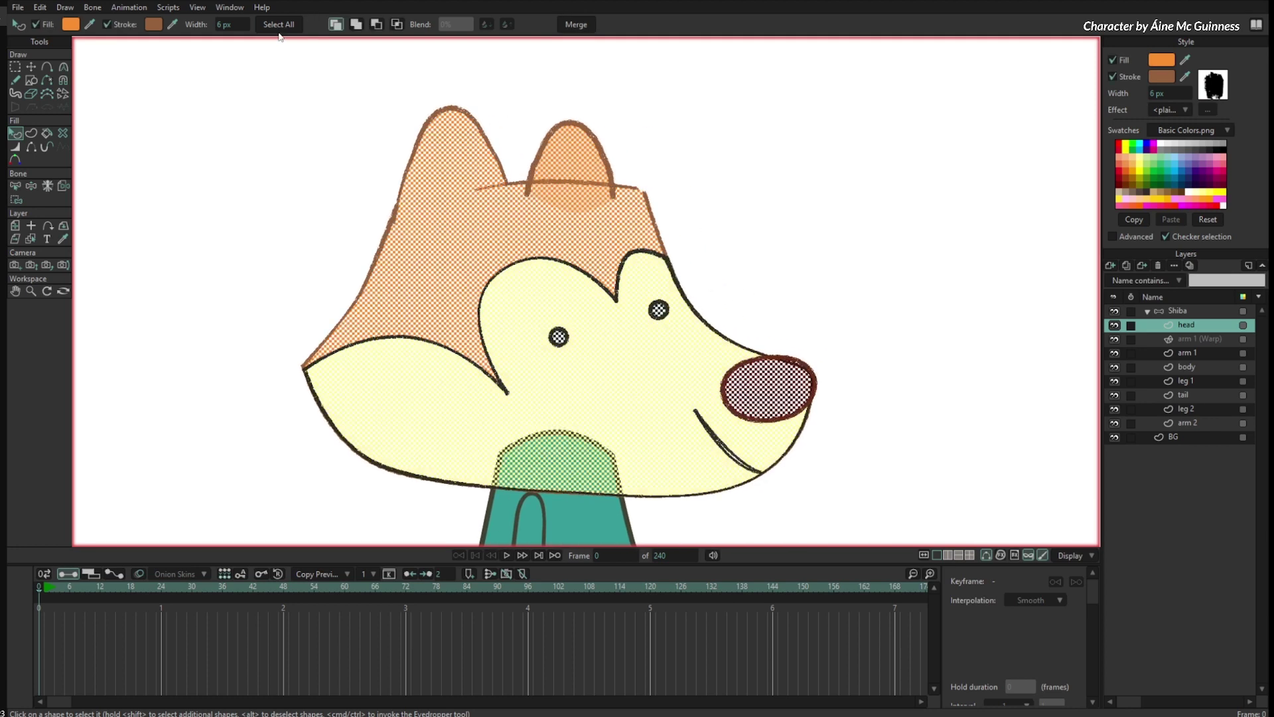
{"action": "left_click", "coordinate": [1203, 92]}
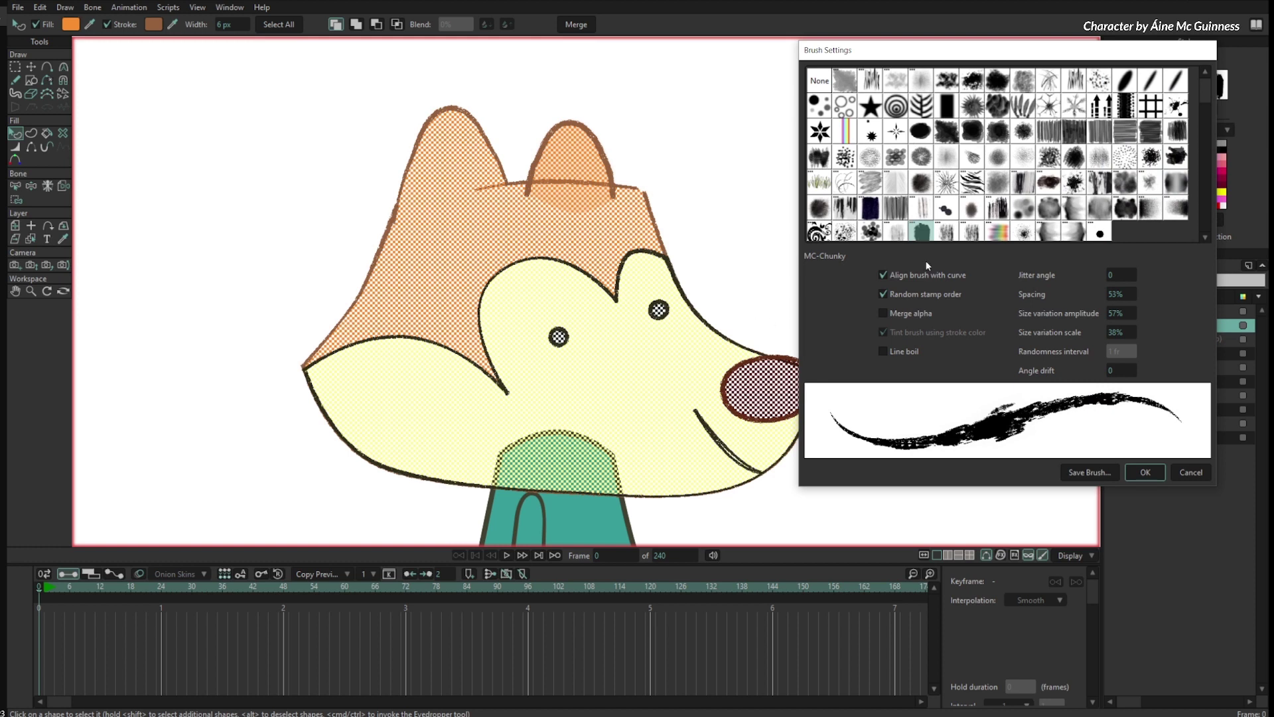
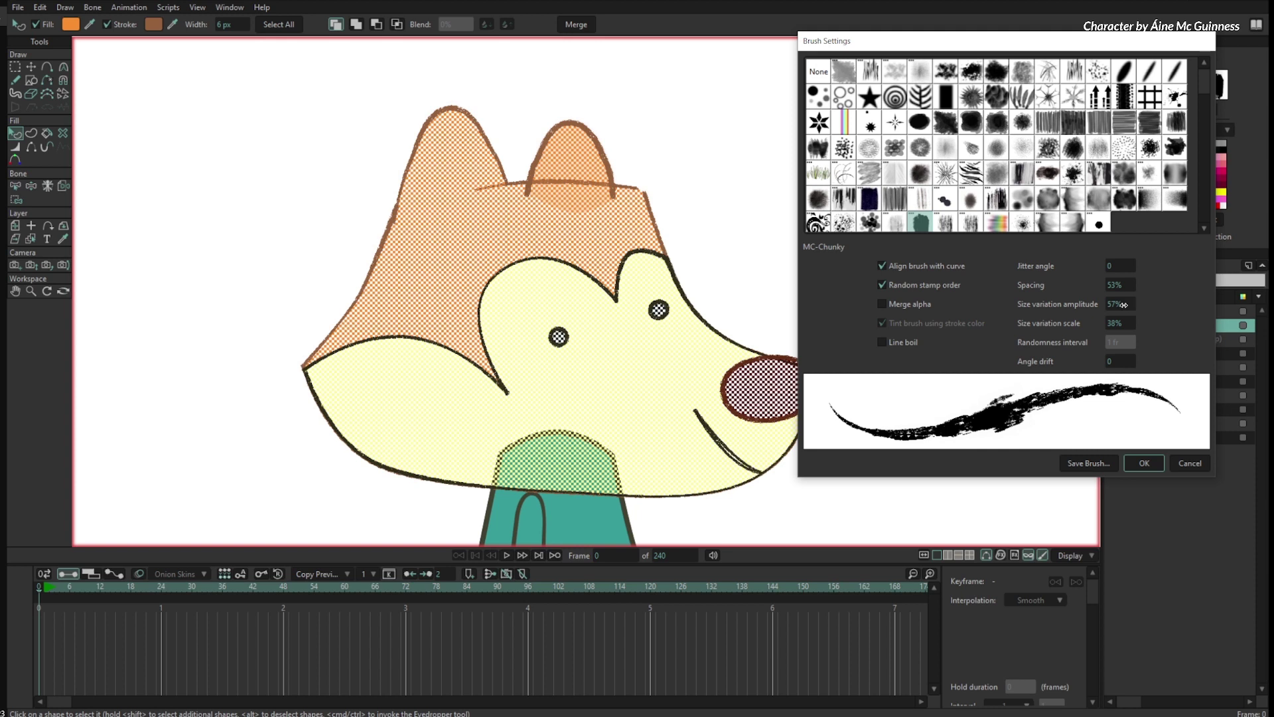
{"action": "left_click_drag", "start_coordinate": [1118, 304], "coordinate": [1173, 304]}
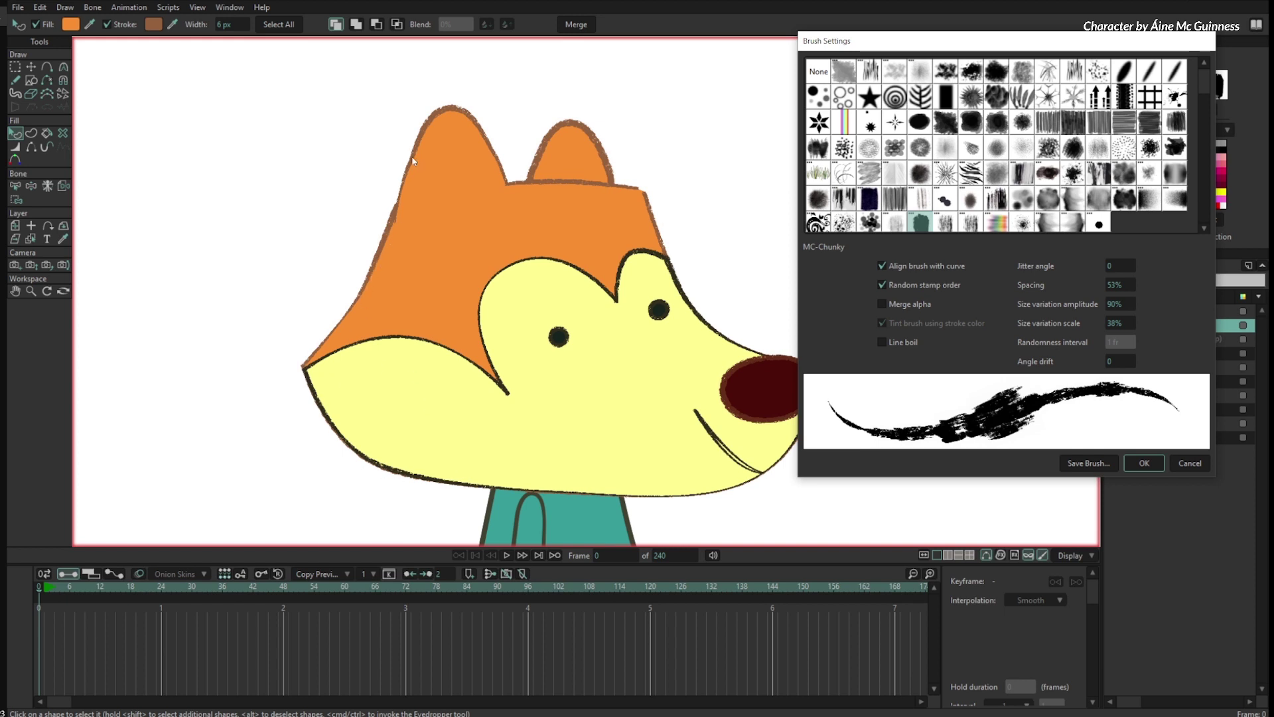
{"action": "left_click_drag", "start_coordinate": [1122, 303], "coordinate": [1192, 305]}
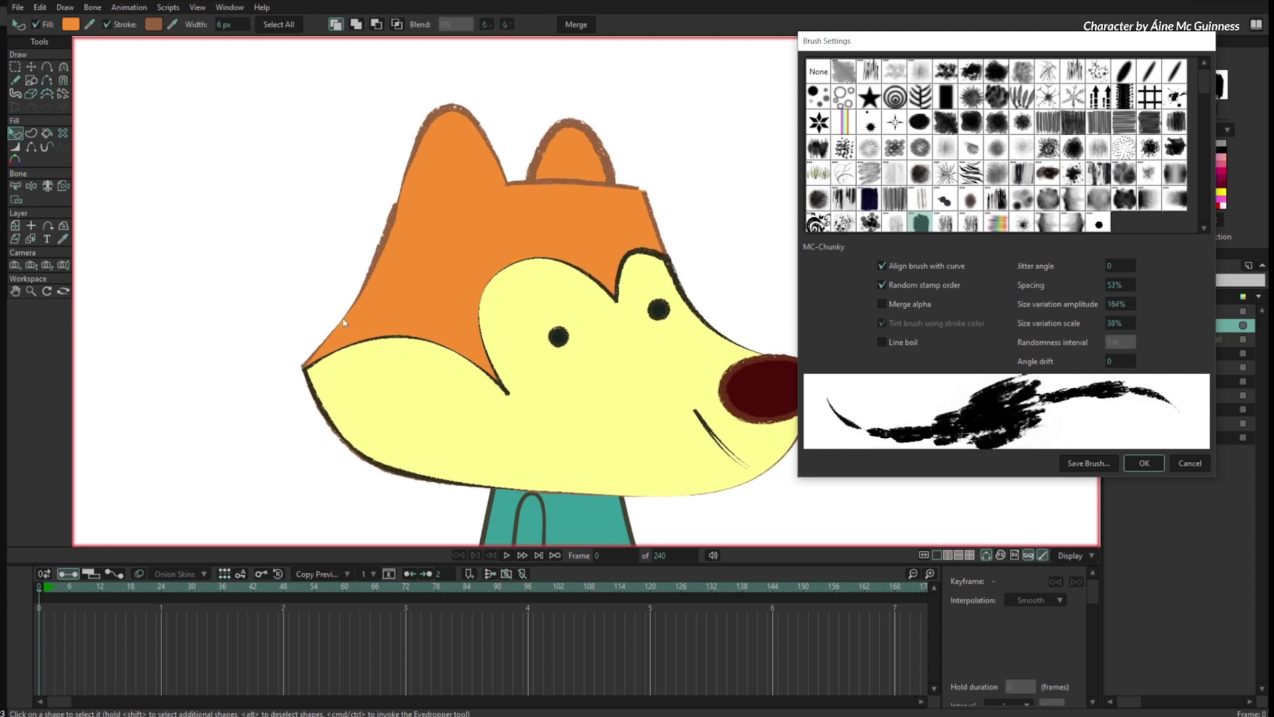
{"action": "left_click_drag", "start_coordinate": [1148, 304], "coordinate": [1159, 303]}
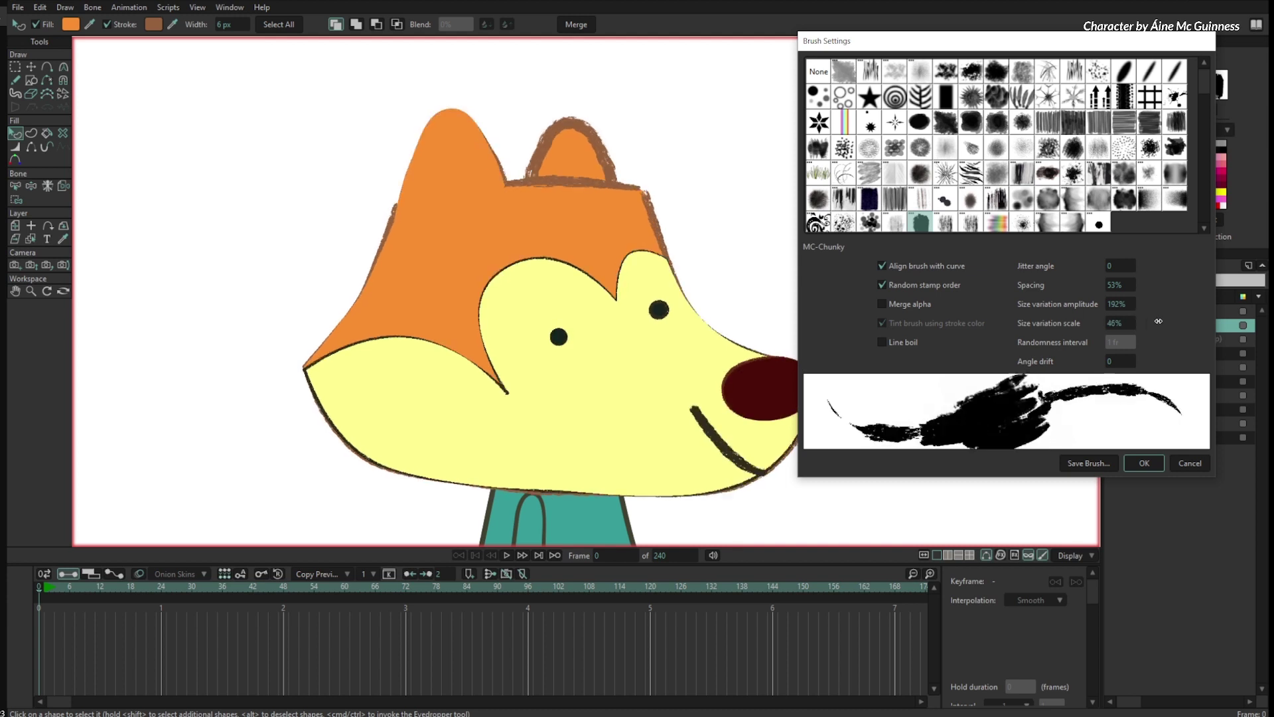
- Try high and low size variation scales, settling on a scale of 5% and a size variation amplitude of 70%
{"action": "left_click_drag", "start_coordinate": [1117, 324], "coordinate": [1187, 328]}
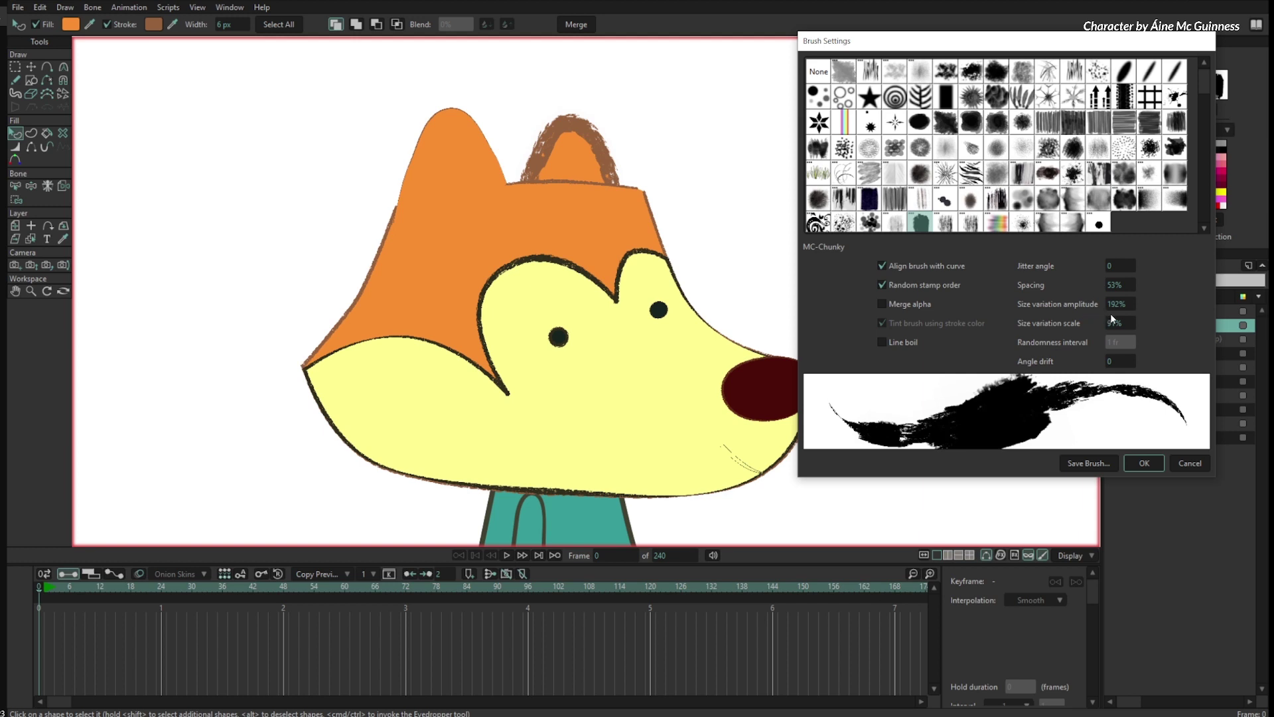
{"action": "left_click_drag", "start_coordinate": [1129, 323], "coordinate": [1074, 322]}
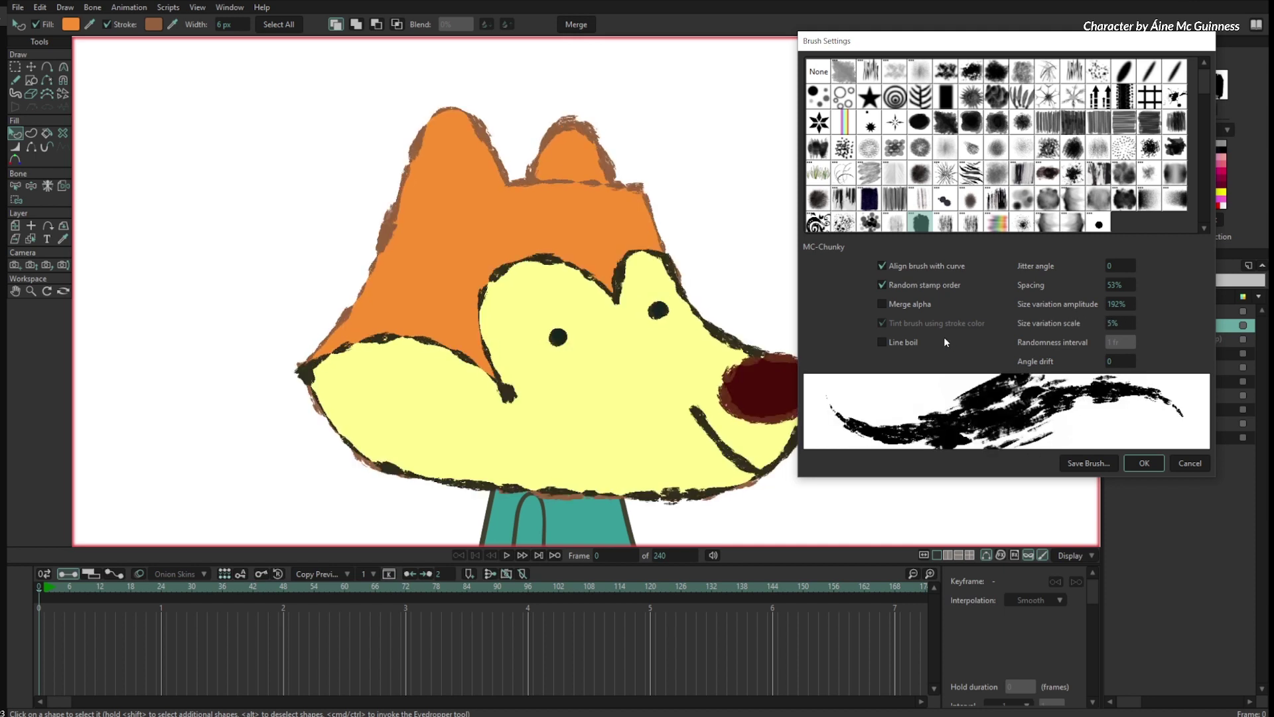
{"action": "mouse_move", "coordinate": [1132, 322]}
{"action": "left_mouse_down"}
{"action": "mouse_move", "coordinate": [1147, 319]}
{"action": "mouse_move", "coordinate": [957, 321]}
{"action": "mouse_move", "coordinate": [442, 387]}
{"action": "mouse_move", "coordinate": [332, 425]}
{"action": "mouse_move", "coordinate": [312, 389]}
{"action": "mouse_move", "coordinate": [309, 417]}
{"action": "mouse_move", "coordinate": [327, 425]}
{"action": "left_mouse_up"}
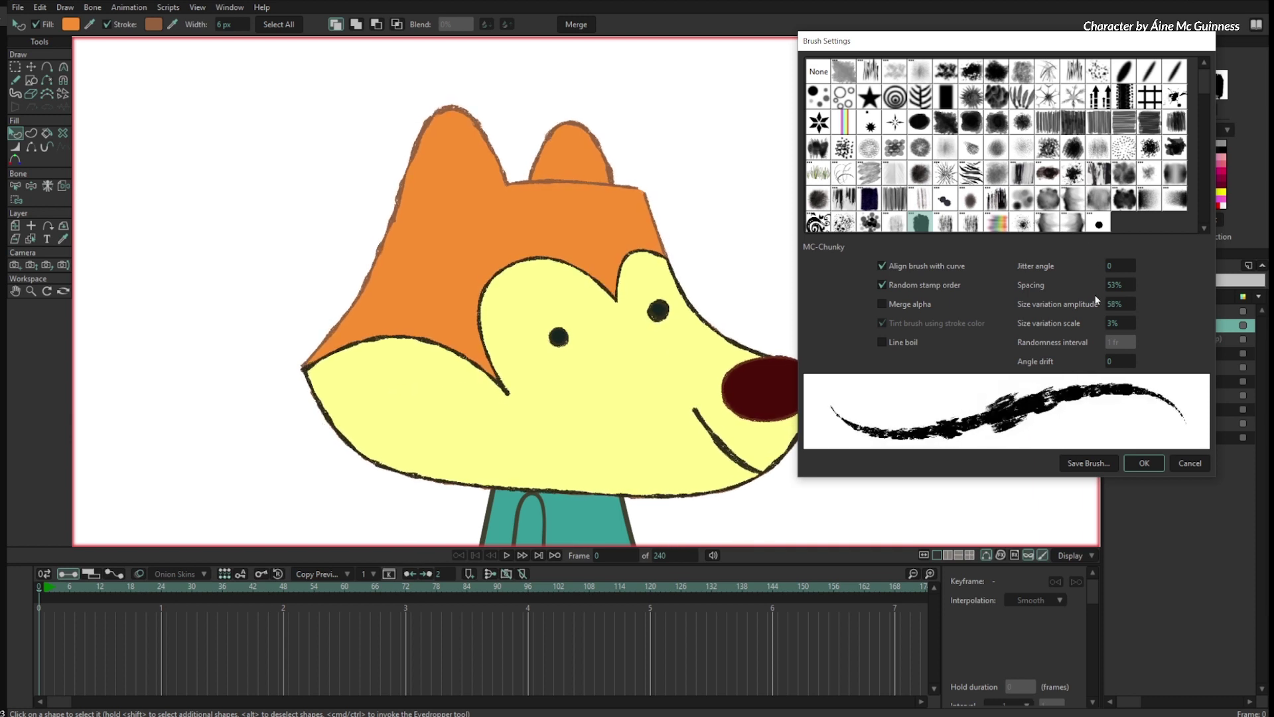
{"action": "left_click_drag", "start_coordinate": [1117, 322], "coordinate": [1181, 301]}
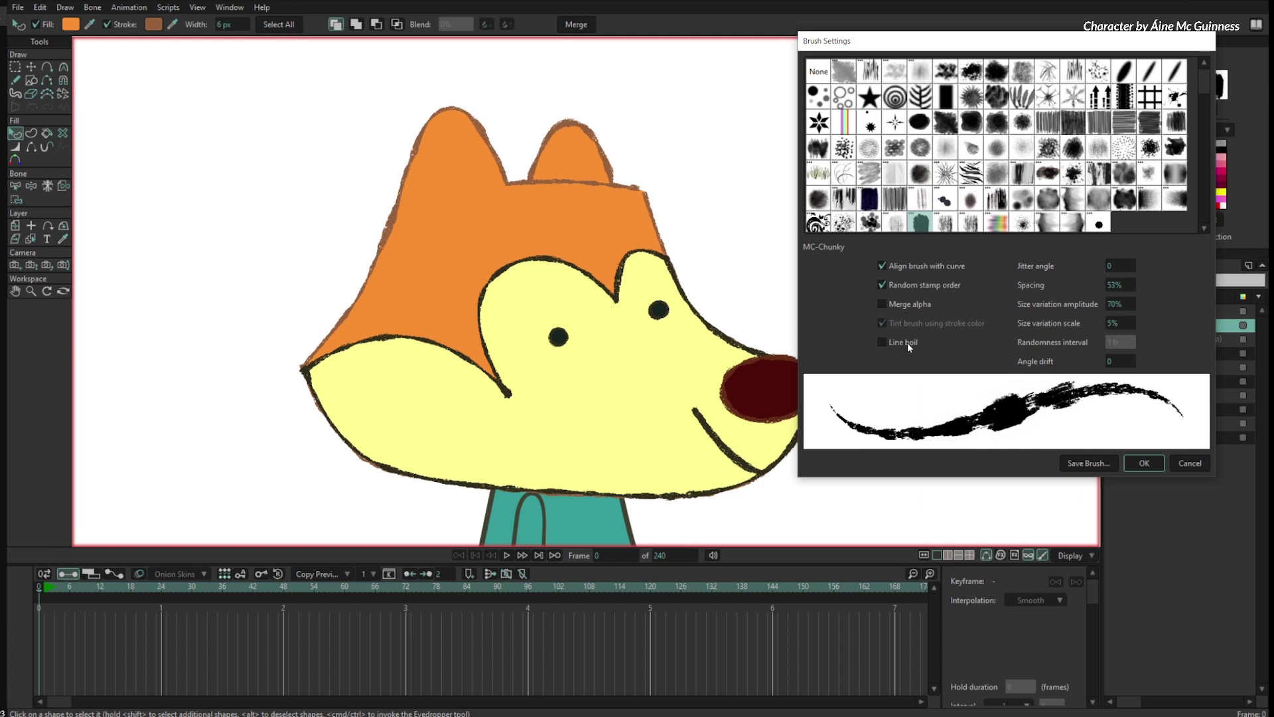
- Enable Line boil for the head's brush, apply the brush settings and clear the selection
{"action": "left_click", "coordinate": [883, 342]}
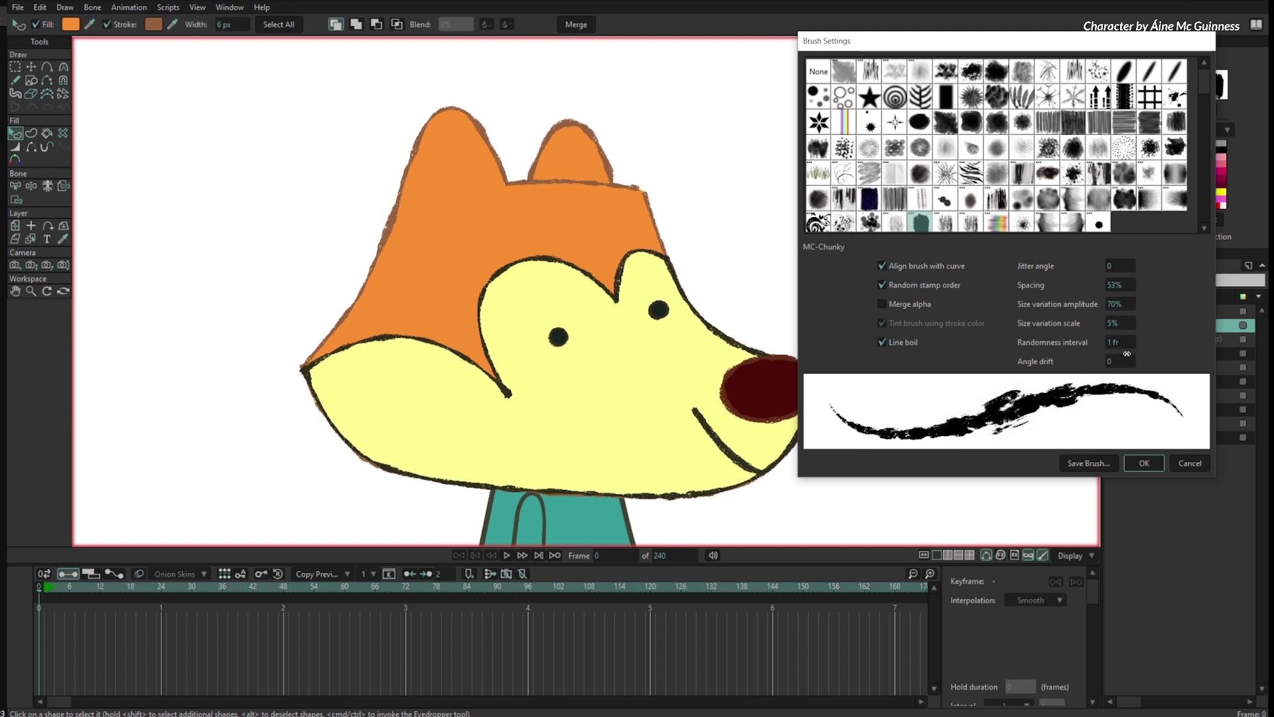
{"action": "left_click", "coordinate": [1144, 463]}
{"action": "left_click", "coordinate": [962, 431]}
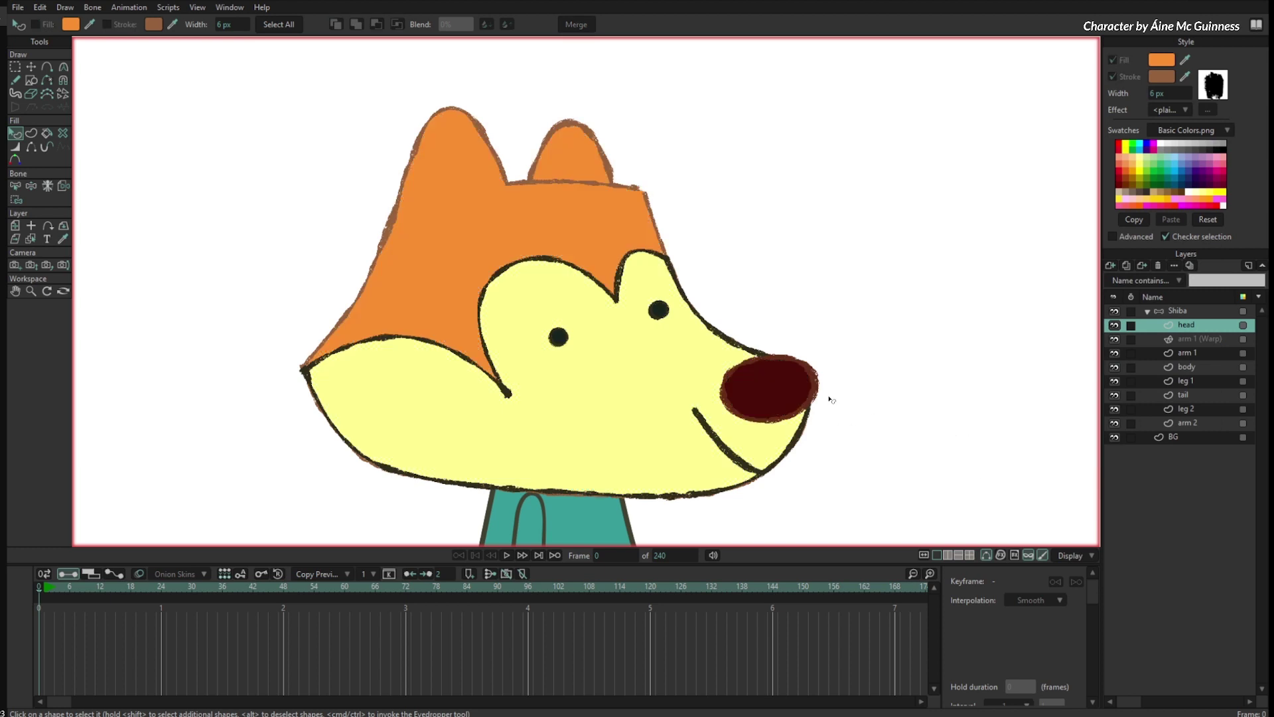
- Play the animation and step through it frame by frame from frame 2 to examine the line boil on the head outlines
{"action": "left_click", "coordinate": [506, 556]}
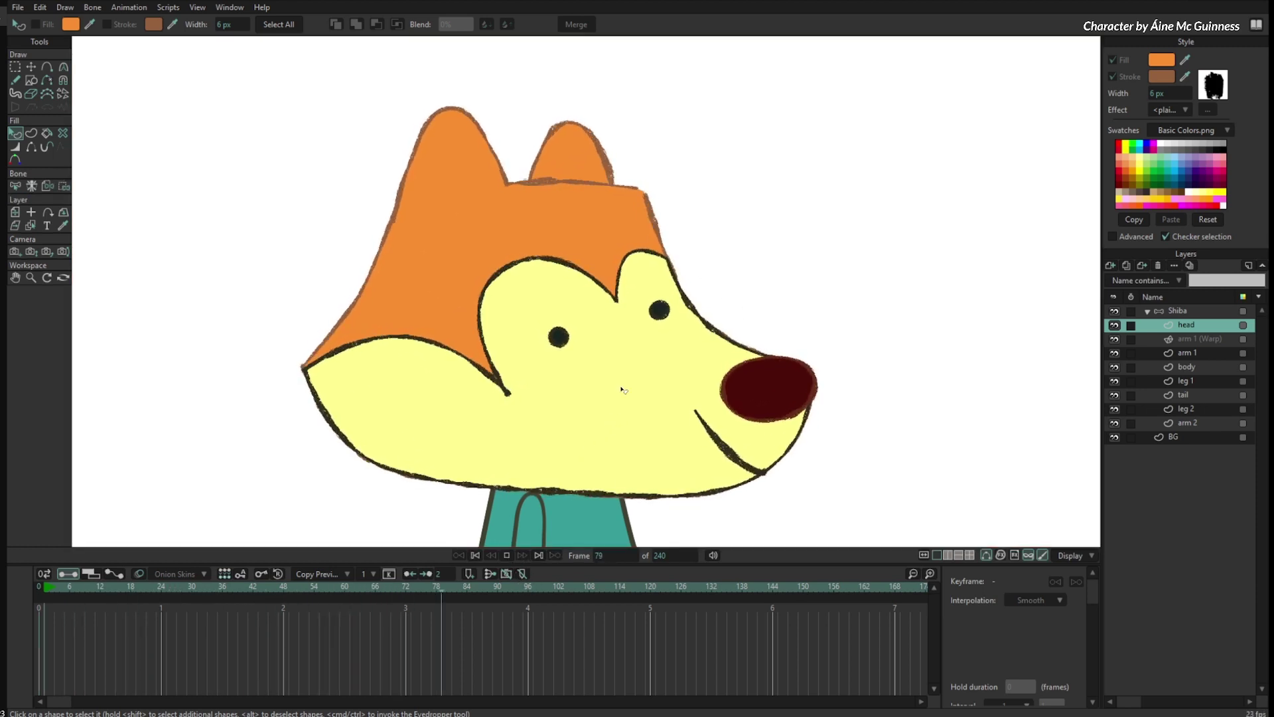
{"action": "left_click", "coordinate": [49, 588]}
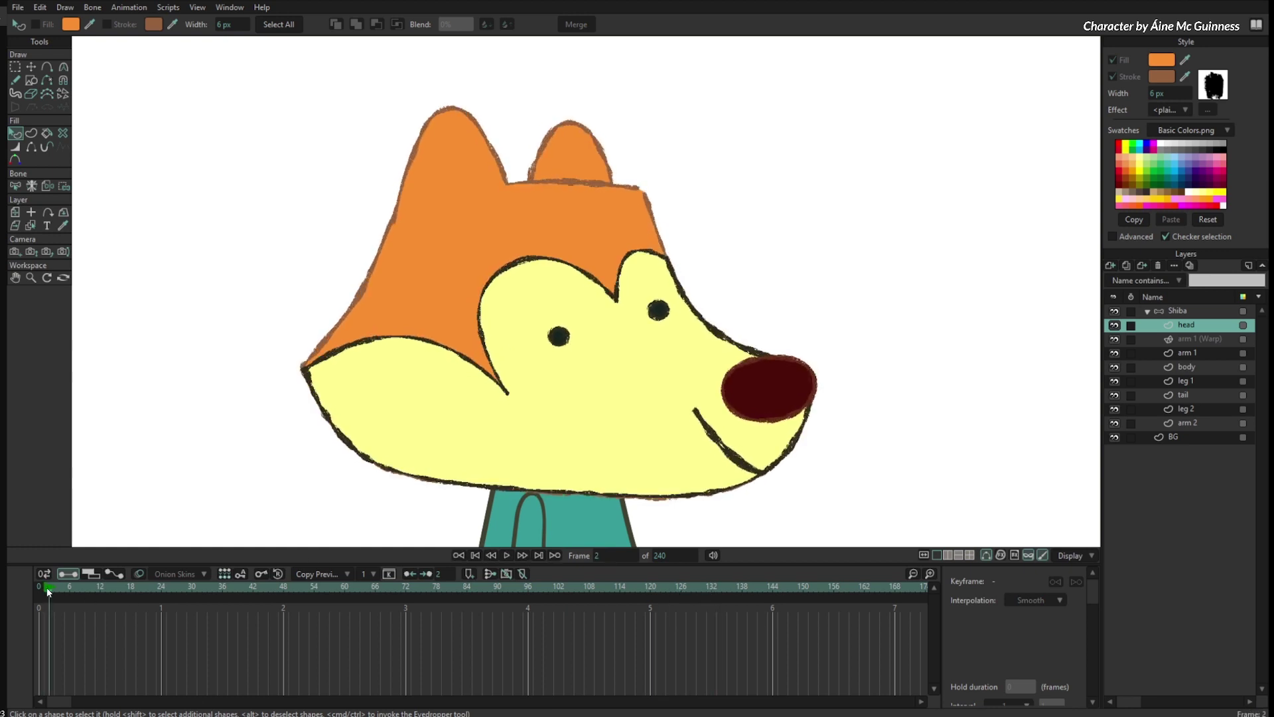
{"action": "key", "text": "Right"}
{"action": "key", "text": "Right"}
{"action": "key", "text": "Right"}
{"action": "key", "text": "Right"}
{"action": "key", "text": "Right"}
{"action": "key", "text": "Right"}
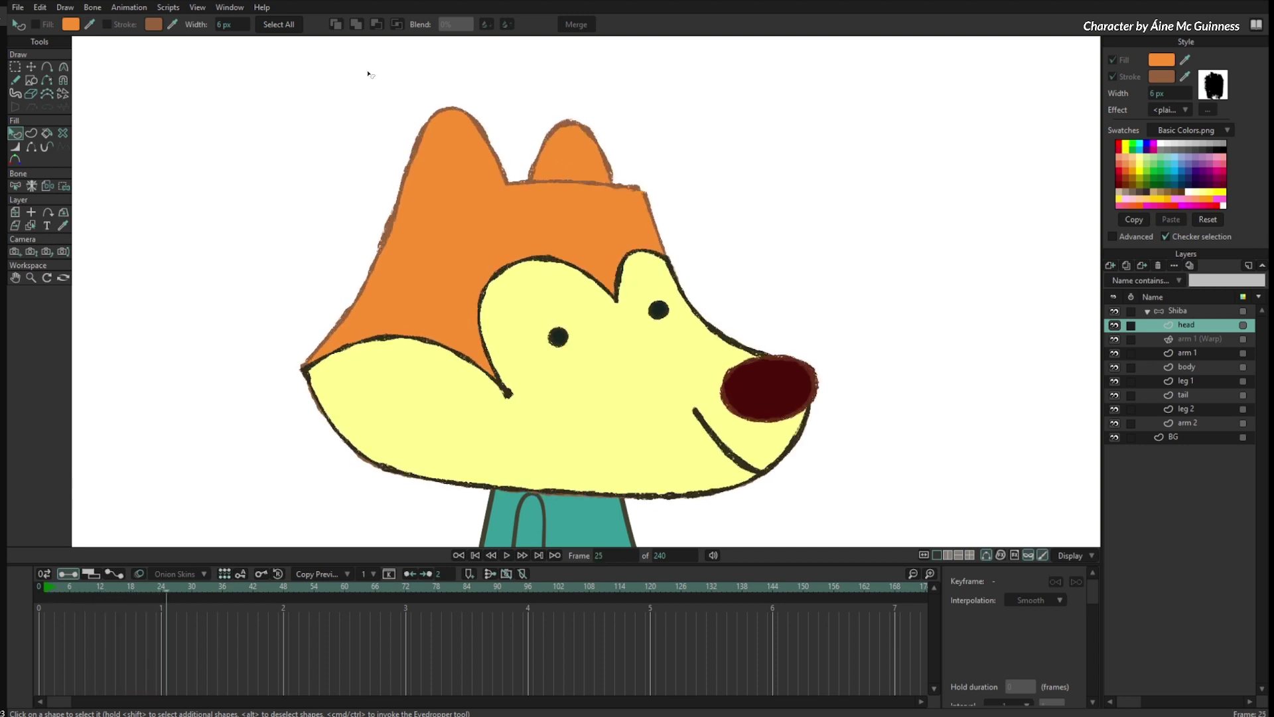
- Select all head shapes and set their brush's line boil randomness interval to 3 frames
{"action": "left_click", "coordinate": [278, 24]}
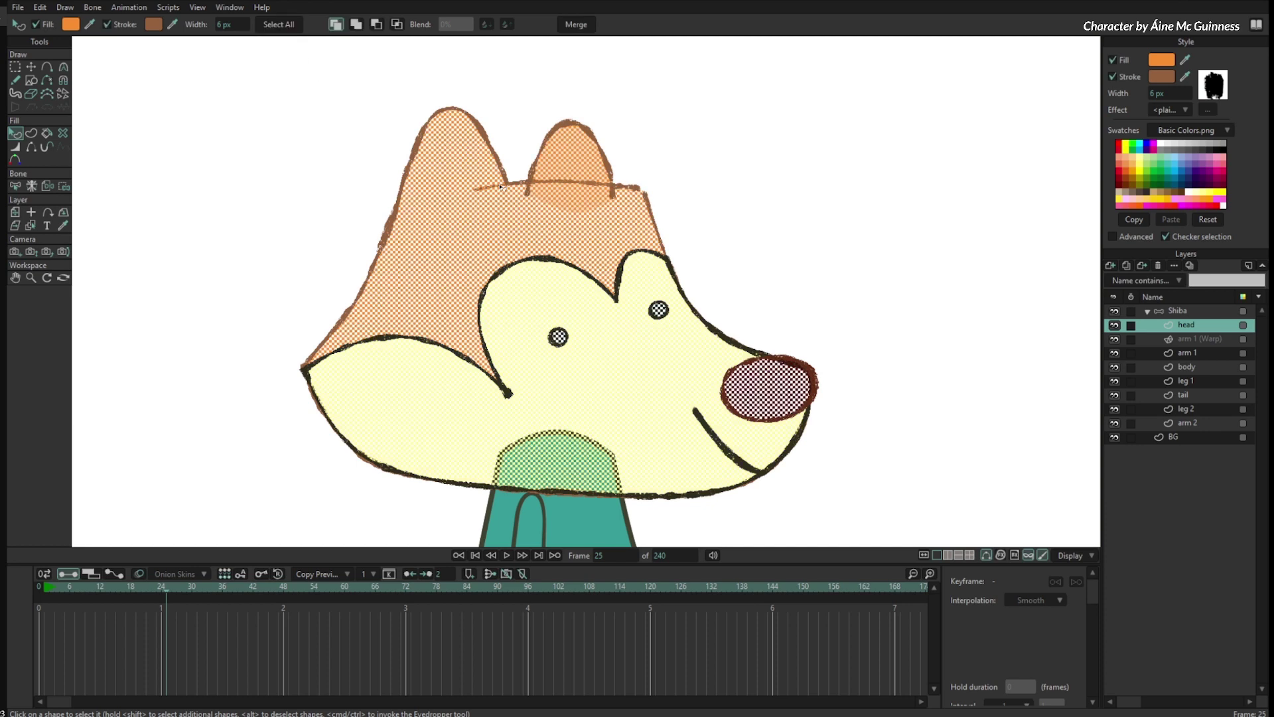
{"action": "left_click", "coordinate": [1213, 85]}
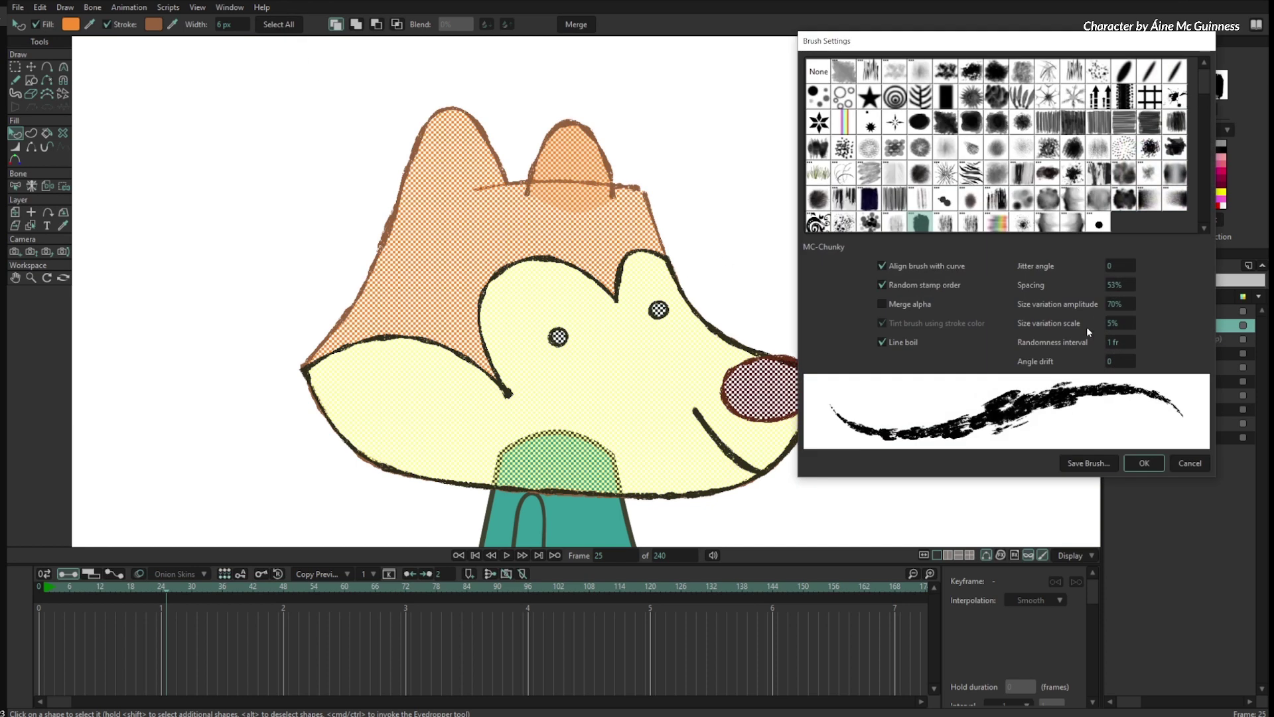
{"action": "left_click_drag", "start_coordinate": [1126, 341], "coordinate": [1136, 342]}
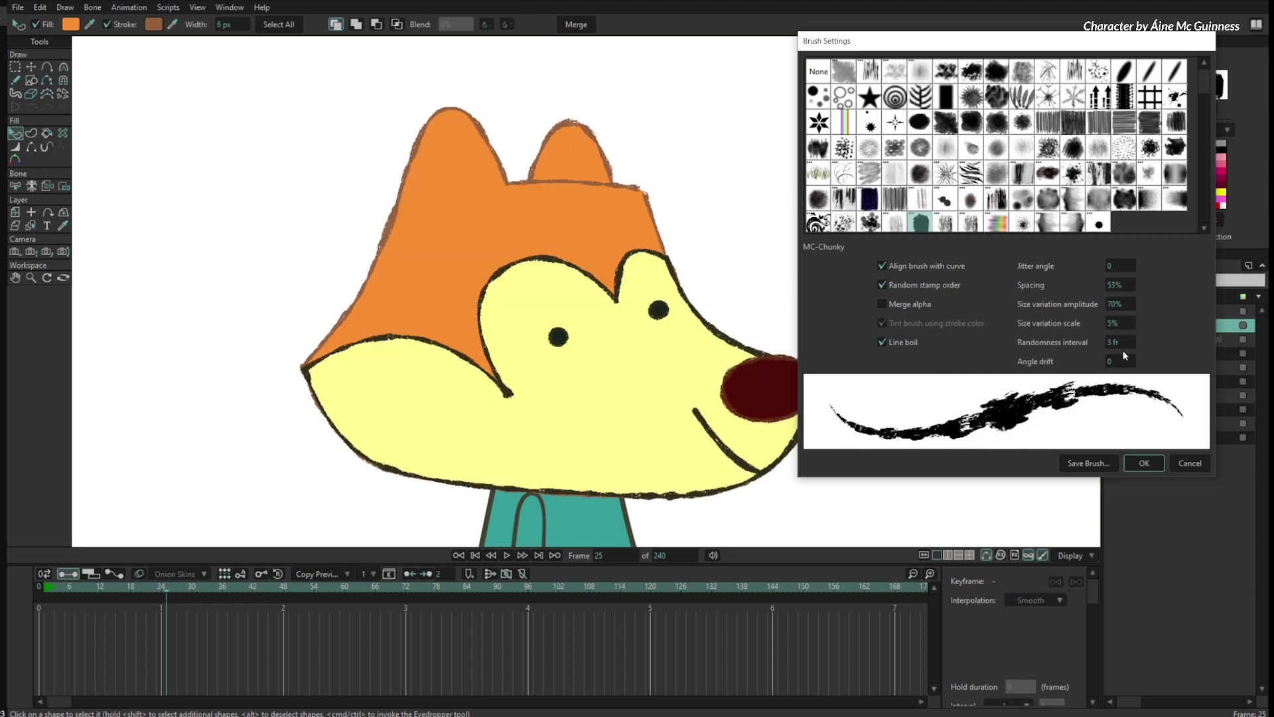
{"action": "left_click", "coordinate": [1145, 464]}
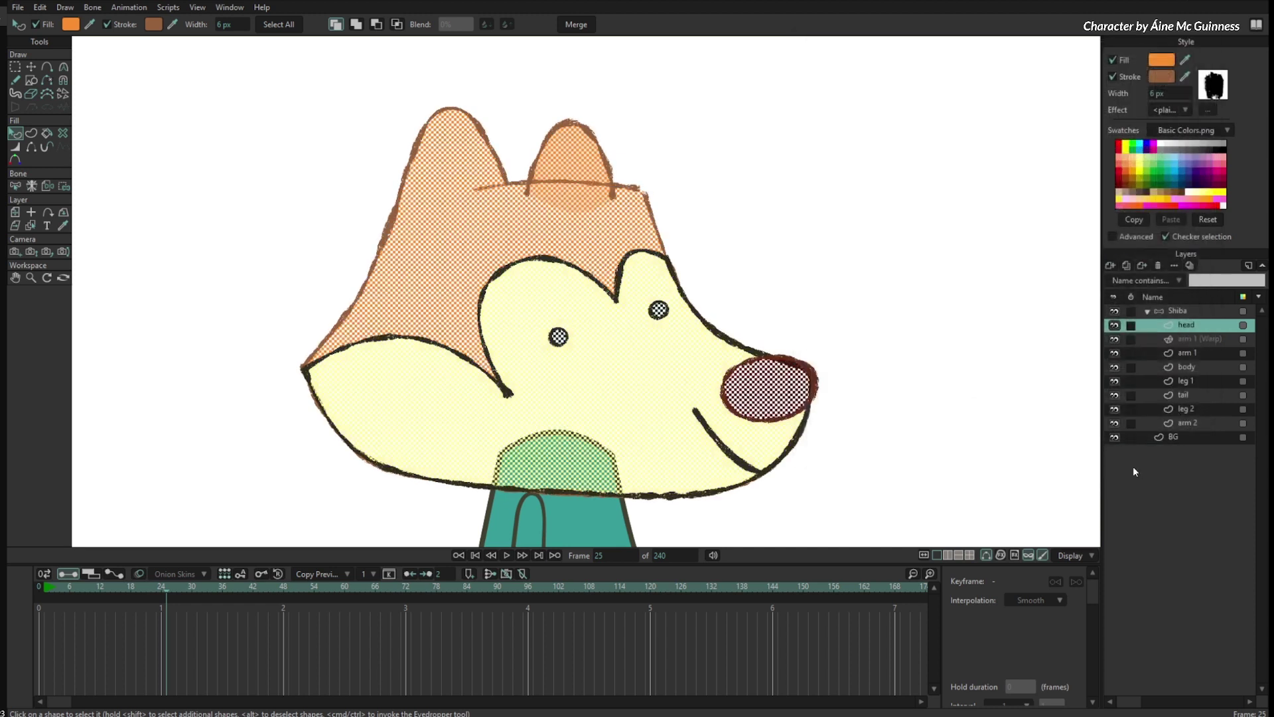
- Step frame by frame from frame 2 to examine how often the head outlines change
{"action": "left_click", "coordinate": [44, 588]}
{"action": "left_click", "coordinate": [166, 511]}
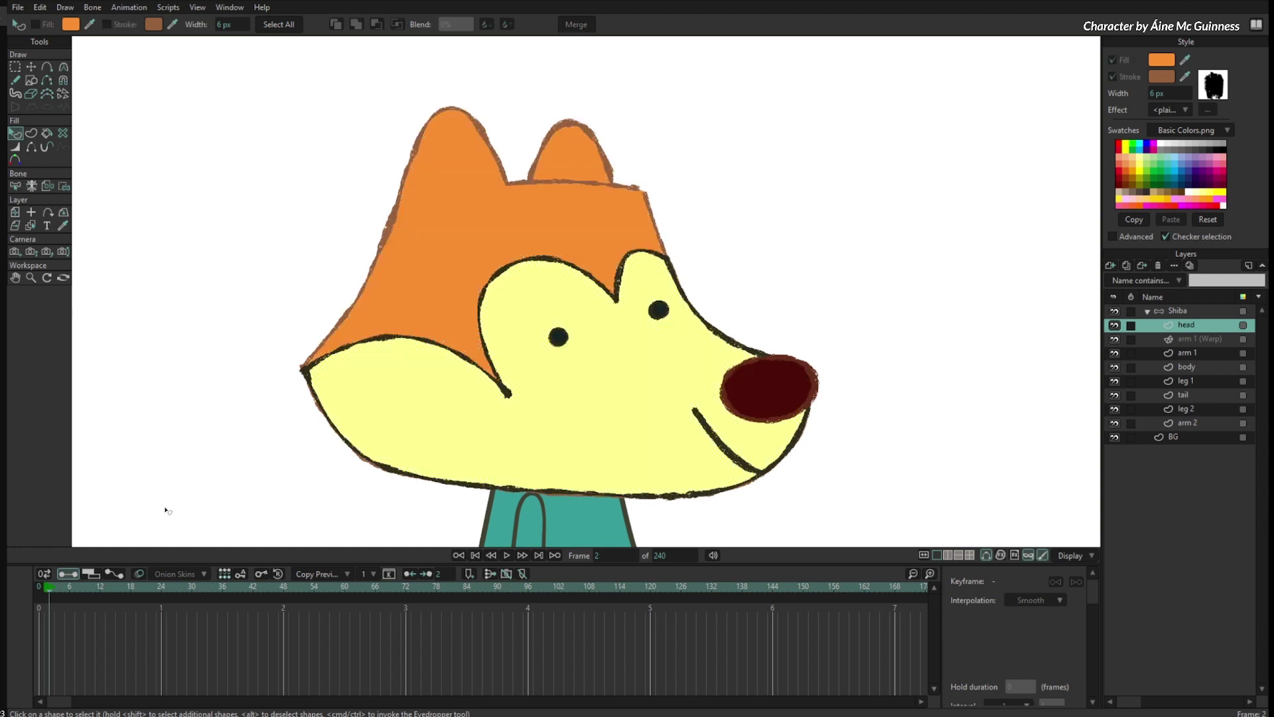
{"action": "key", "text": "Right"}
{"action": "key", "text": "Right"}
{"action": "key", "text": "Right"}
{"action": "key", "text": "Right"}
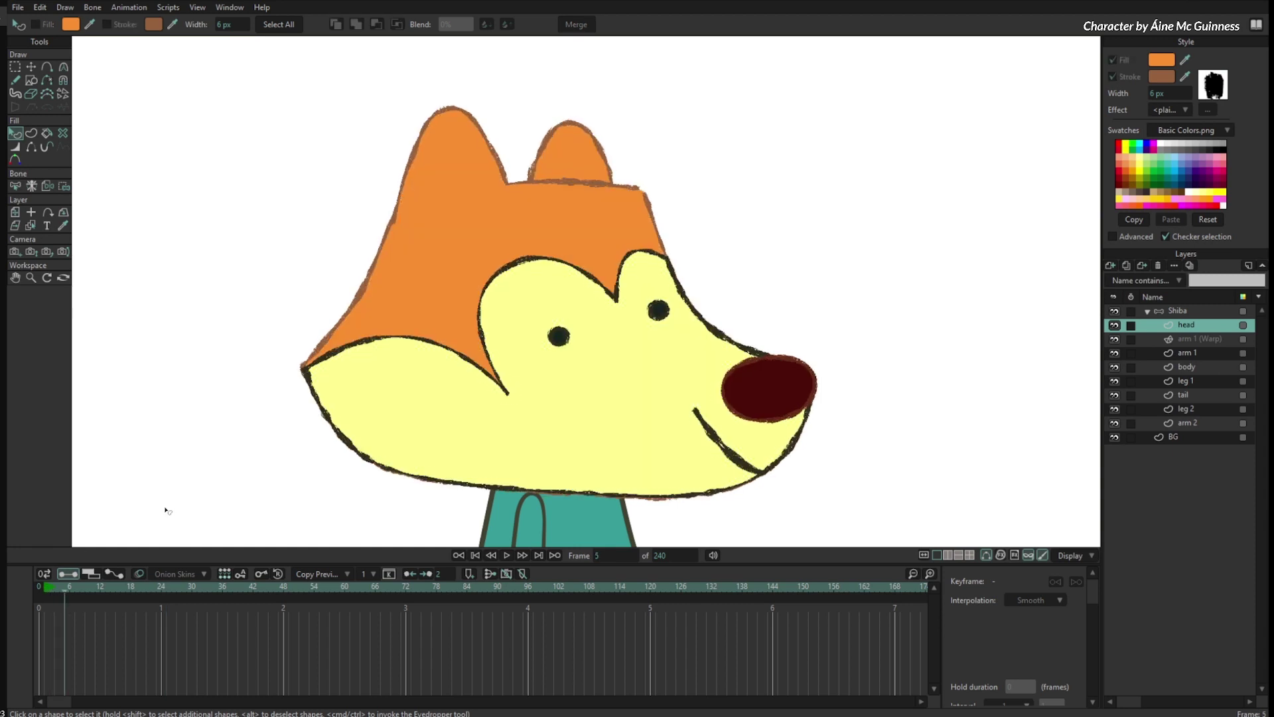
{"action": "key", "text": "ctrl+Right"}
{"action": "key", "text": "ctrl+Right"}
{"action": "key", "text": "ctrl+Right"}
{"action": "key", "text": "ctrl+Right"}
{"action": "key", "text": "ctrl+Right"}
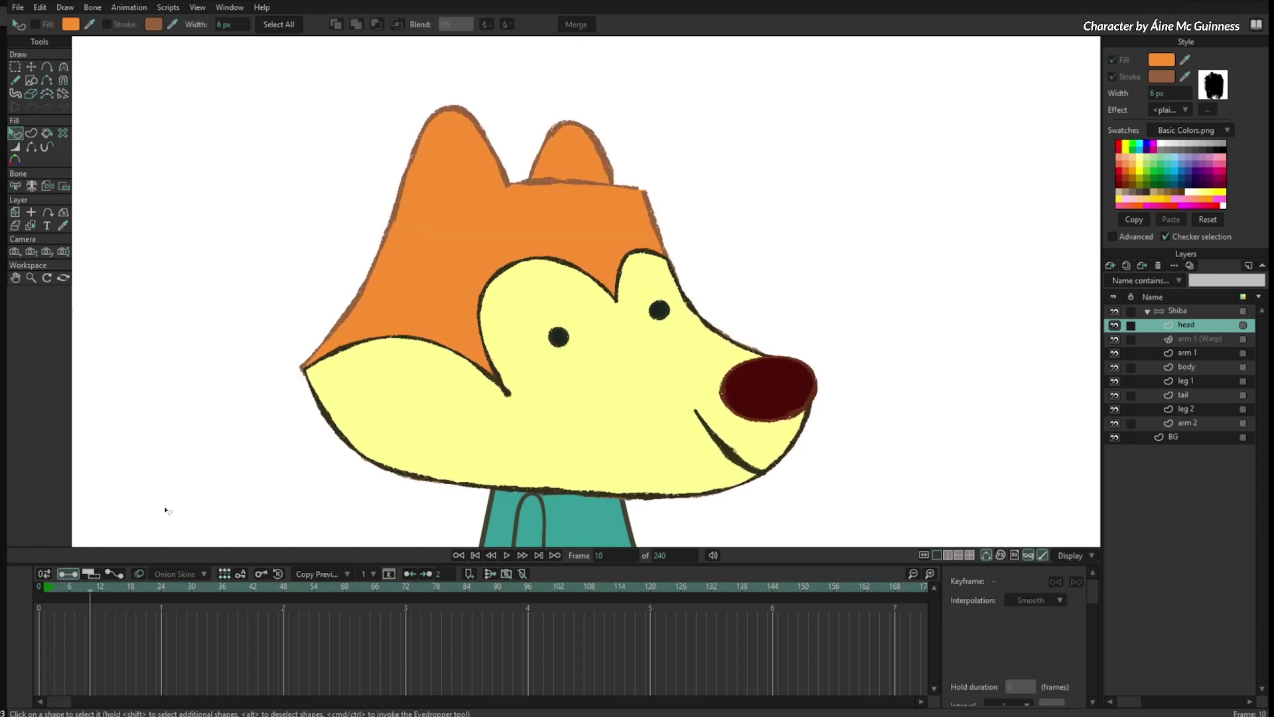
{"action": "key", "text": "ctrl+Right"}
{"action": "key", "text": "ctrl+Right"}
- Play the animation to view the slower line boil, stop it and return to frame 0
{"action": "key", "text": "space"}
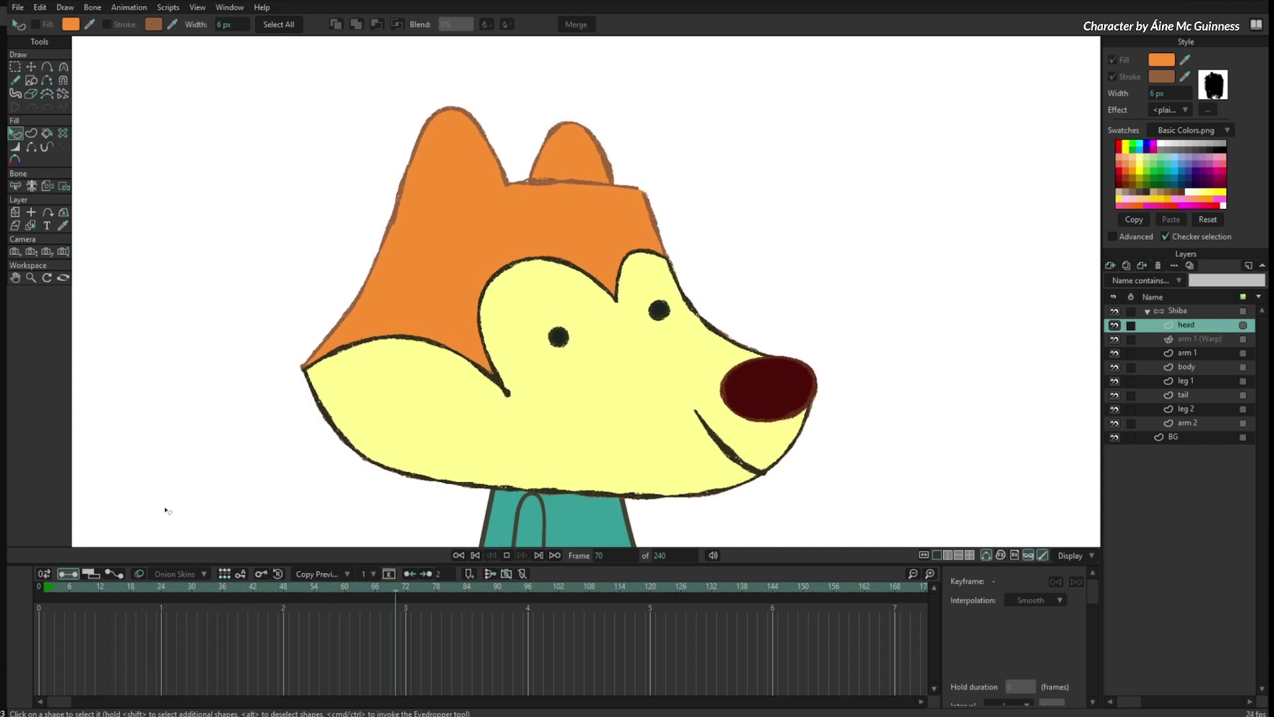
{"action": "key", "text": "space"}
{"action": "left_click", "coordinate": [37, 588]}
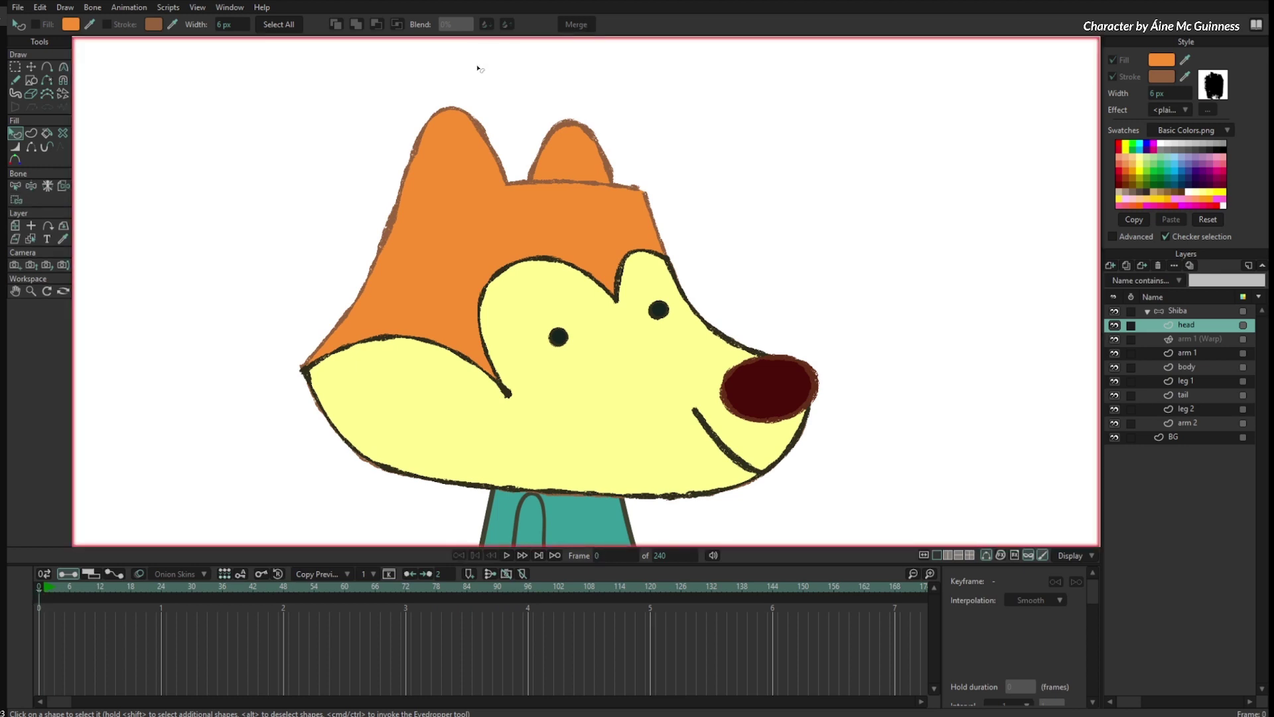
- Set the line boil randomness interval of all head shapes to 0 frames and check the outlines in playback
{"action": "left_click", "coordinate": [286, 27]}
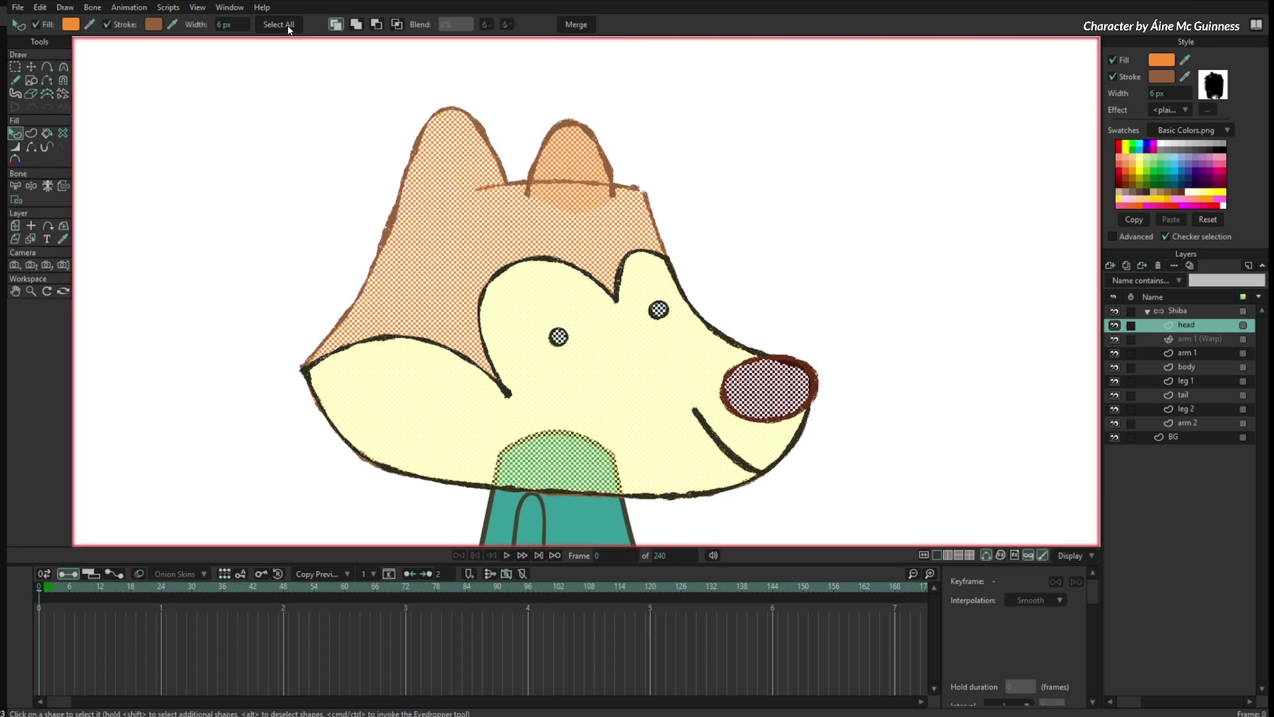
{"action": "left_click", "coordinate": [1212, 85]}
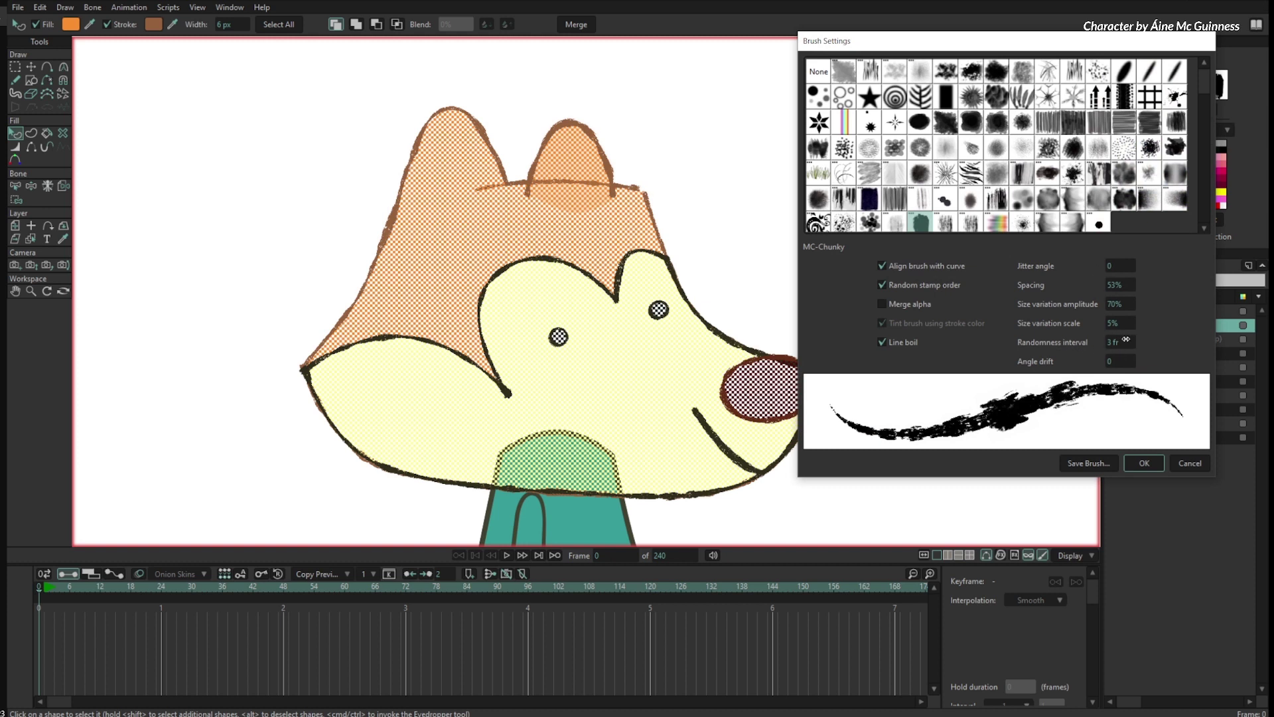
{"action": "left_click_drag", "start_coordinate": [1123, 343], "coordinate": [1097, 352]}
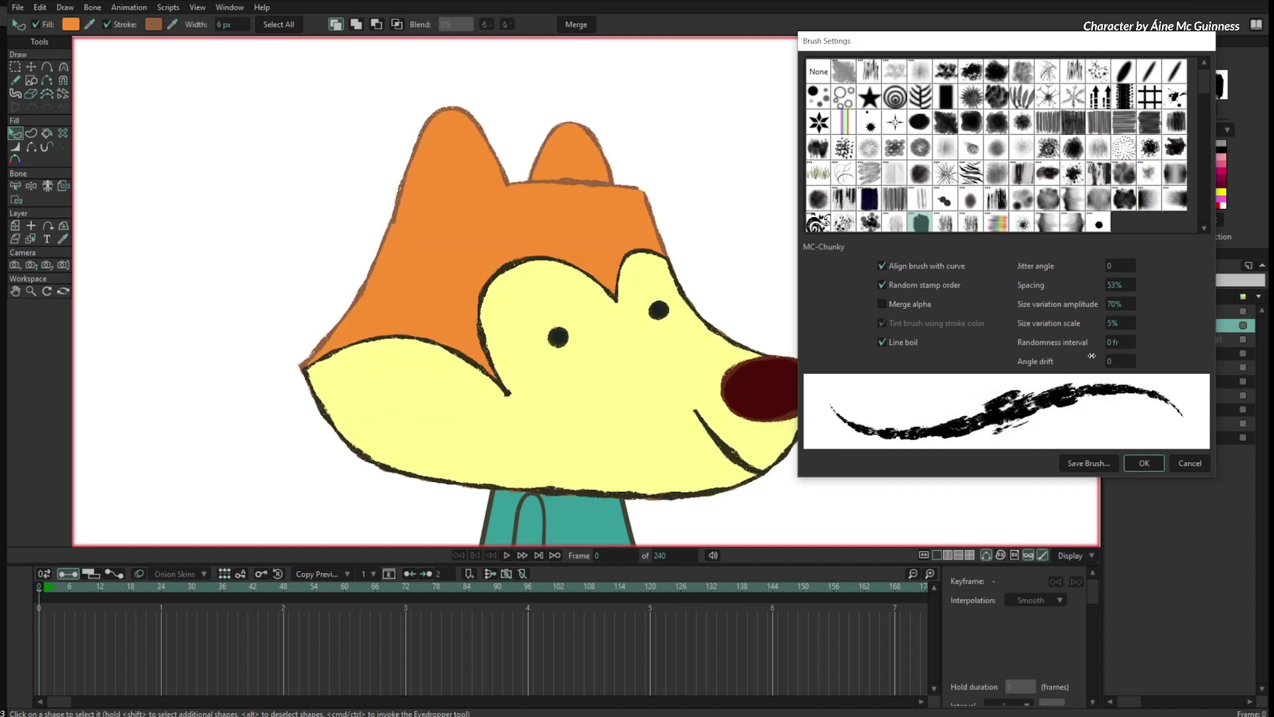
{"action": "left_click", "coordinate": [1145, 464]}
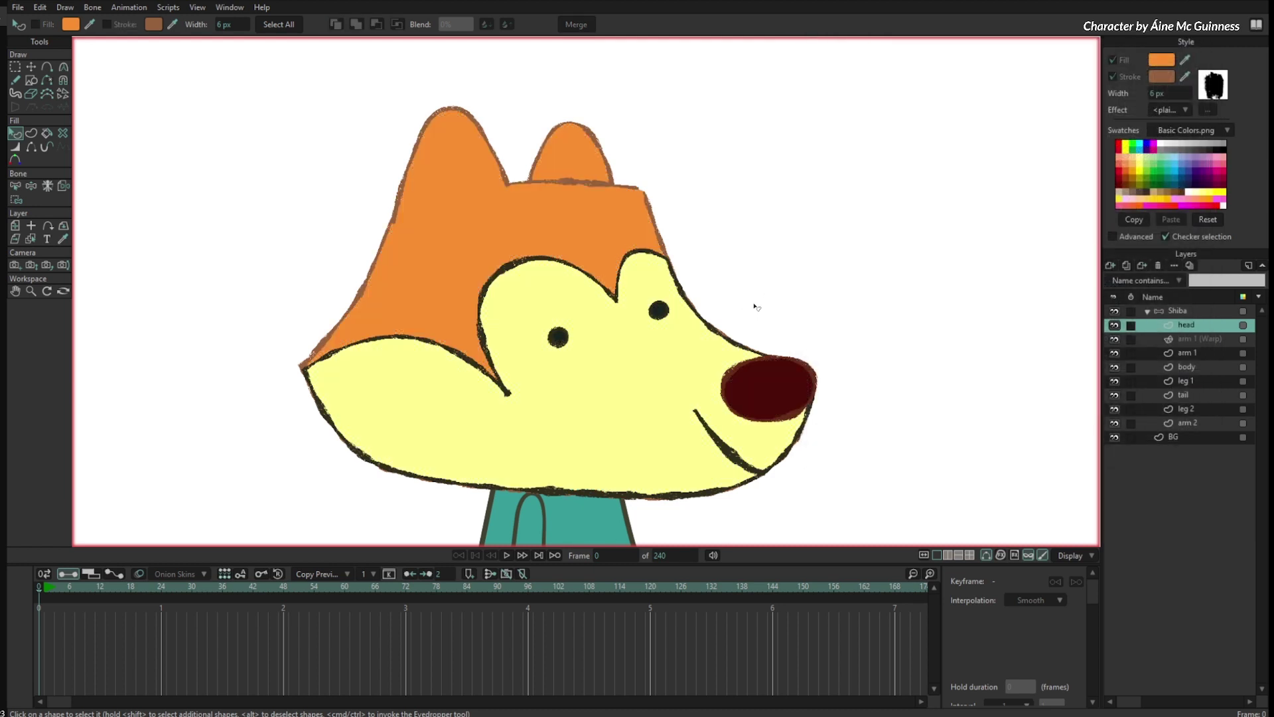
{"action": "left_click", "coordinate": [506, 555]}
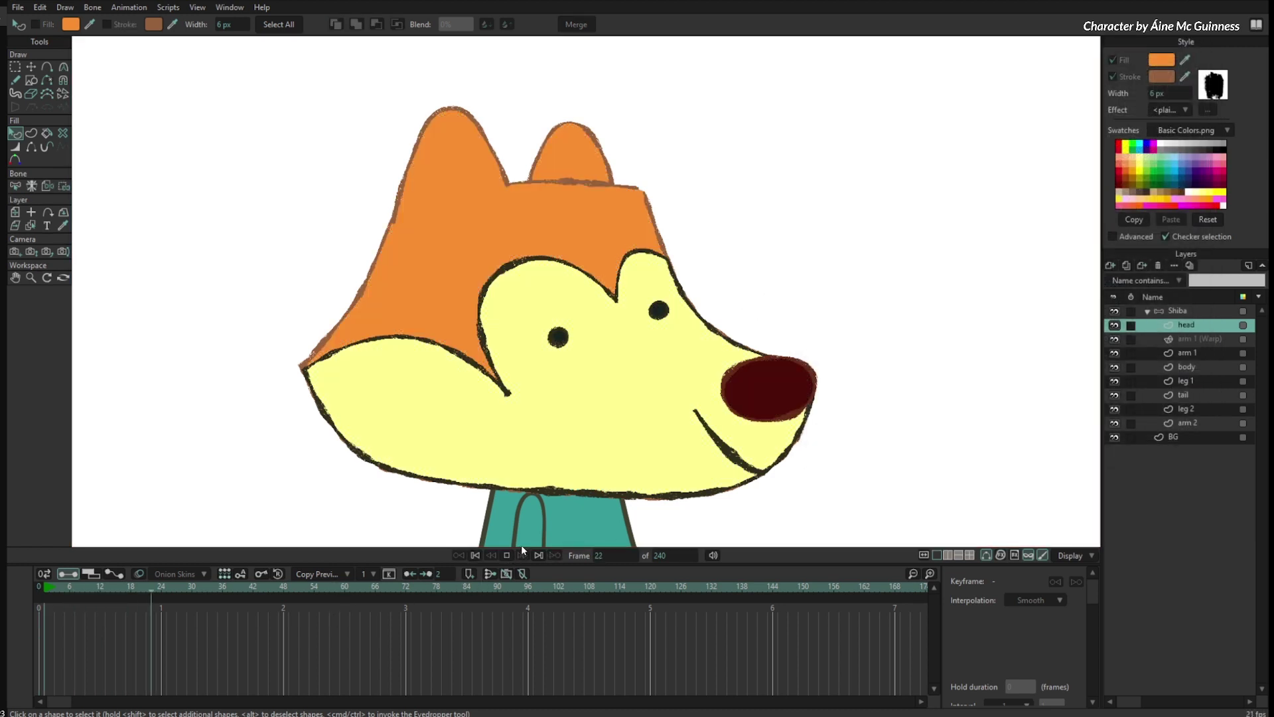
{"action": "key", "text": "space"}
- Select the Shiba bone layer and add a keyframe for its bones at frame 46
{"action": "left_click", "coordinate": [289, 586]}
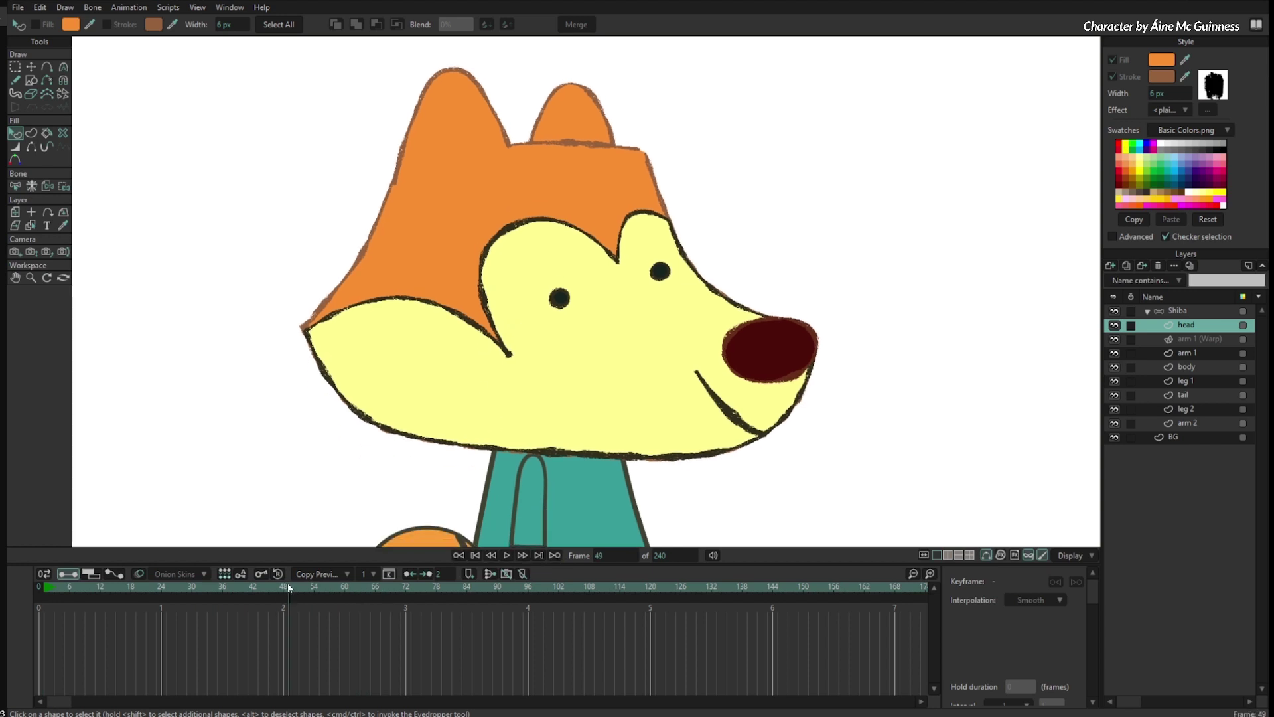
{"action": "left_click", "coordinate": [1183, 310]}
{"action": "key", "text": "ctrl+Left"}
{"action": "key", "text": "ctrl+Left"}
{"action": "key", "text": "ctrl+Left"}
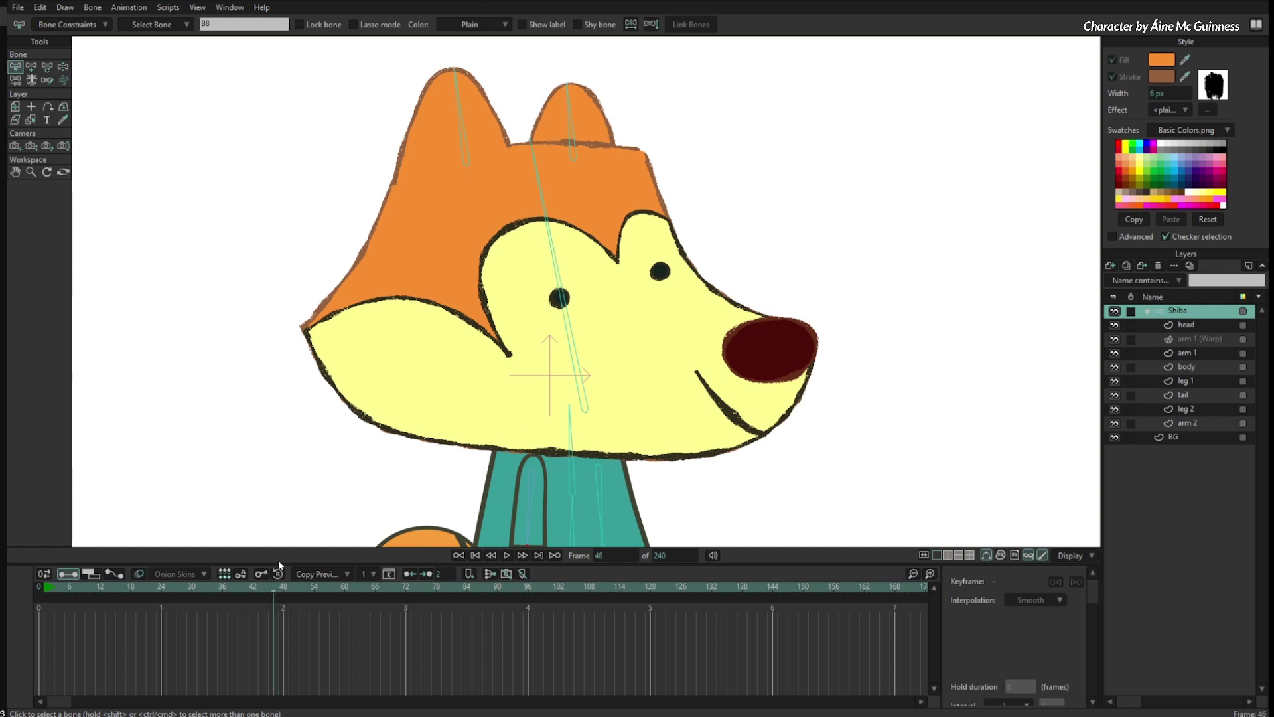
{"action": "left_click", "coordinate": [261, 573]}
- Tilt the head bone forward to an angle of -16.7° at frame 57
{"action": "left_click_drag", "start_coordinate": [289, 593], "coordinate": [332, 587]}
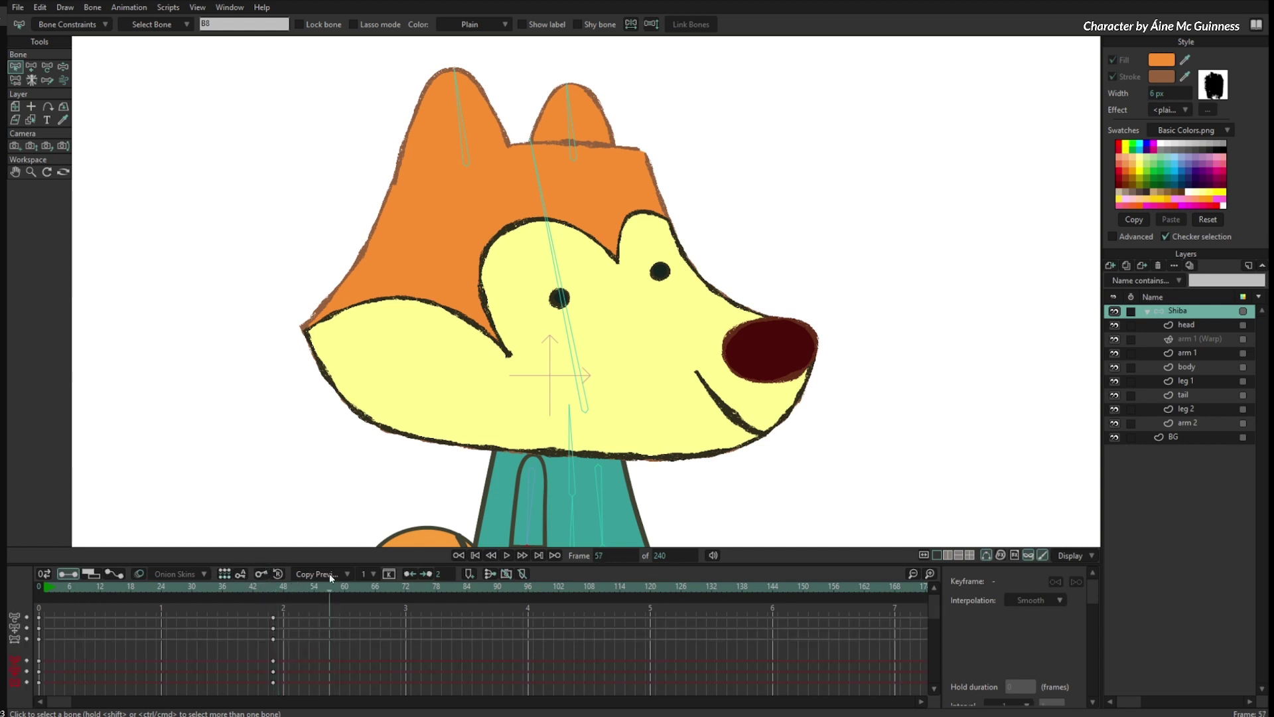
{"action": "left_click", "coordinate": [47, 67]}
{"action": "left_click", "coordinate": [581, 391]}
{"action": "left_click_drag", "start_coordinate": [576, 229], "coordinate": [635, 243]}
{"action": "mouse_move", "coordinate": [637, 200]}
{"action": "left_mouse_down"}
{"action": "mouse_move", "coordinate": [602, 194]}
{"action": "mouse_move", "coordinate": [641, 200]}
{"action": "left_mouse_up"}
{"action": "left_click", "coordinate": [342, 535]}
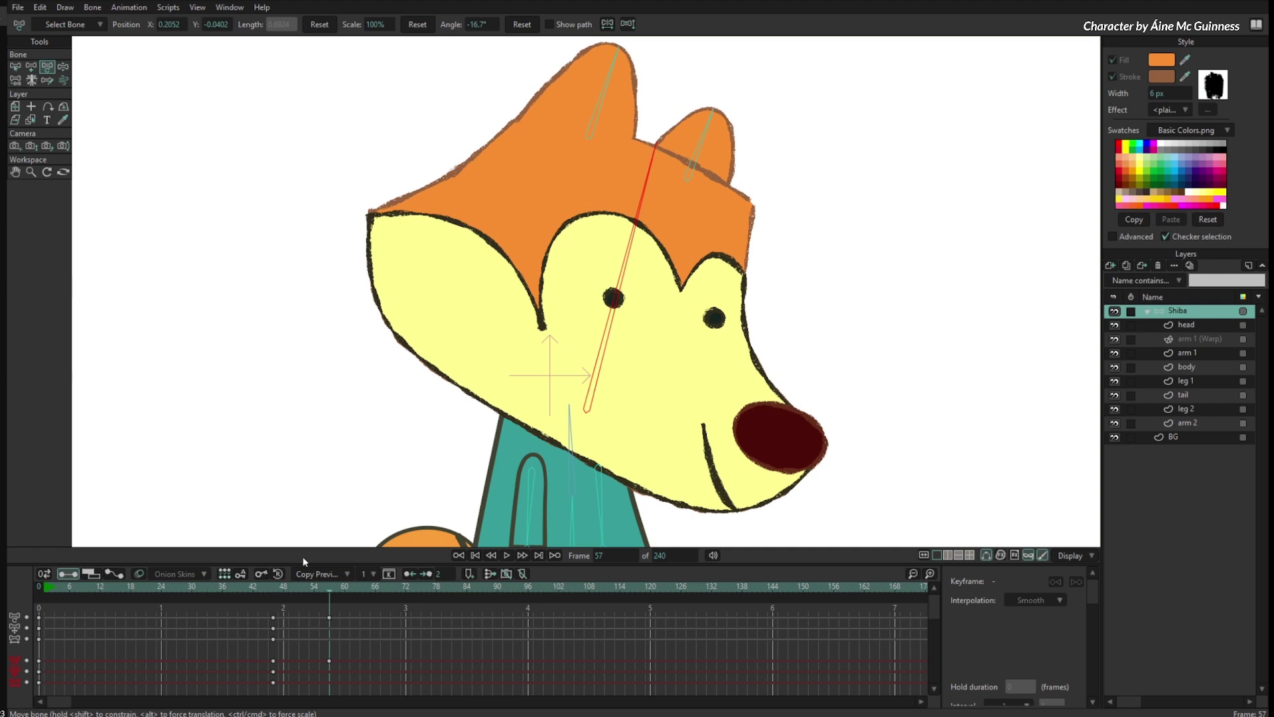
- Scrub and play the head tilt up to frame 57 to examine the outlines while the head moves
{"action": "left_click", "coordinate": [49, 587]}
{"action": "left_click", "coordinate": [249, 588]}
{"action": "left_click_drag", "start_coordinate": [249, 588], "coordinate": [328, 589]}
{"action": "key", "text": "space"}
- Rotate the head bone back to an angle of -11.5° at frame 57
{"action": "left_click_drag", "start_coordinate": [629, 281], "coordinate": [615, 282]}
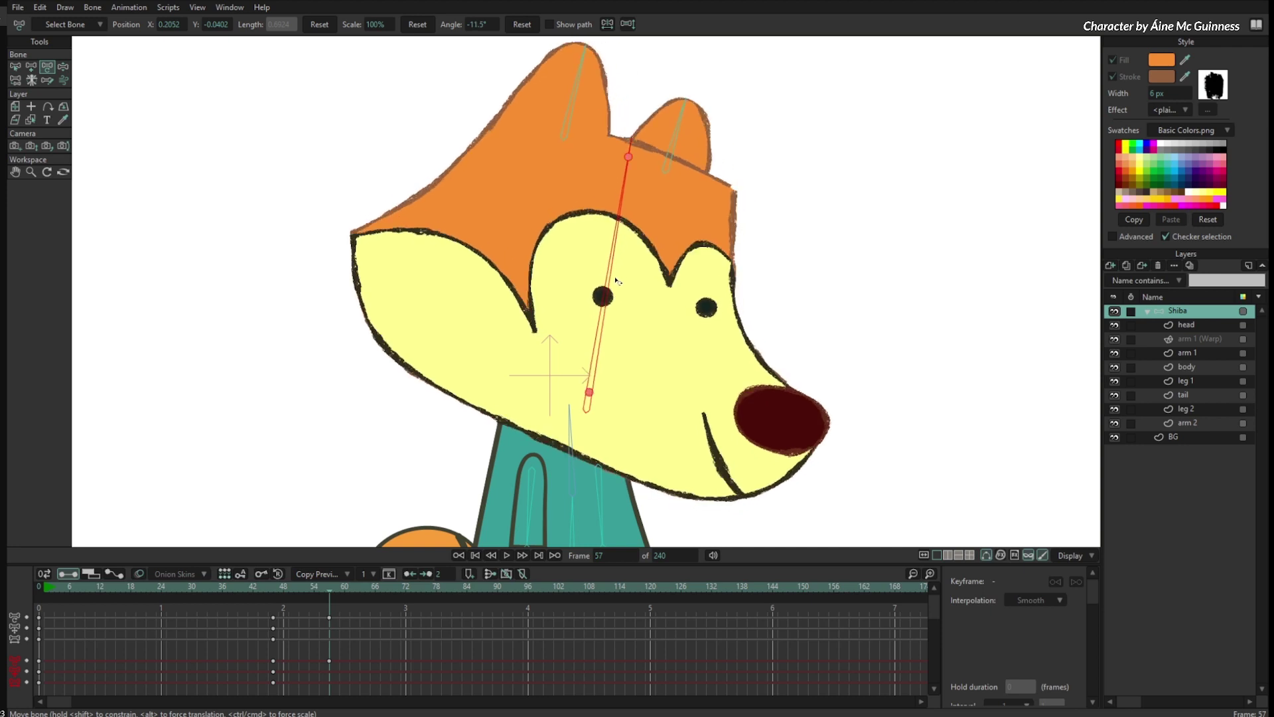
- Scrub and play the head tilt between frames 0 and 60 to examine how the textured outlines behave
{"action": "left_click", "coordinate": [254, 588]}
{"action": "mouse_move", "coordinate": [234, 587]}
{"action": "left_mouse_down"}
{"action": "mouse_move", "coordinate": [277, 590]}
{"action": "mouse_move", "coordinate": [235, 600]}
{"action": "left_mouse_up"}
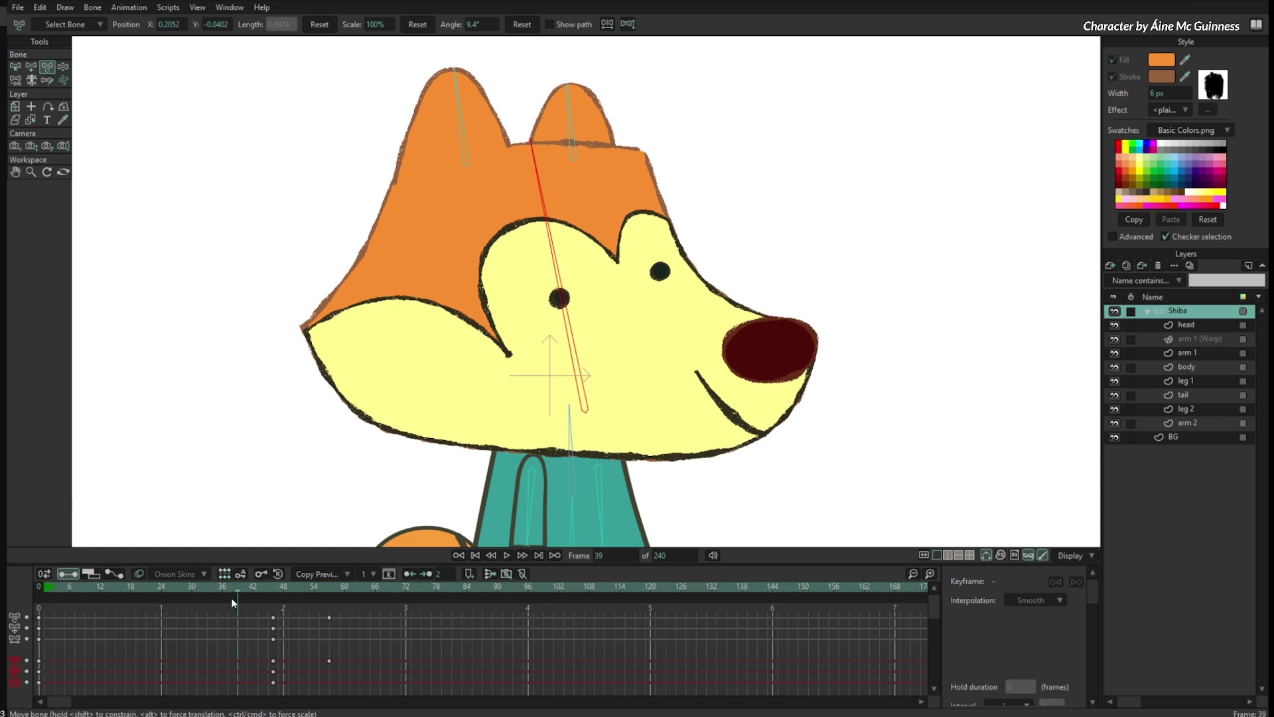
{"action": "left_click_drag", "start_coordinate": [256, 587], "coordinate": [331, 605]}
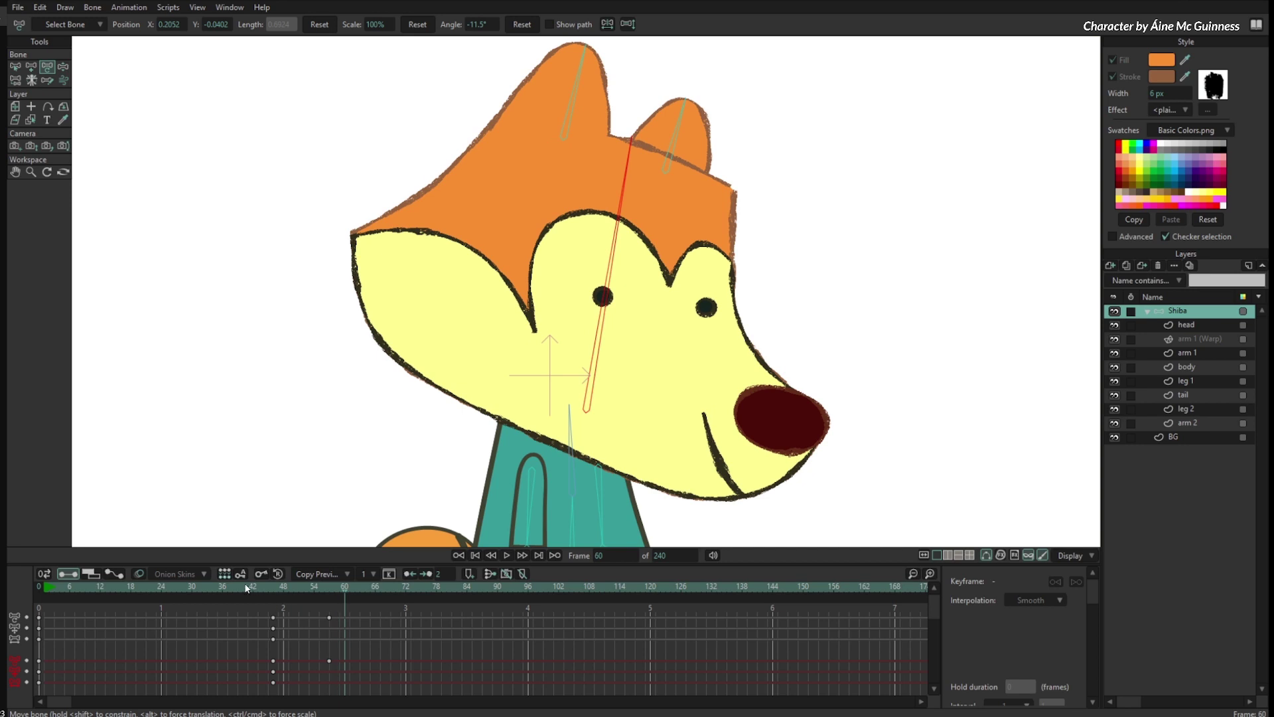
{"action": "left_click_drag", "start_coordinate": [251, 586], "coordinate": [206, 596]}
{"action": "key", "text": "space"}
{"action": "key", "text": "space"}
{"action": "left_click_drag", "start_coordinate": [58, 587], "coordinate": [18, 596]}
- Select the arm 1 layer at frame 0 and select both of the arm's shapes
{"action": "left_click_drag", "start_coordinate": [573, 459], "coordinate": [581, 372]}
{"action": "scroll", "coordinate": [580, 372], "scroll_direction": "down", "scroll_amount": 1}
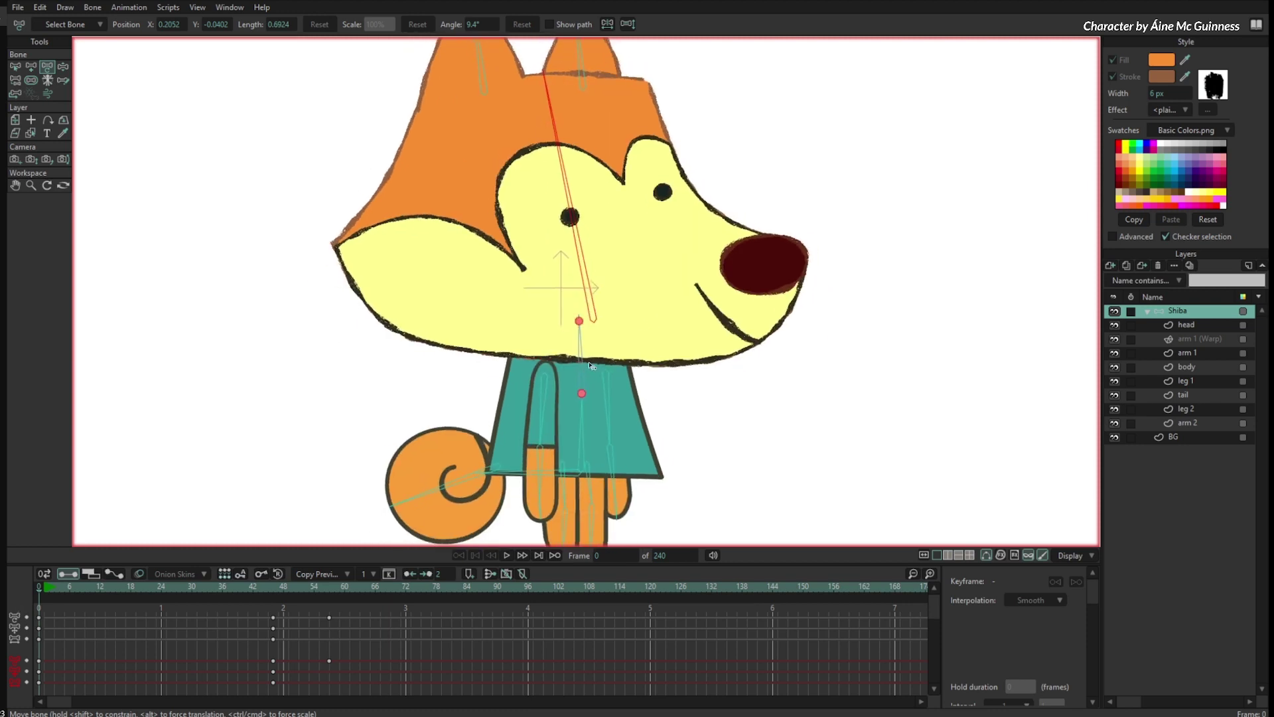
{"action": "left_click", "coordinate": [1195, 353]}
{"action": "scroll", "coordinate": [719, 435], "scroll_direction": "up", "scroll_amount": 2}
{"action": "key", "text": "q"}
{"action": "left_click", "coordinate": [527, 387]}
{"action": "left_click", "coordinate": [518, 425], "text": "shift"}
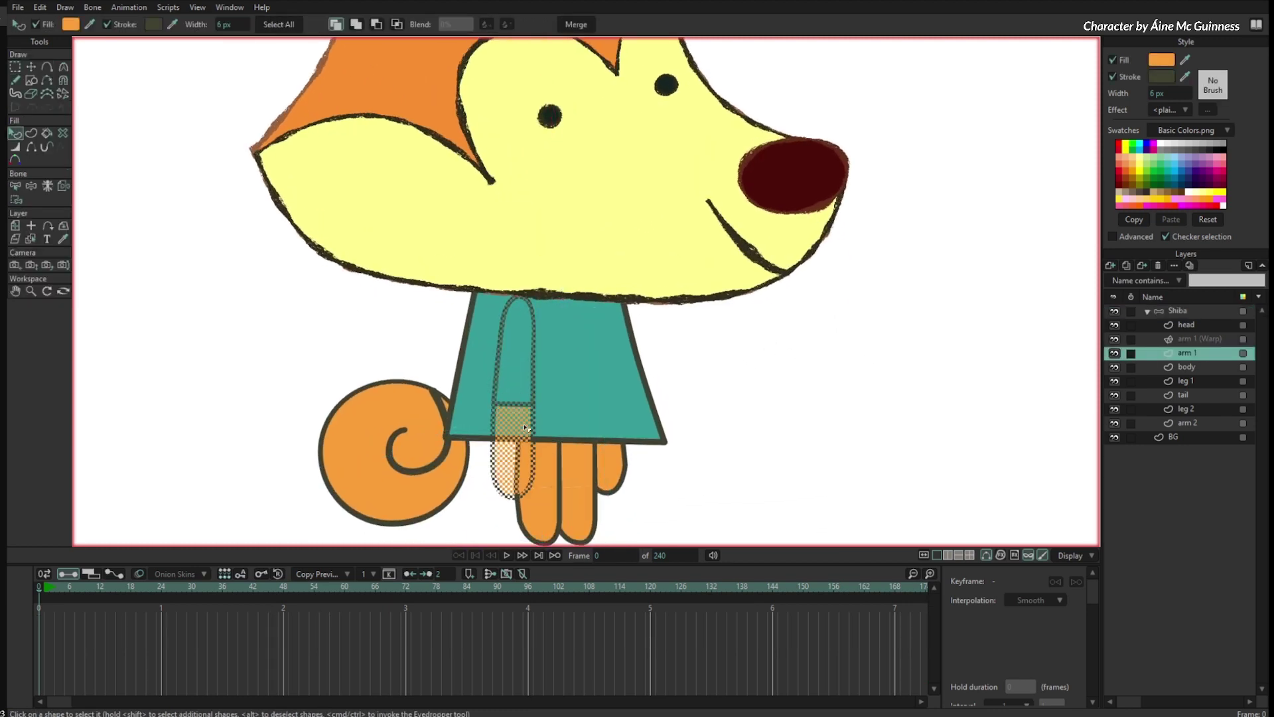
- Apply the MC-Chunky brush to the arm outlines with size variation amplitude 85%, size variation scale 13% and line boil enabled
{"action": "left_click", "coordinate": [1214, 87]}
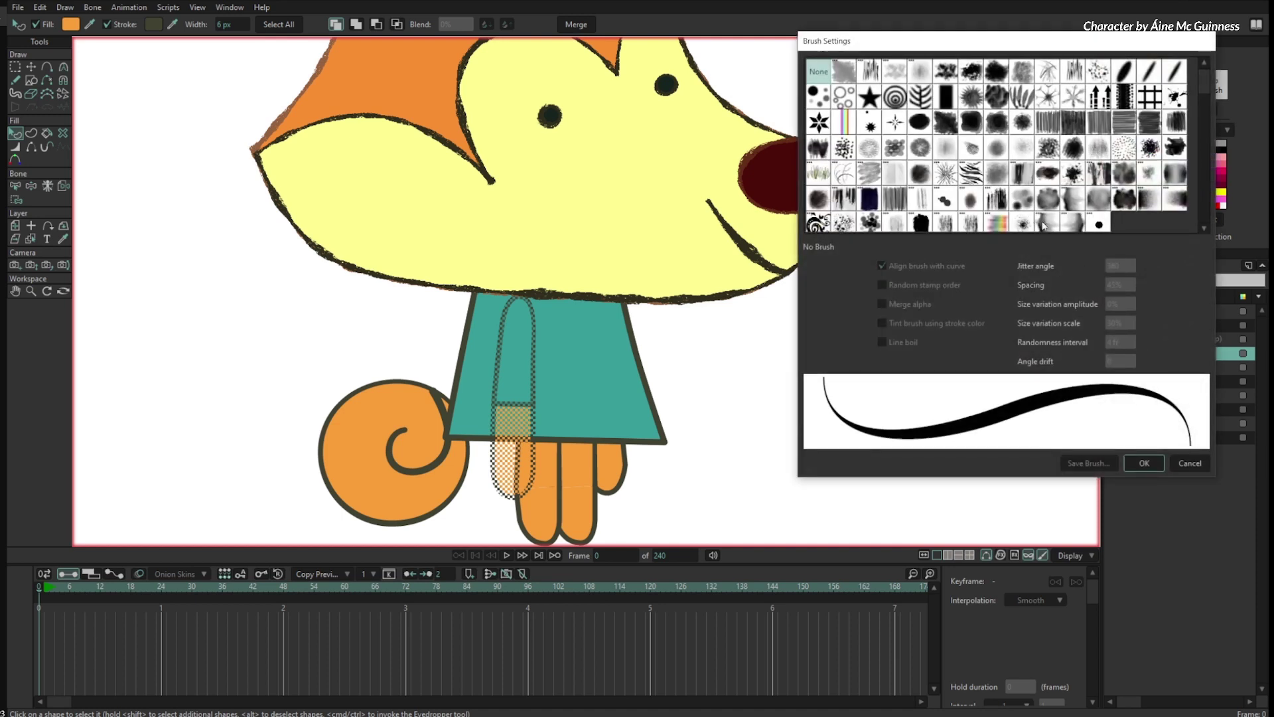
{"action": "left_click", "coordinate": [921, 225]}
{"action": "left_click_drag", "start_coordinate": [1117, 303], "coordinate": [1215, 308]}
{"action": "left_click_drag", "start_coordinate": [1119, 324], "coordinate": [1012, 336]}
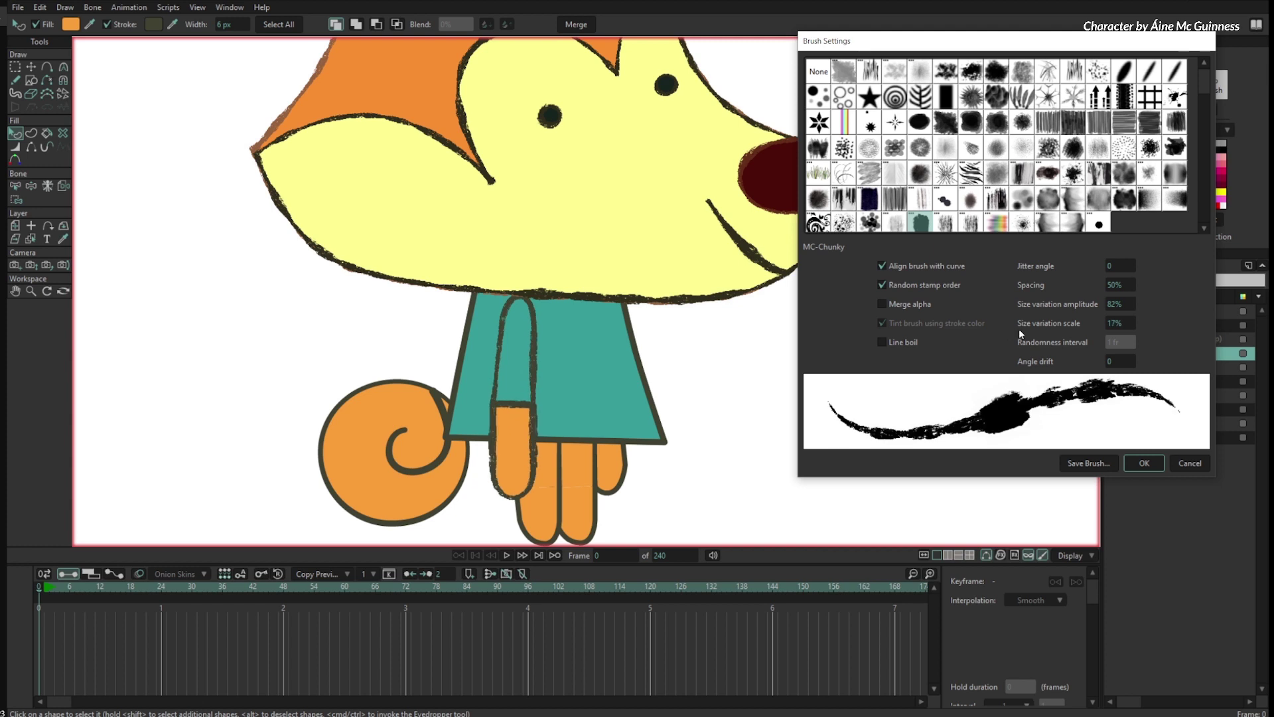
{"action": "left_click_drag", "start_coordinate": [1132, 303], "coordinate": [1142, 304]}
{"action": "left_click_drag", "start_coordinate": [1124, 322], "coordinate": [1108, 320]}
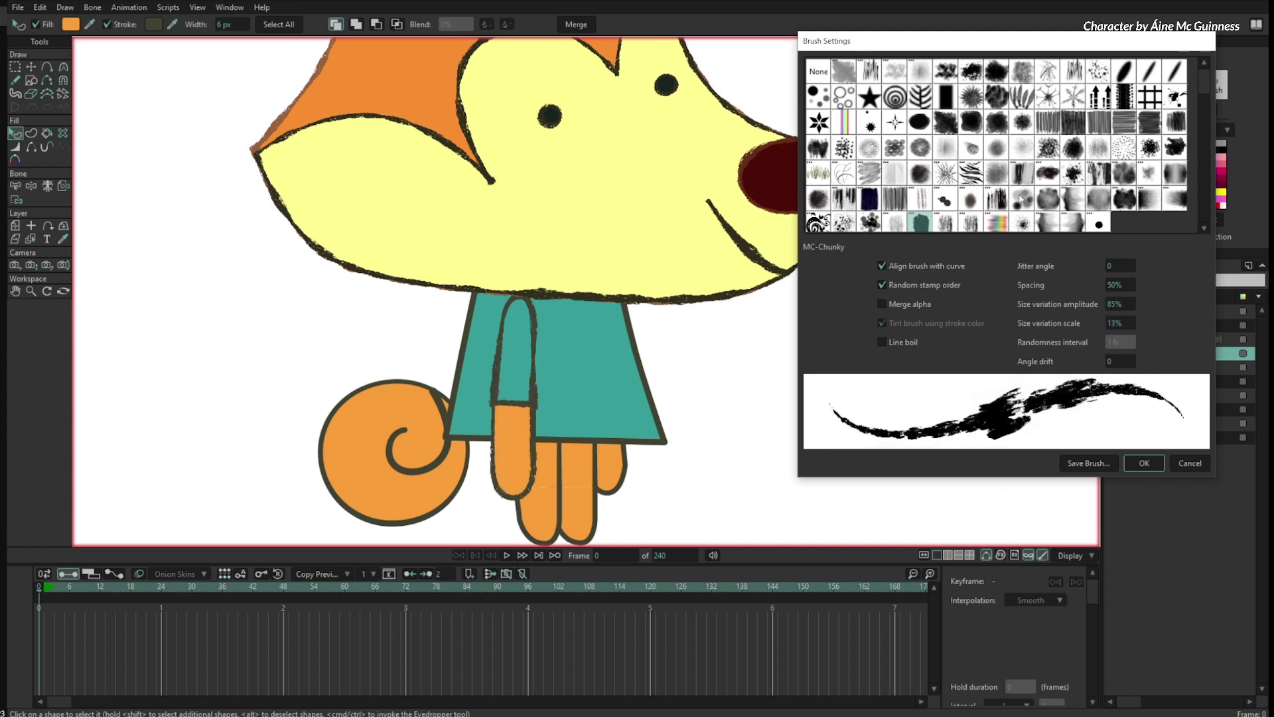
{"action": "left_click", "coordinate": [882, 342]}
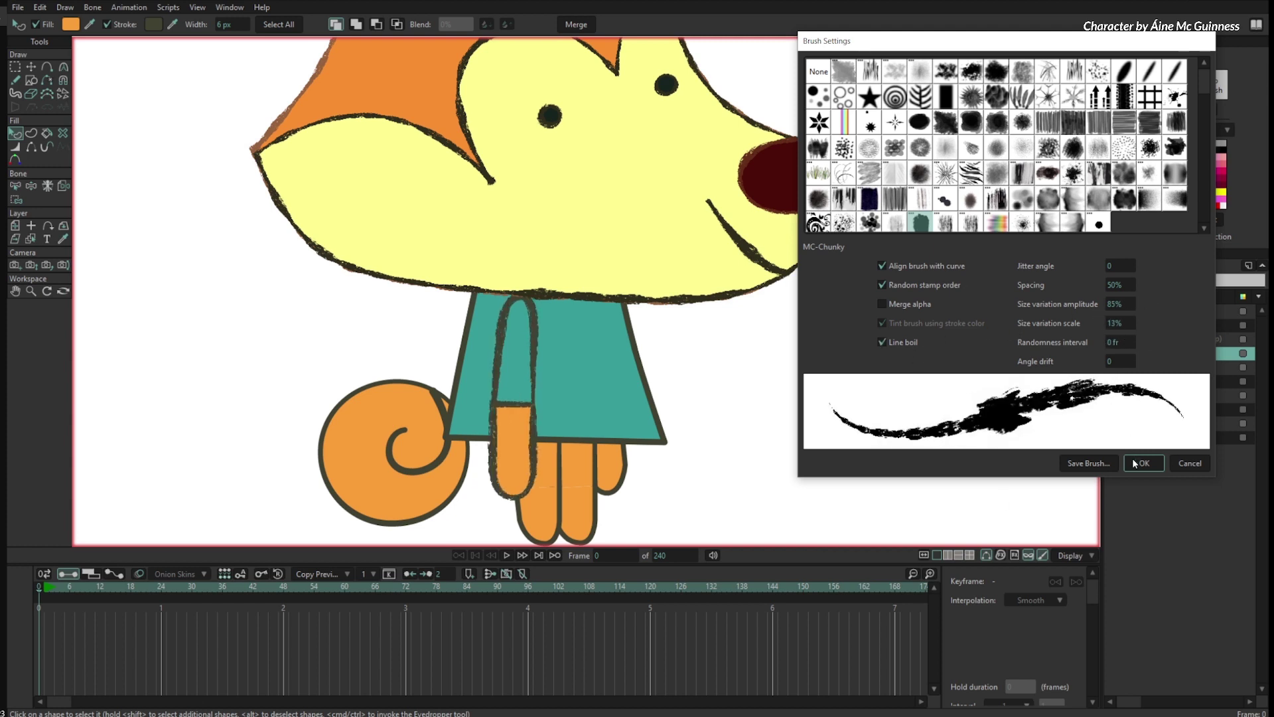
{"action": "left_click", "coordinate": [1139, 464]}
- Select the Shiba bone layer and add a keyframe for its bones at frame 75
{"action": "left_click", "coordinate": [1168, 312]}
{"action": "left_click_drag", "start_coordinate": [188, 581], "coordinate": [347, 620]}
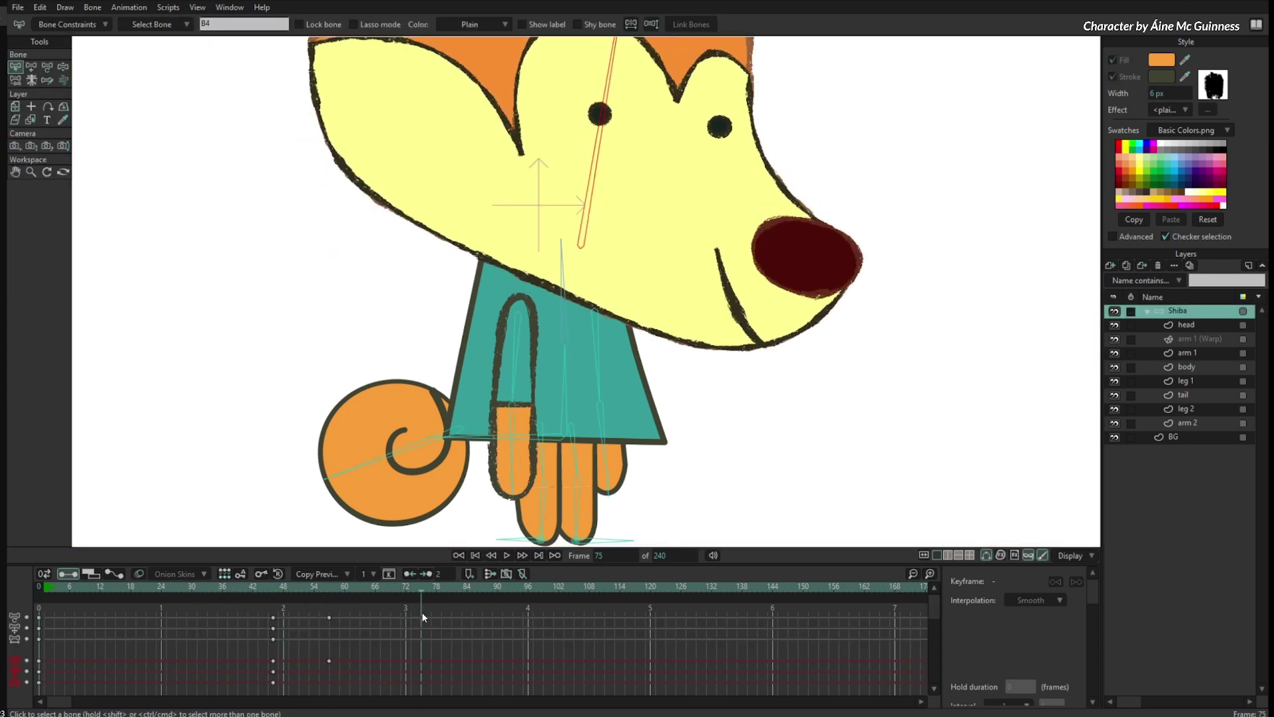
{"action": "left_click", "coordinate": [261, 573]}
- Pull the front arm backward with a bent elbow at frame 84
{"action": "left_click_drag", "start_coordinate": [445, 594], "coordinate": [467, 594]}
{"action": "key", "text": "t"}
{"action": "left_click_drag", "start_coordinate": [521, 362], "coordinate": [469, 375]}
- Add a keyframe for the Shiba's bones at frame 109
{"action": "left_click_drag", "start_coordinate": [393, 588], "coordinate": [608, 612]}
{"action": "left_click", "coordinate": [555, 438]}
{"action": "left_click", "coordinate": [580, 539]}
{"action": "left_click", "coordinate": [595, 586]}
{"action": "left_click", "coordinate": [261, 573]}
- Shift the hip bone at frame 117 and again at frame 122 to animate the body and legs
{"action": "left_click_drag", "start_coordinate": [629, 588], "coordinate": [636, 587]}
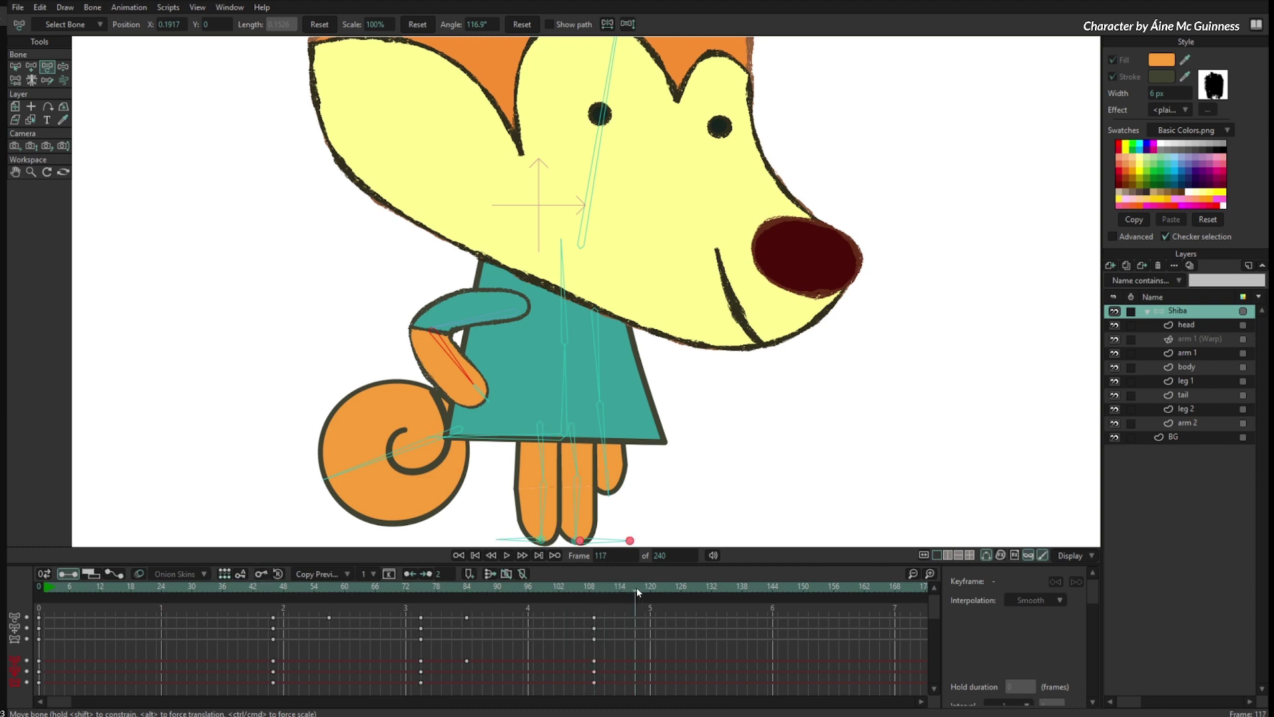
{"action": "mouse_move", "coordinate": [554, 438]}
{"action": "left_mouse_down"}
{"action": "mouse_move", "coordinate": [550, 461]}
{"action": "mouse_move", "coordinate": [531, 442]}
{"action": "left_mouse_up"}
{"action": "left_click", "coordinate": [659, 588]}
{"action": "scroll", "coordinate": [757, 332], "scroll_direction": "down", "scroll_amount": 2}
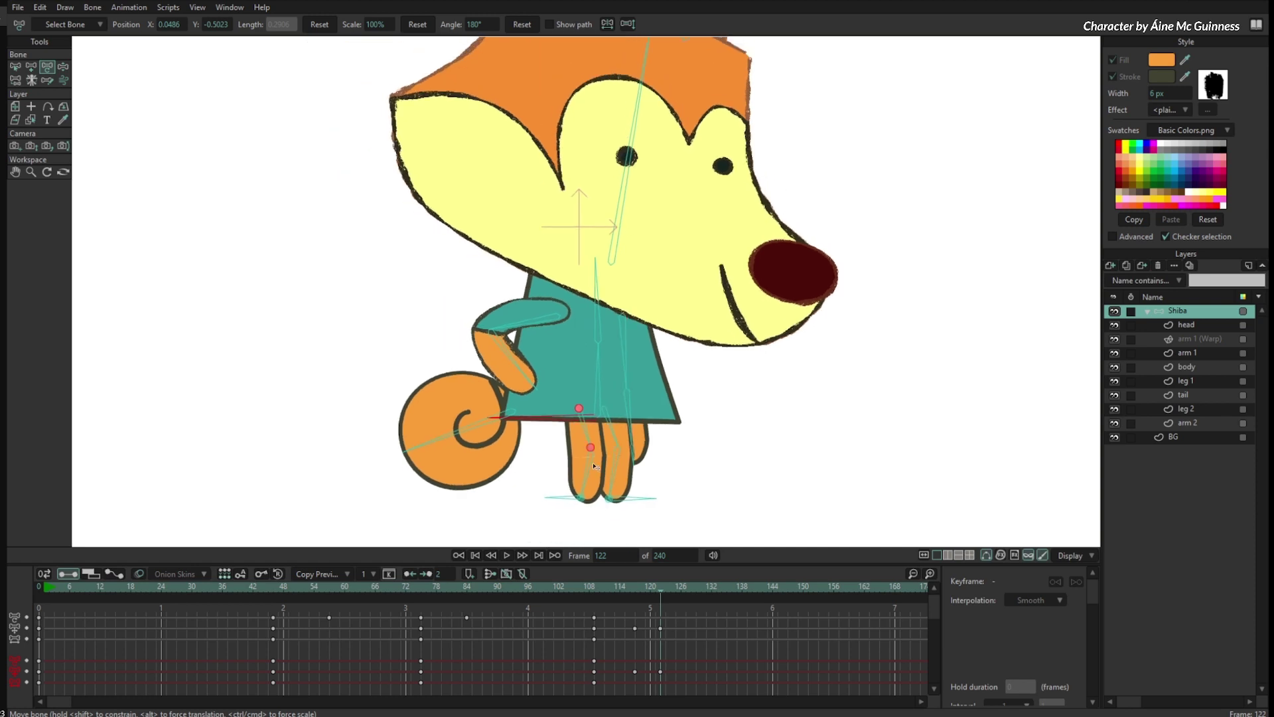
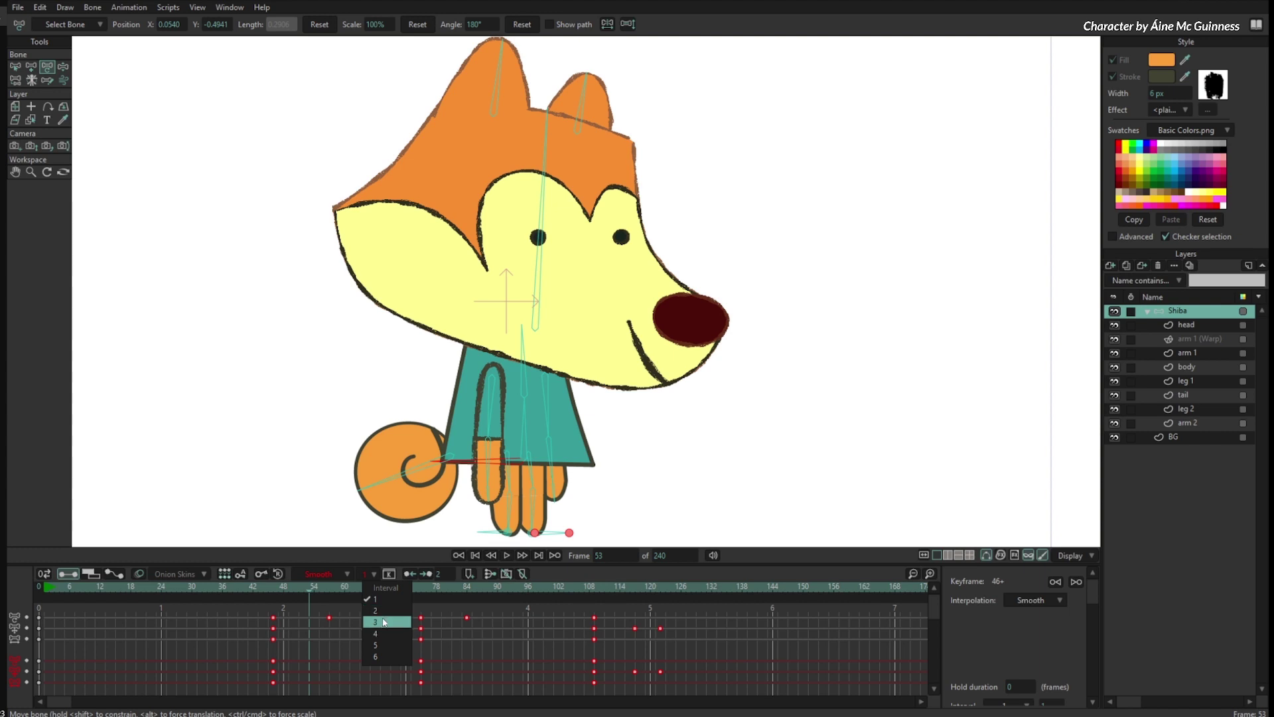
- Set the interval of all the selected bone keyframes to 3
{"action": "left_click", "coordinate": [385, 622]}
{"action": "left_click", "coordinate": [378, 636]}
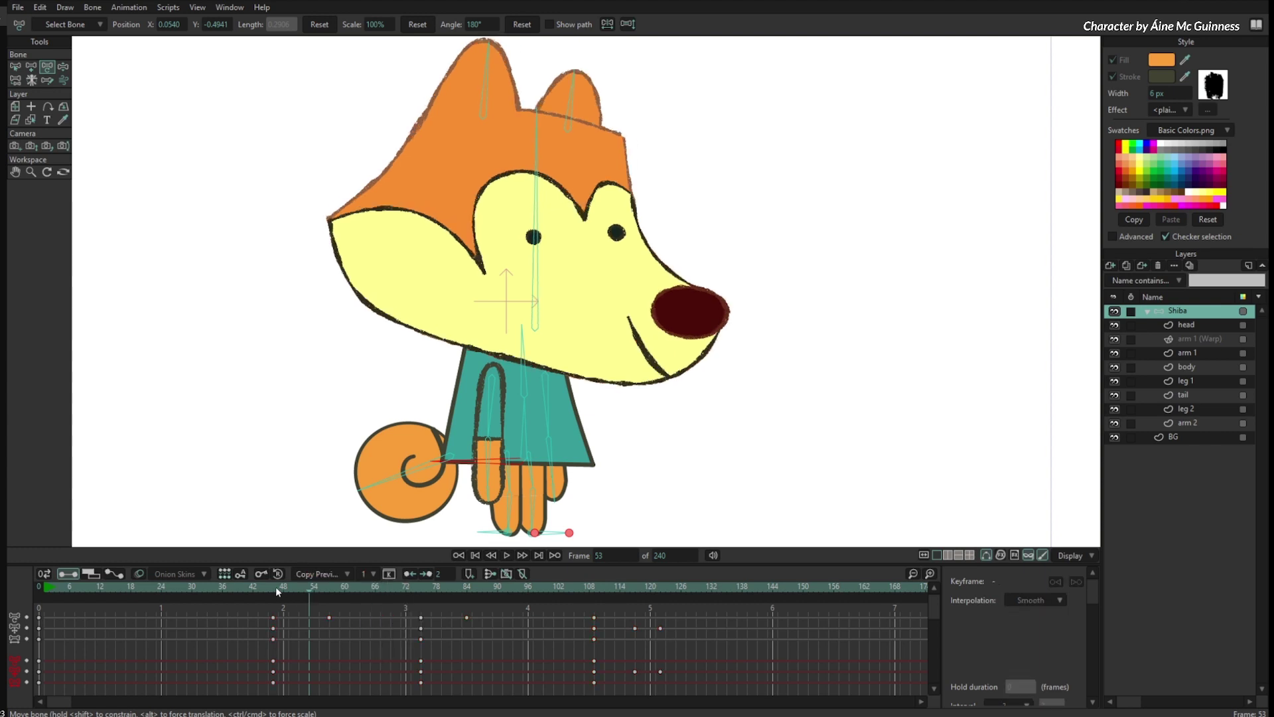
- Step through frames 47 to 56 and play the animation from frame 44 to examine the stepped motion and outlines
{"action": "left_click", "coordinate": [274, 586]}
{"action": "scroll", "coordinate": [661, 385], "scroll_direction": "up", "scroll_amount": 5}
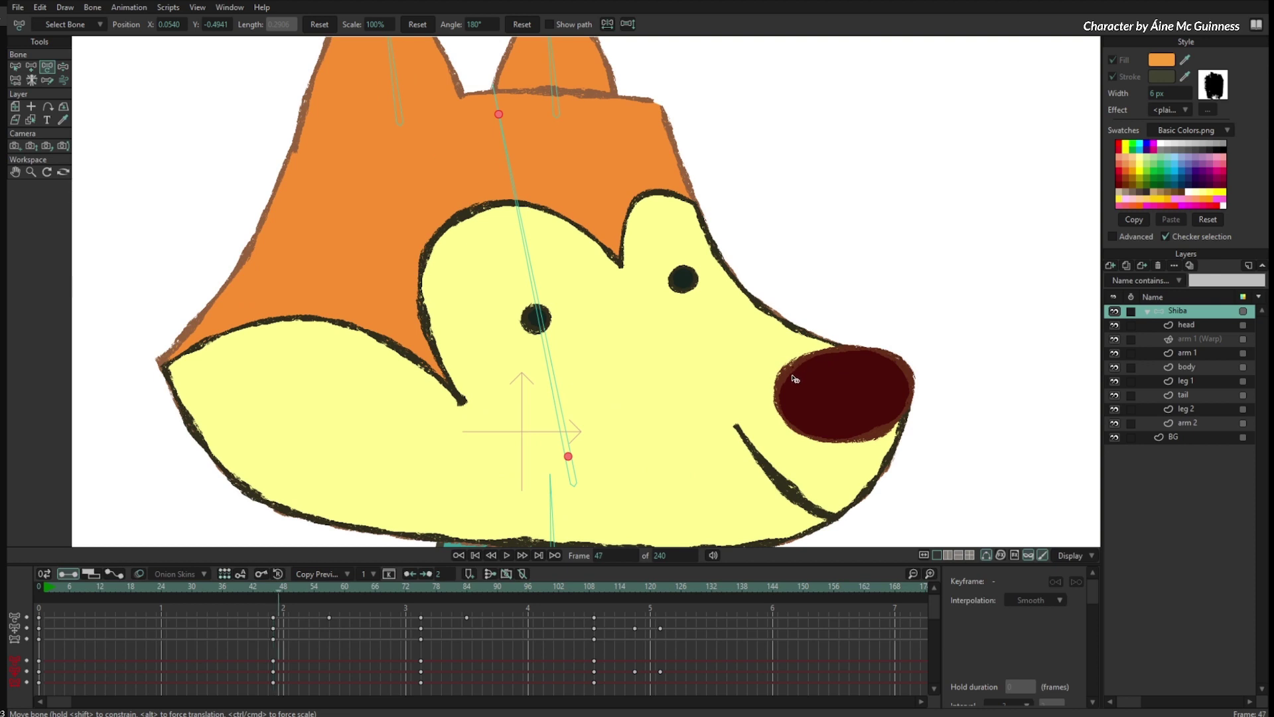
{"action": "key", "text": "Right"}
{"action": "key", "text": "Right"}
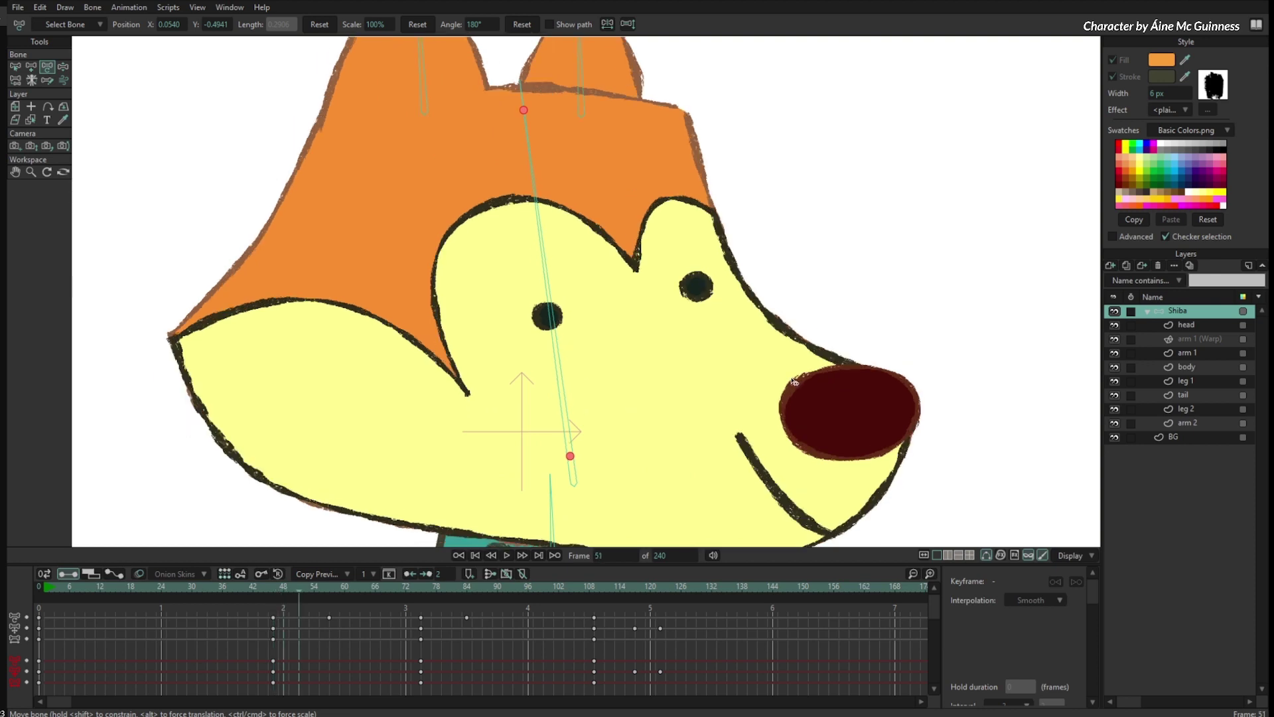
{"action": "key", "text": "period"}
{"action": "key", "text": "period"}
{"action": "key", "text": "period"}
{"action": "key", "text": "period"}
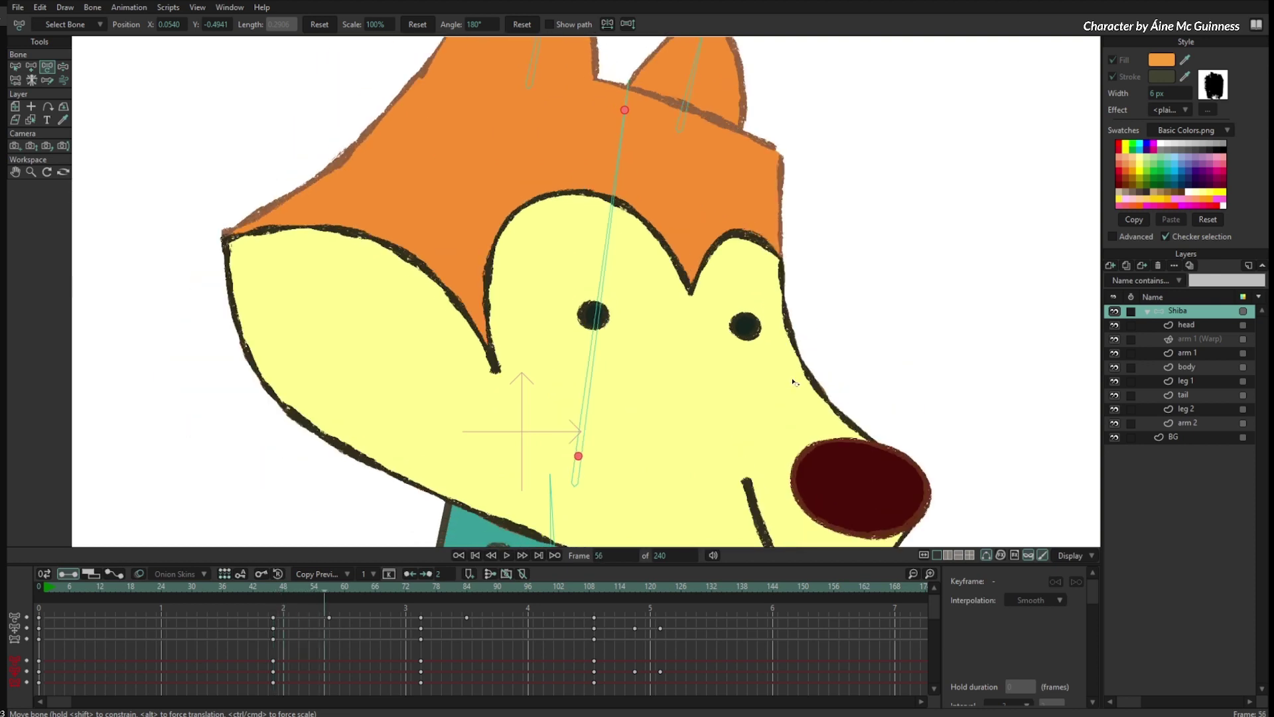
{"action": "left_click", "coordinate": [265, 591]}
{"action": "scroll", "coordinate": [518, 399], "scroll_direction": "down", "scroll_amount": 5}
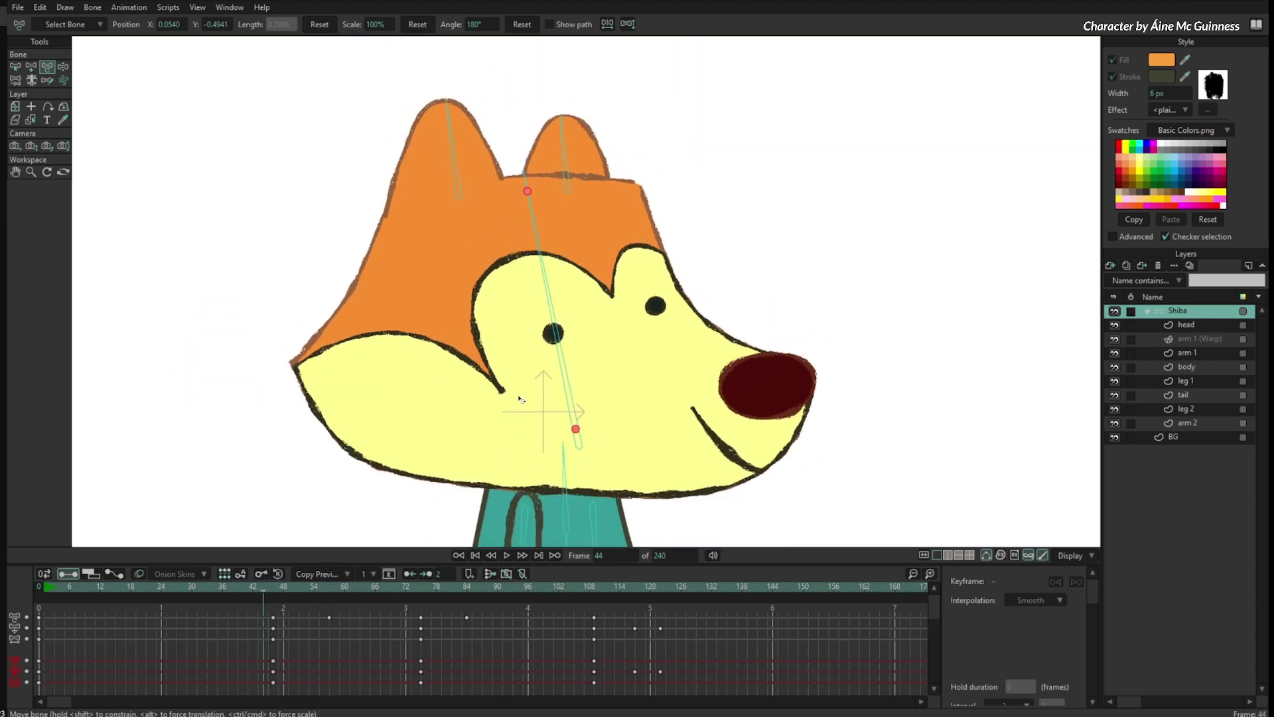
{"action": "key", "text": "space"}
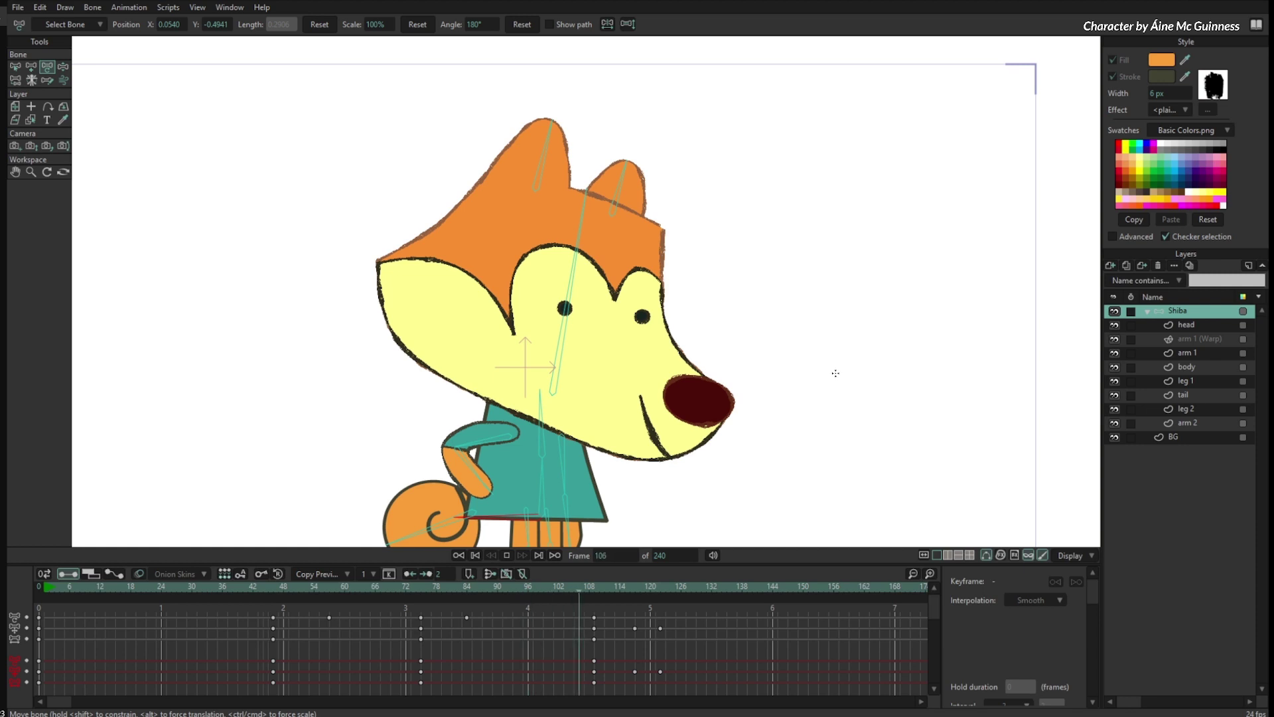
{"action": "key", "text": "space"}
- Go to frame 53 and select the head bone
{"action": "left_click_drag", "start_coordinate": [278, 588], "coordinate": [309, 642]}
{"action": "key", "text": "b"}
{"action": "left_click", "coordinate": [575, 326]}
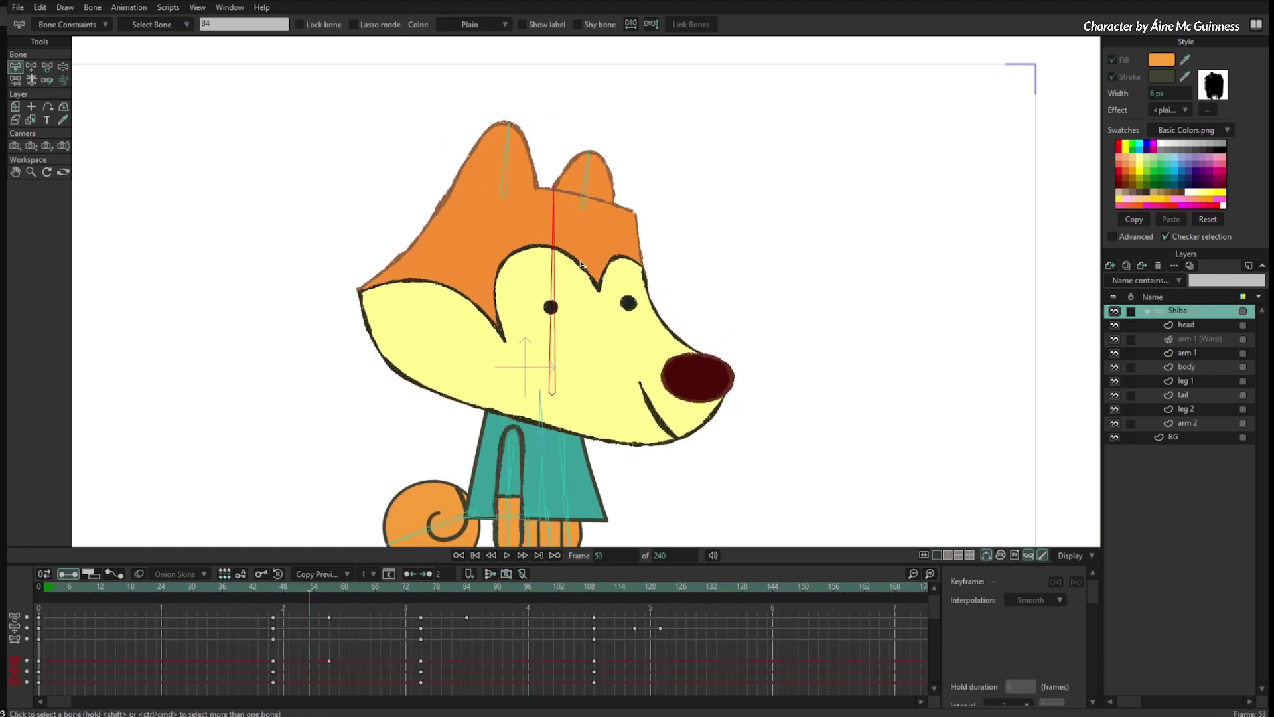
{"action": "left_click_drag", "start_coordinate": [685, 383], "coordinate": [673, 358]}
{"action": "scroll", "coordinate": [672, 357], "scroll_direction": "up", "scroll_amount": 3}
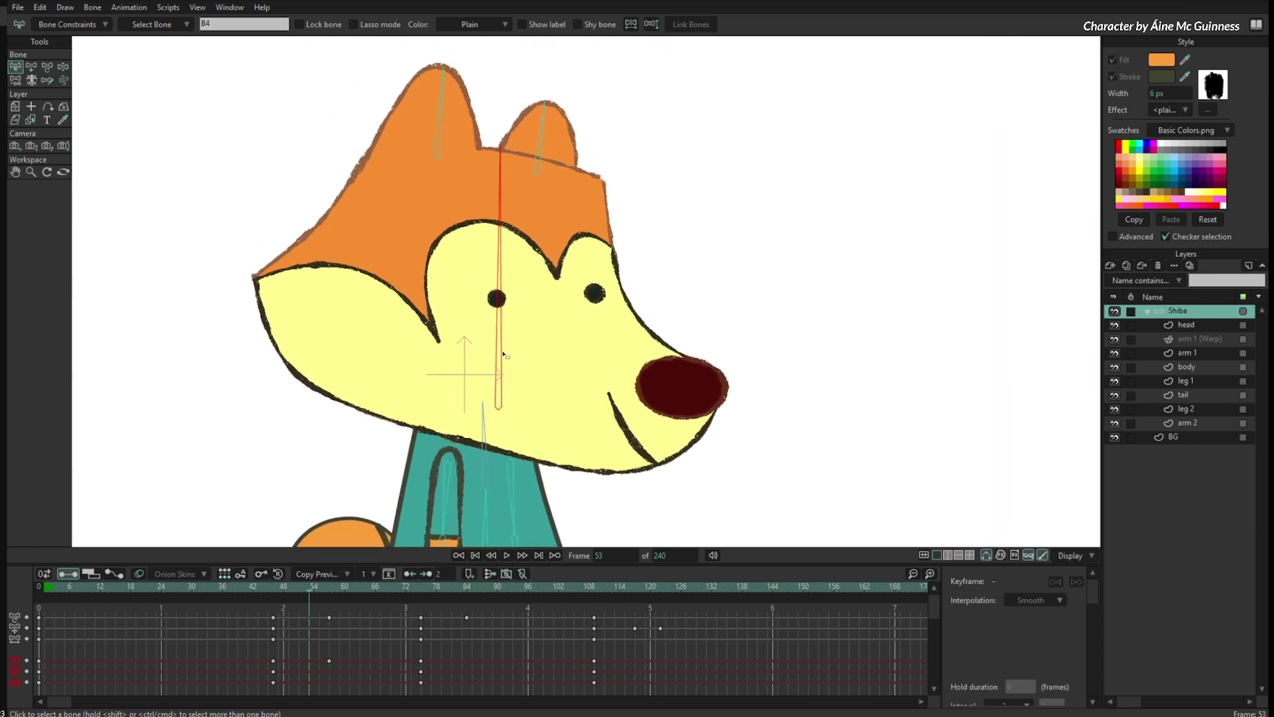
{"action": "left_click_drag", "start_coordinate": [531, 362], "coordinate": [525, 390]}
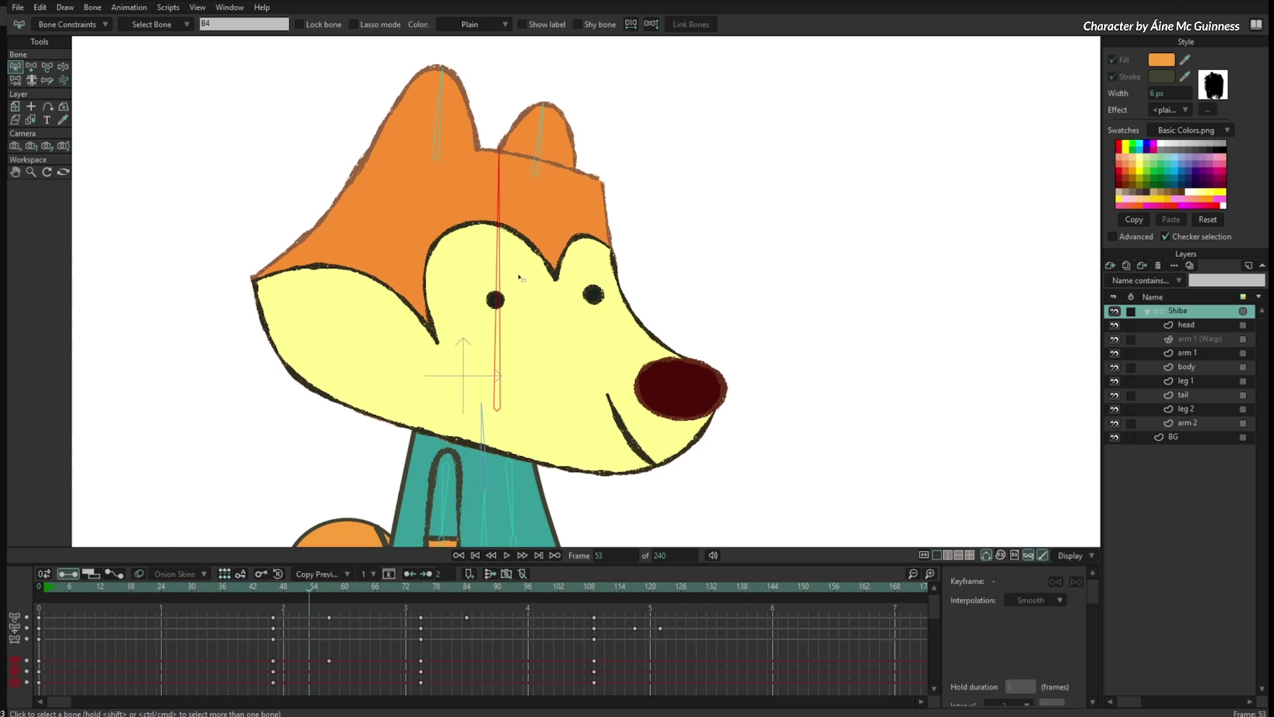
- Show the head bone's angle curve in the motion graph and enlarge the timeline to examine its steps
{"action": "left_click", "coordinate": [112, 574]}
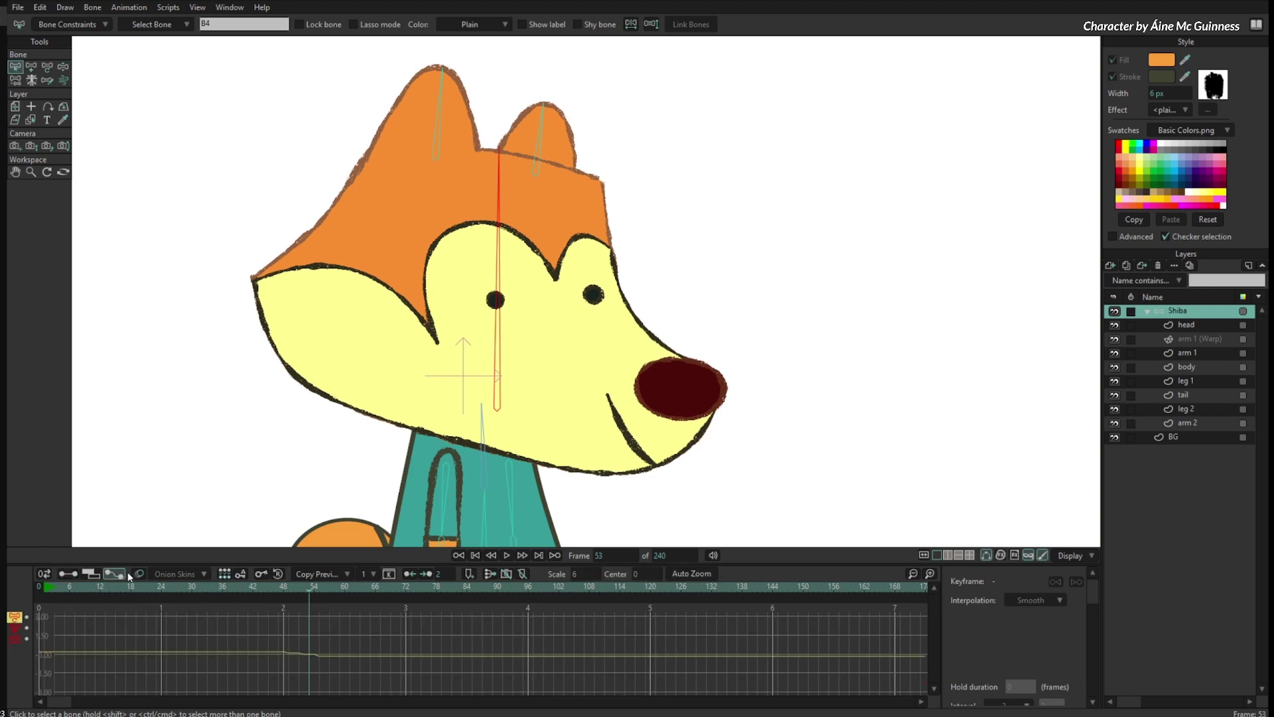
{"action": "left_click", "coordinate": [16, 629]}
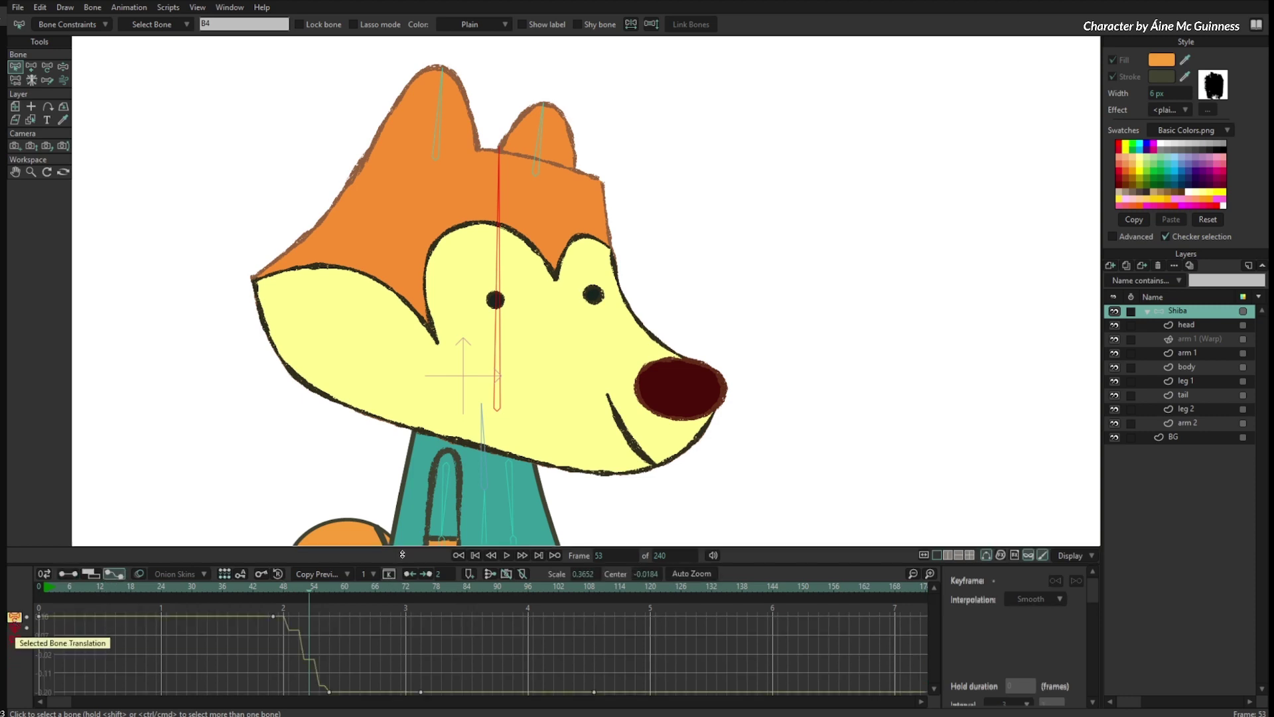
{"action": "left_click_drag", "start_coordinate": [405, 563], "coordinate": [412, 436]}
{"action": "left_click_drag", "start_coordinate": [283, 466], "coordinate": [301, 543]}
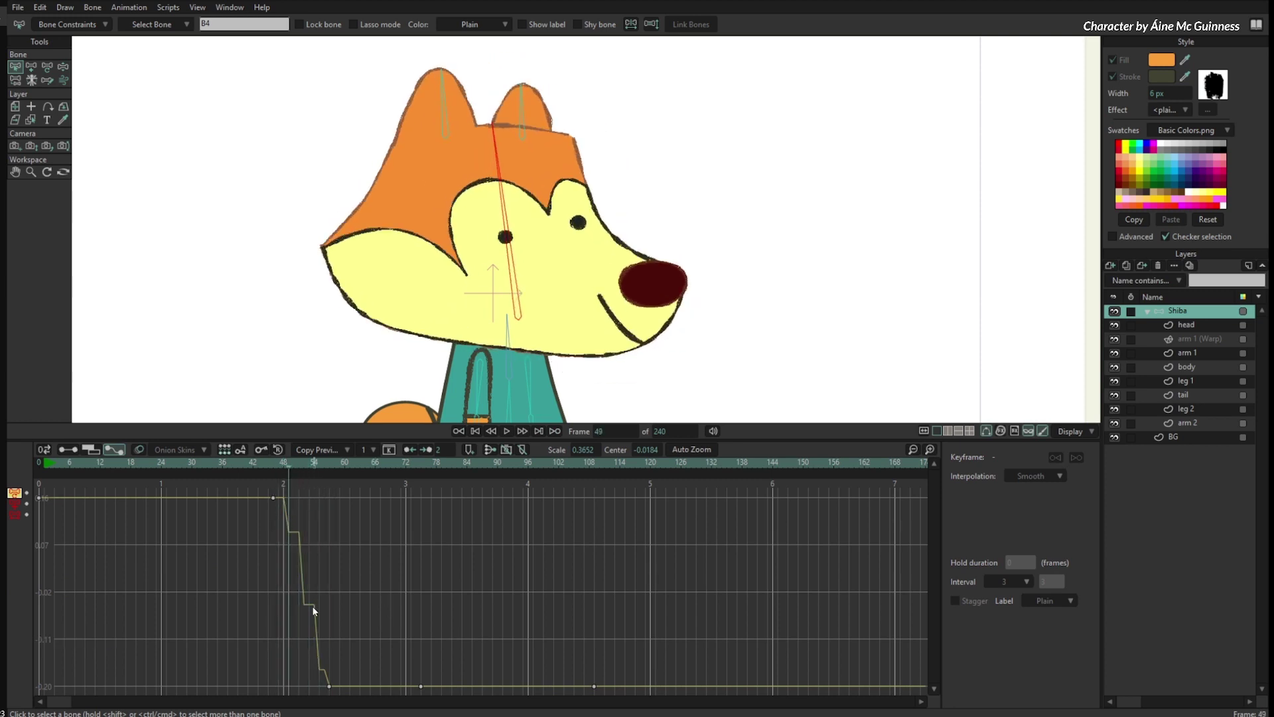
- Compare several intervals, including 6, on the head bone's angle keyframe at frame 46, and set its interval to 2
{"action": "left_click", "coordinate": [275, 465]}
{"action": "left_click_drag", "start_coordinate": [263, 490], "coordinate": [292, 544]}
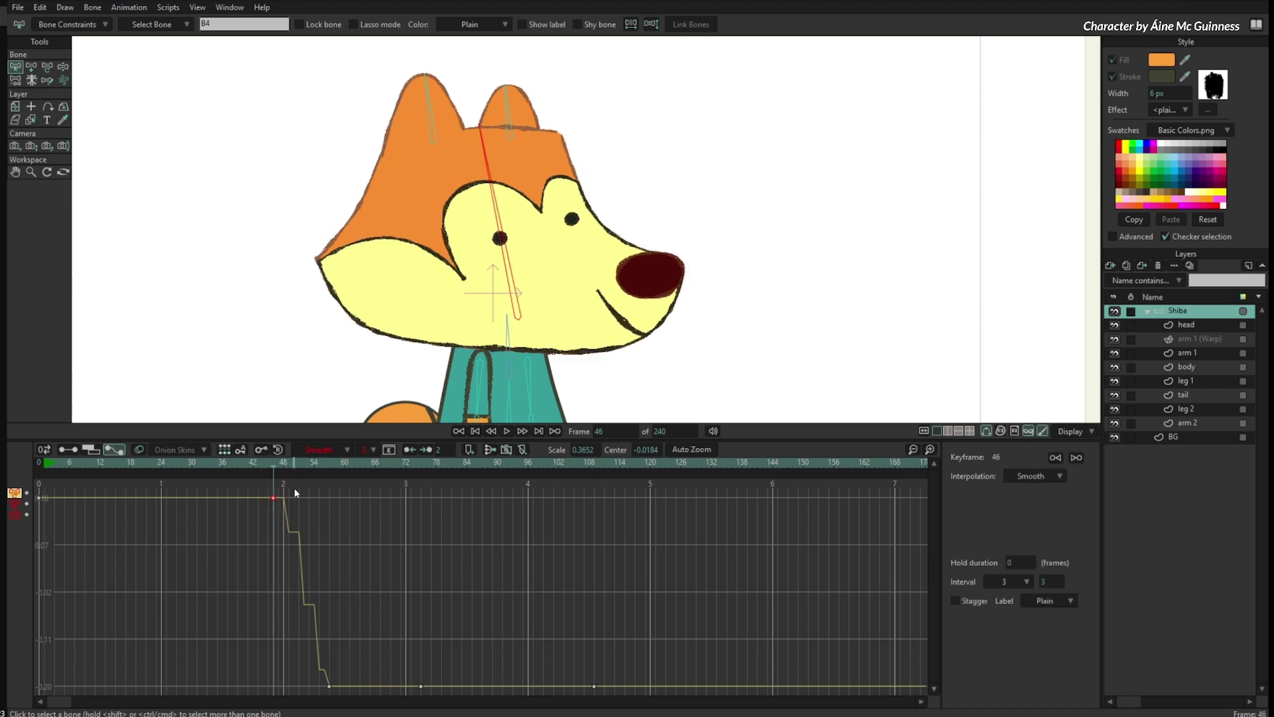
{"action": "left_click", "coordinate": [370, 448]}
{"action": "left_click", "coordinate": [380, 485]}
{"action": "left_click", "coordinate": [370, 449]}
{"action": "left_click", "coordinate": [376, 477]}
{"action": "left_click_drag", "start_coordinate": [275, 467], "coordinate": [288, 502]}
{"action": "left_click", "coordinate": [371, 451]}
{"action": "left_click", "coordinate": [373, 532]}
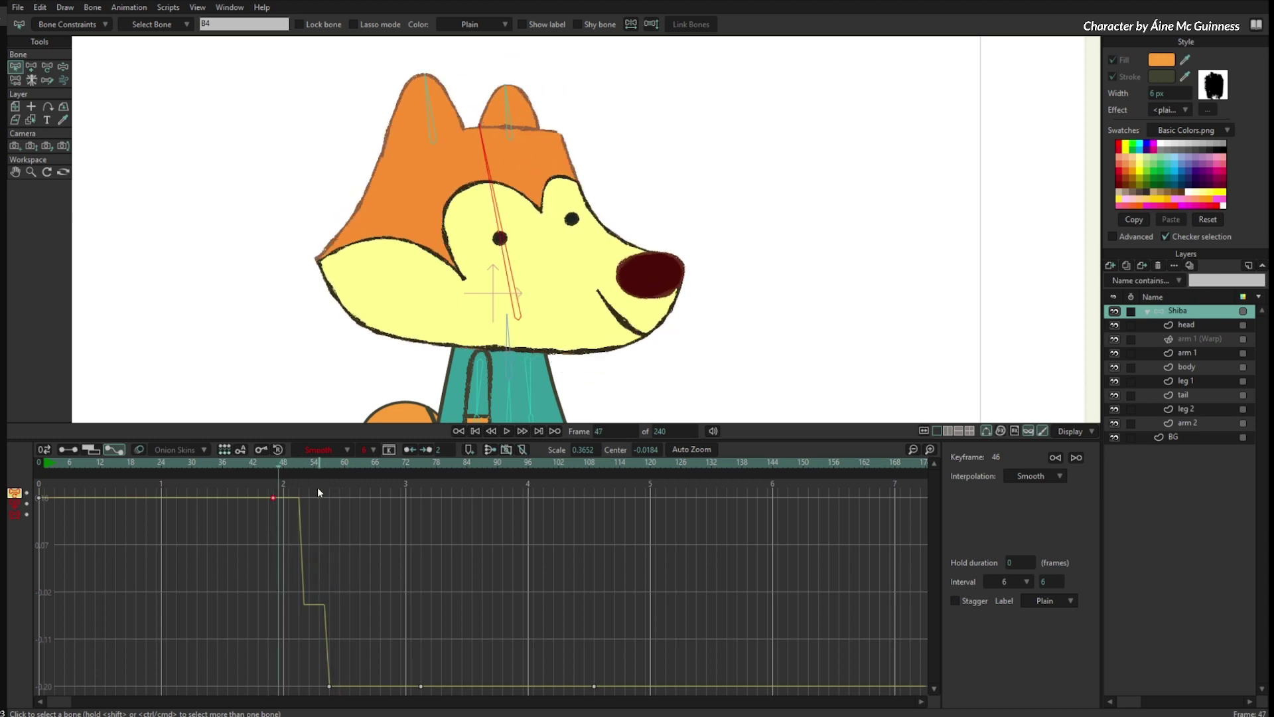
{"action": "left_click", "coordinate": [369, 450]}
{"action": "left_click", "coordinate": [369, 486]}
{"action": "left_click", "coordinate": [309, 489]}
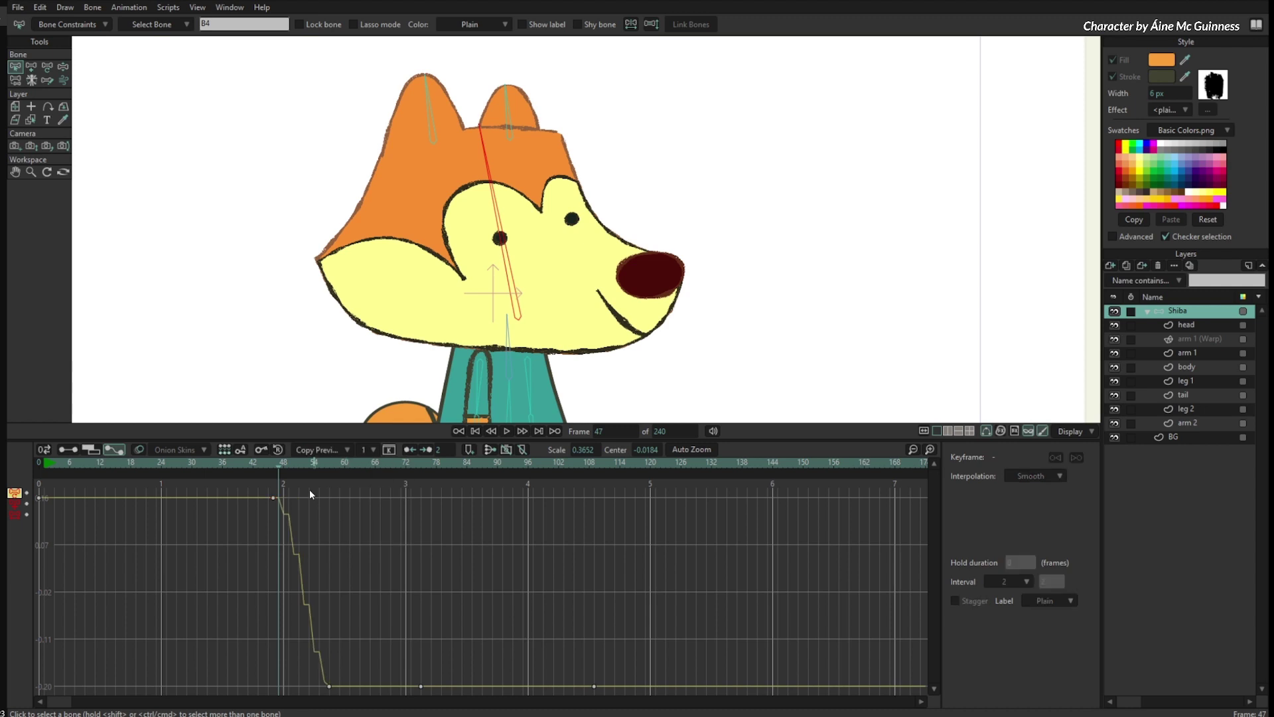
- Switch the timeline back to the keyframe channels and go to frame 141
{"action": "left_click_drag", "start_coordinate": [282, 463], "coordinate": [757, 535]}
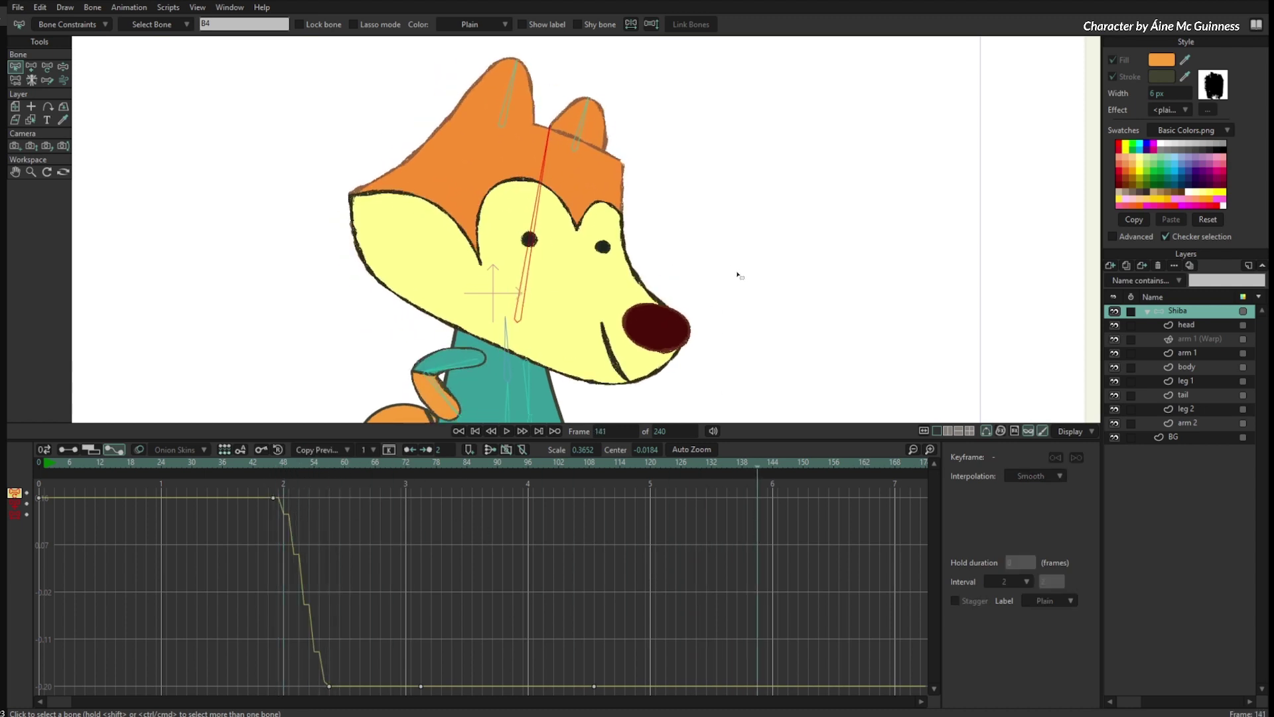
{"action": "left_click_drag", "start_coordinate": [750, 251], "coordinate": [791, 275]}
{"action": "left_click", "coordinate": [69, 449]}
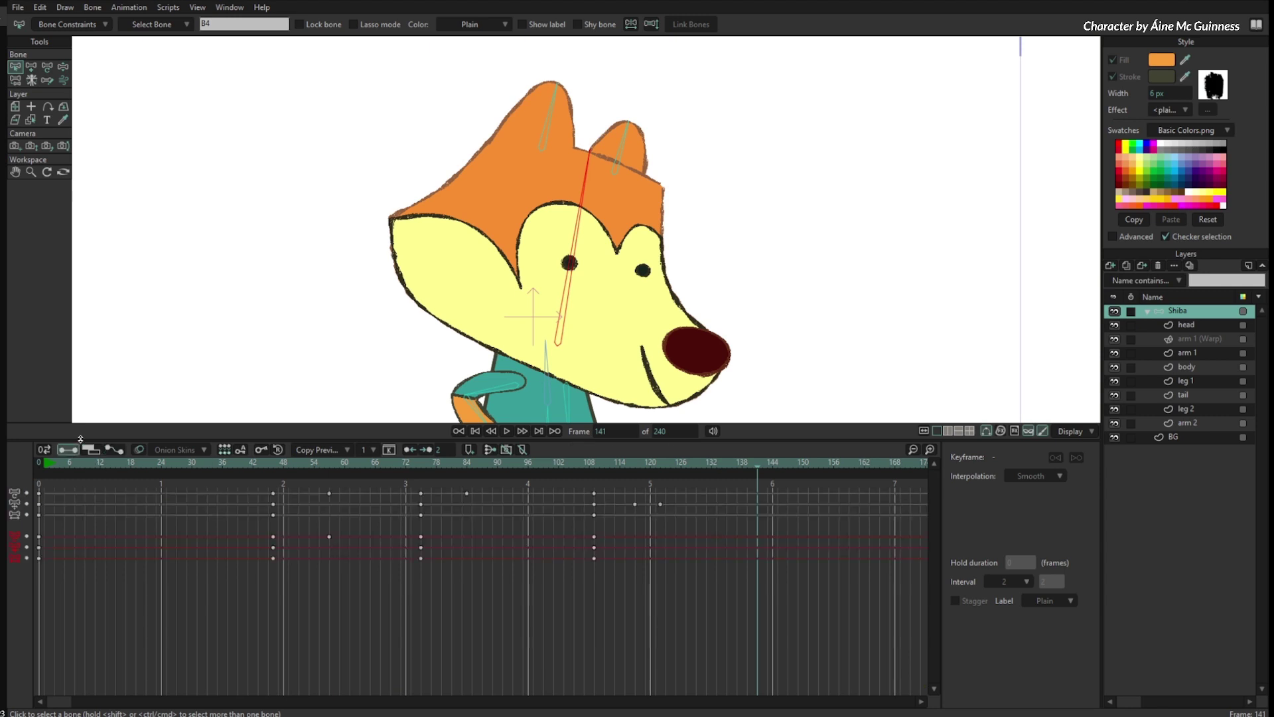
{"action": "left_click", "coordinate": [682, 464]}
{"action": "left_click", "coordinate": [743, 467]}
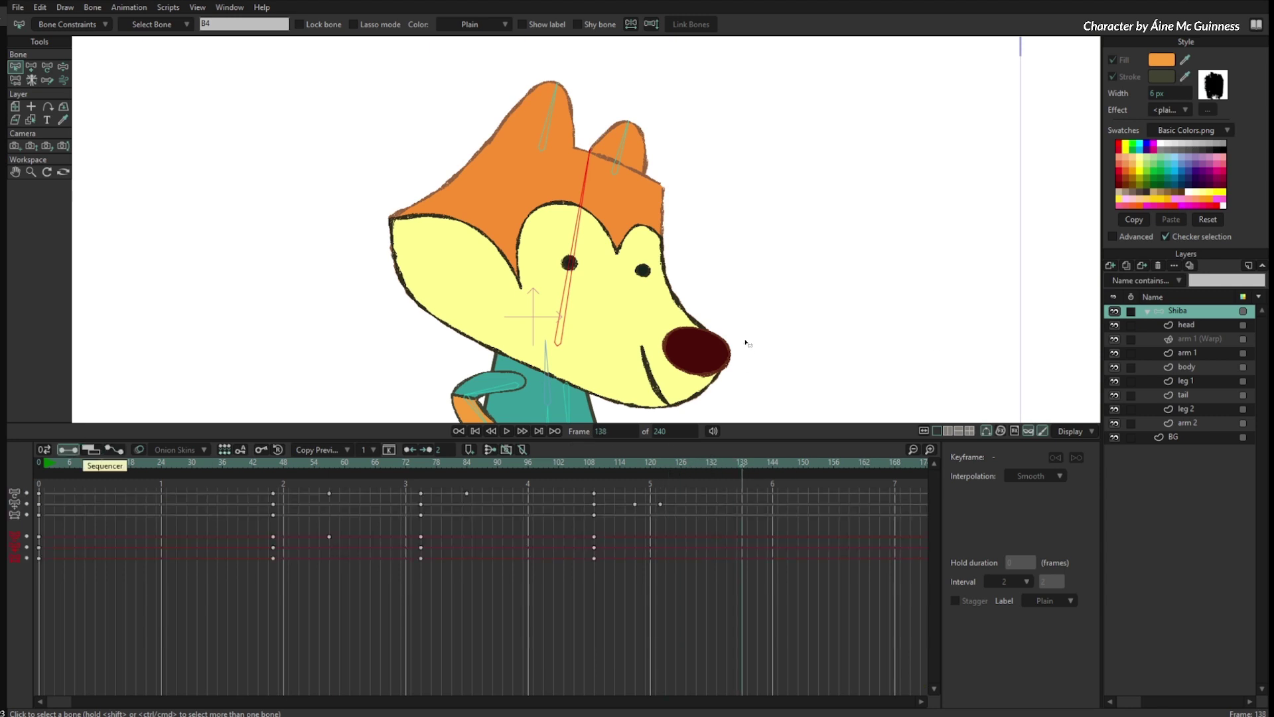
{"action": "left_click_drag", "start_coordinate": [589, 463], "coordinate": [758, 452]}
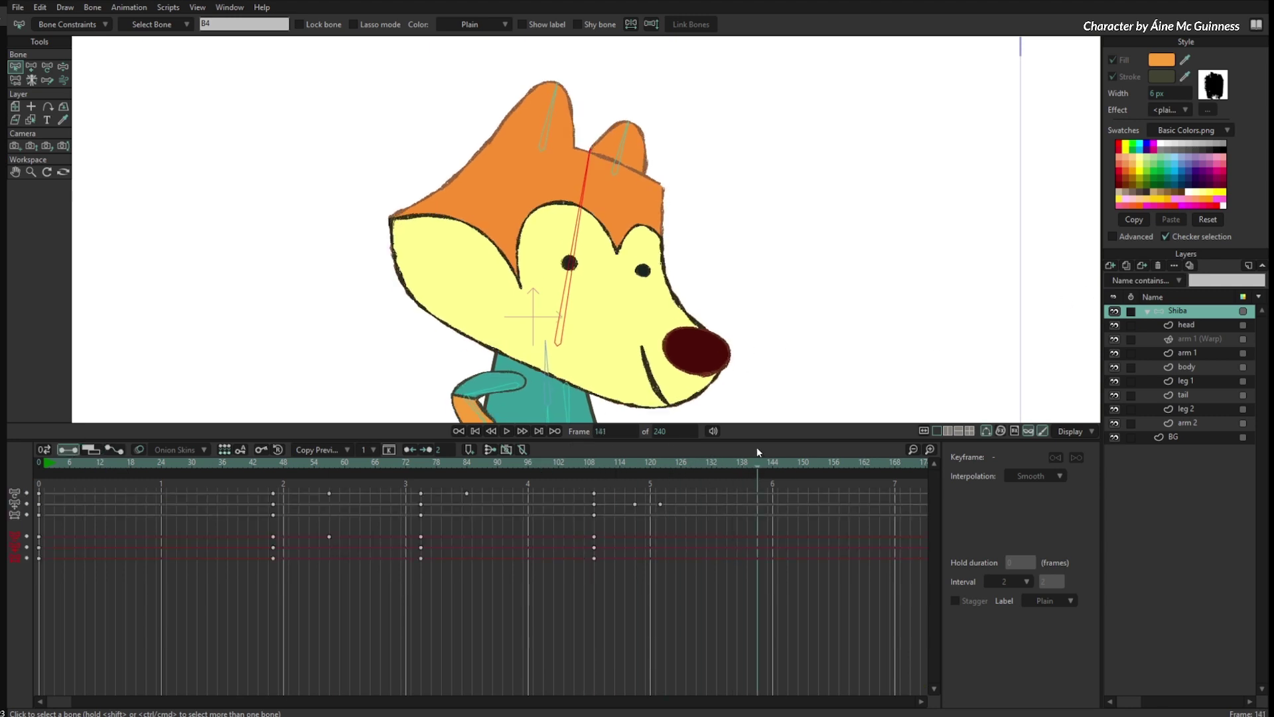
{"action": "scroll", "coordinate": [742, 281], "scroll_direction": "up", "scroll_amount": 2}
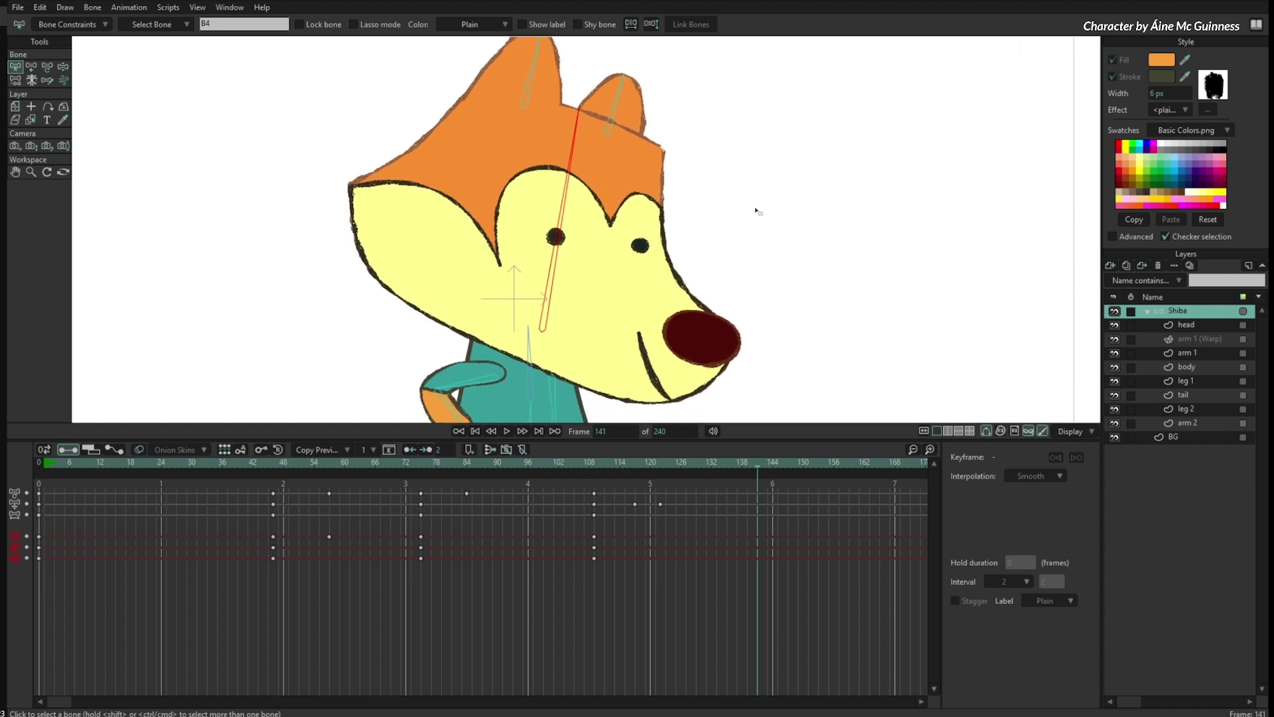
- Select the head layer and add a keyframe for its vector channels at frame 135
{"action": "left_click", "coordinate": [1189, 325]}
{"action": "left_click_drag", "start_coordinate": [738, 465], "coordinate": [722, 522]}
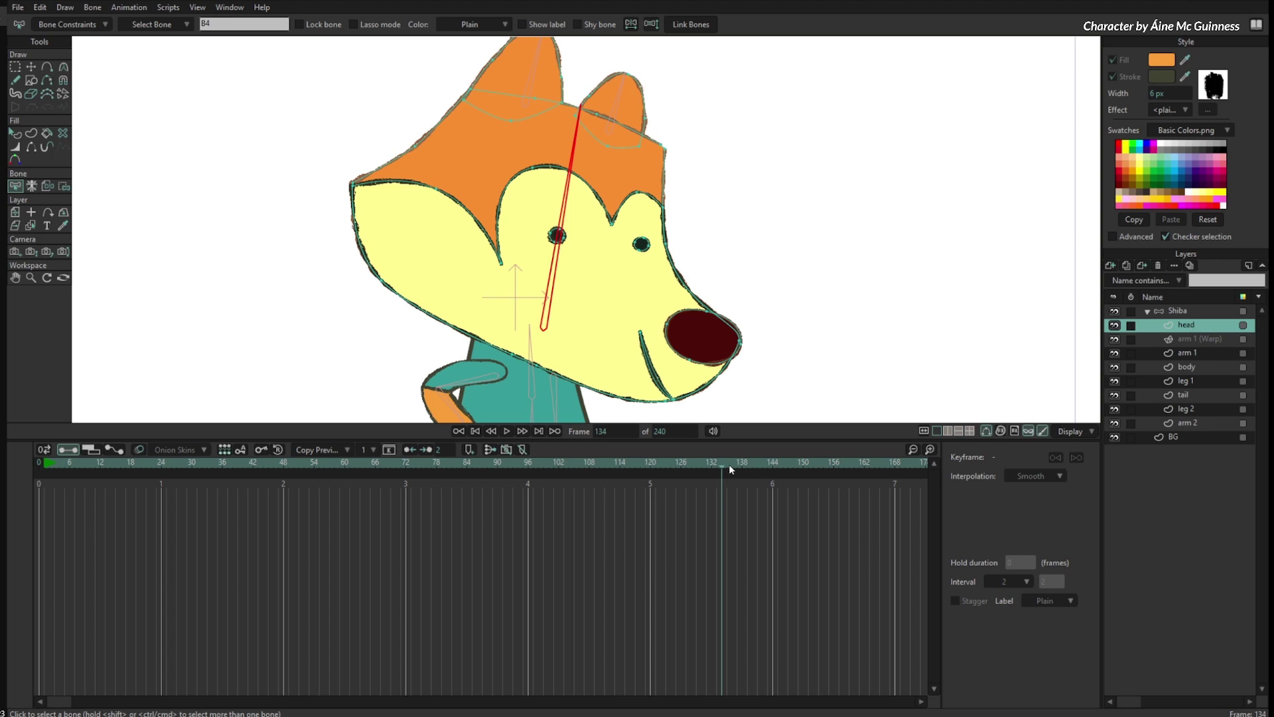
{"action": "left_click_drag", "start_coordinate": [730, 468], "coordinate": [718, 469]}
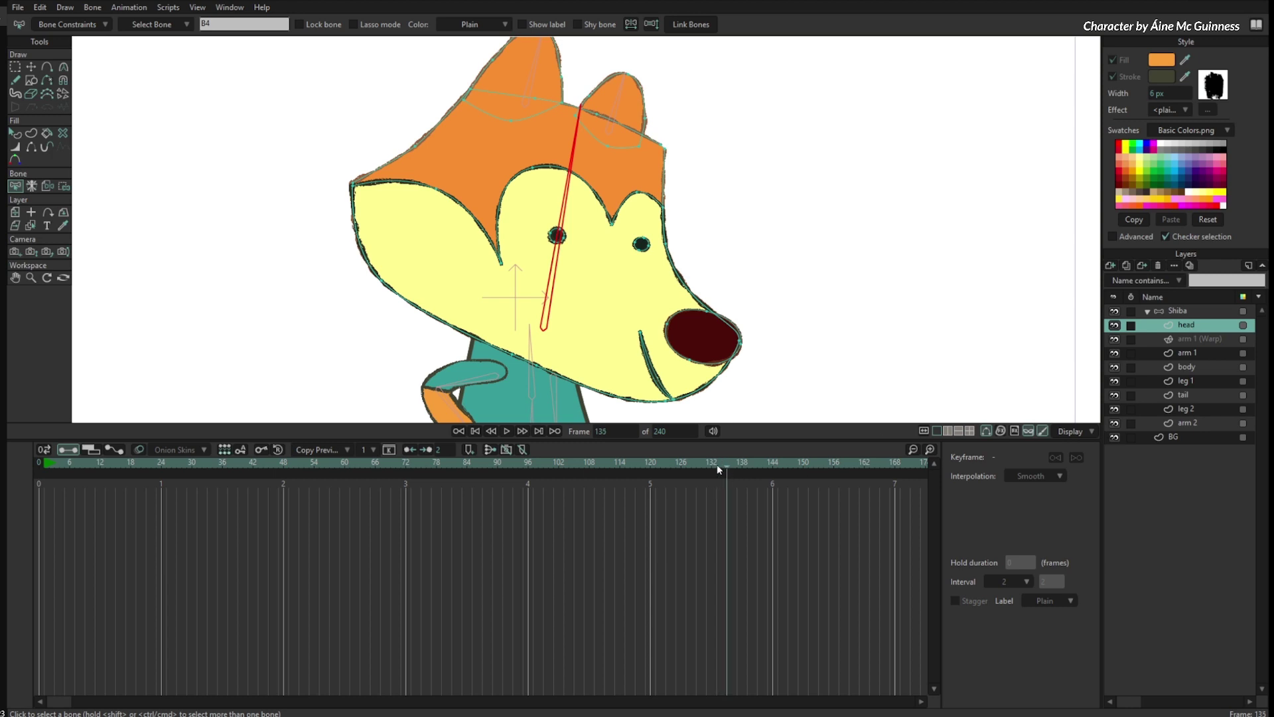
{"action": "left_click", "coordinate": [262, 449]}
{"action": "left_click_drag", "start_coordinate": [784, 525], "coordinate": [523, 539]}
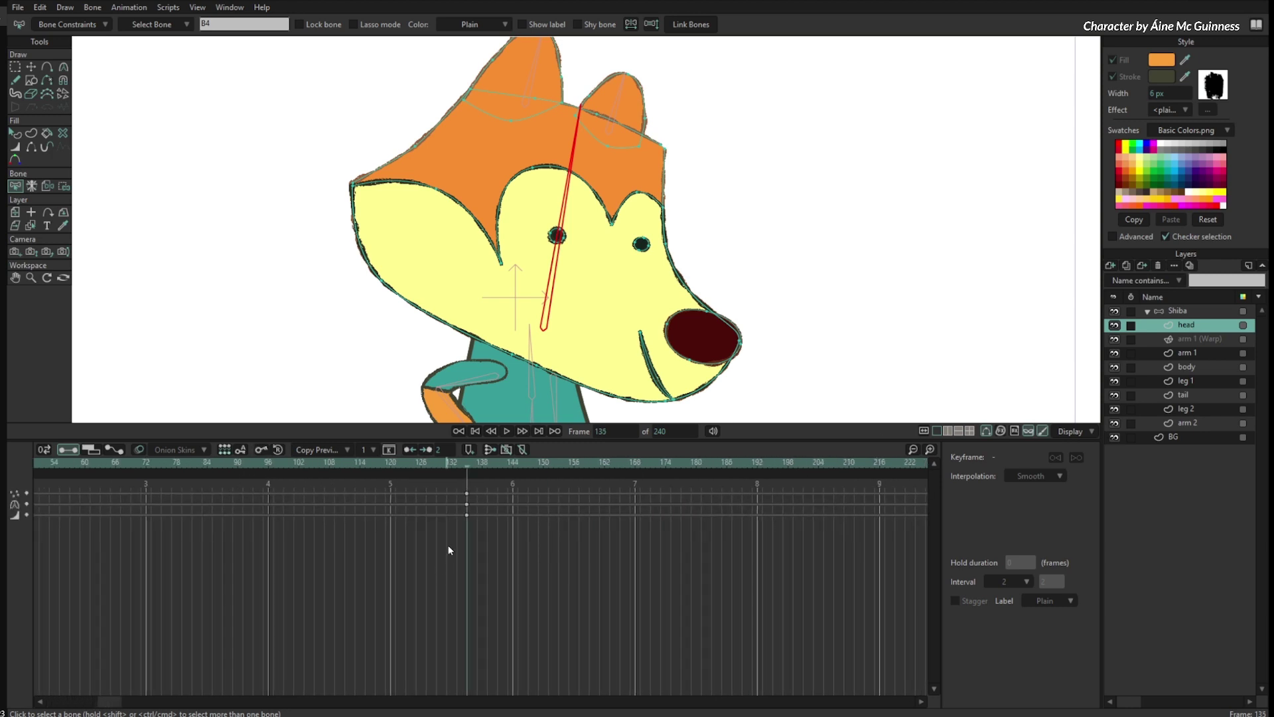
- At frame 145, move the tip of the orange fur marking above the cheek upward on the head layer
{"action": "left_click_drag", "start_coordinate": [483, 465], "coordinate": [517, 469]}
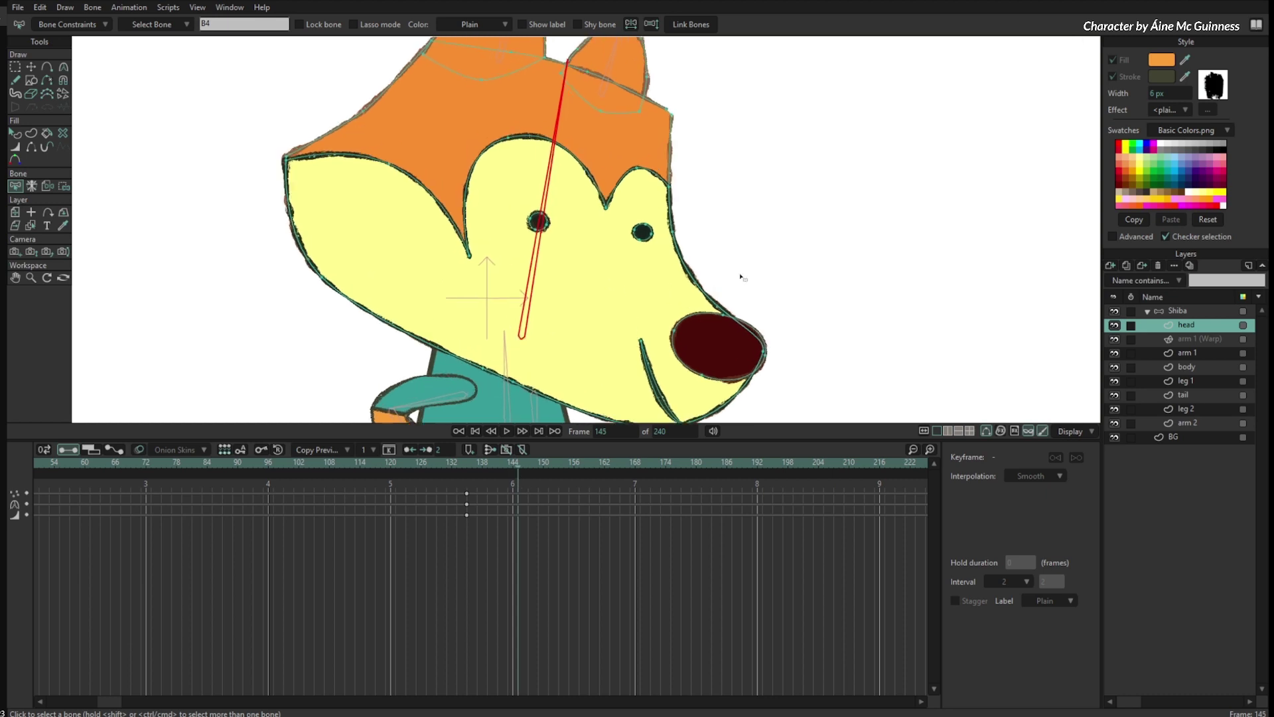
{"action": "scroll", "coordinate": [619, 292], "scroll_direction": "up", "scroll_amount": 1}
{"action": "left_click_drag", "start_coordinate": [619, 294], "coordinate": [615, 313]}
{"action": "key", "text": "t"}
{"action": "left_click_drag", "start_coordinate": [449, 275], "coordinate": [432, 232]}
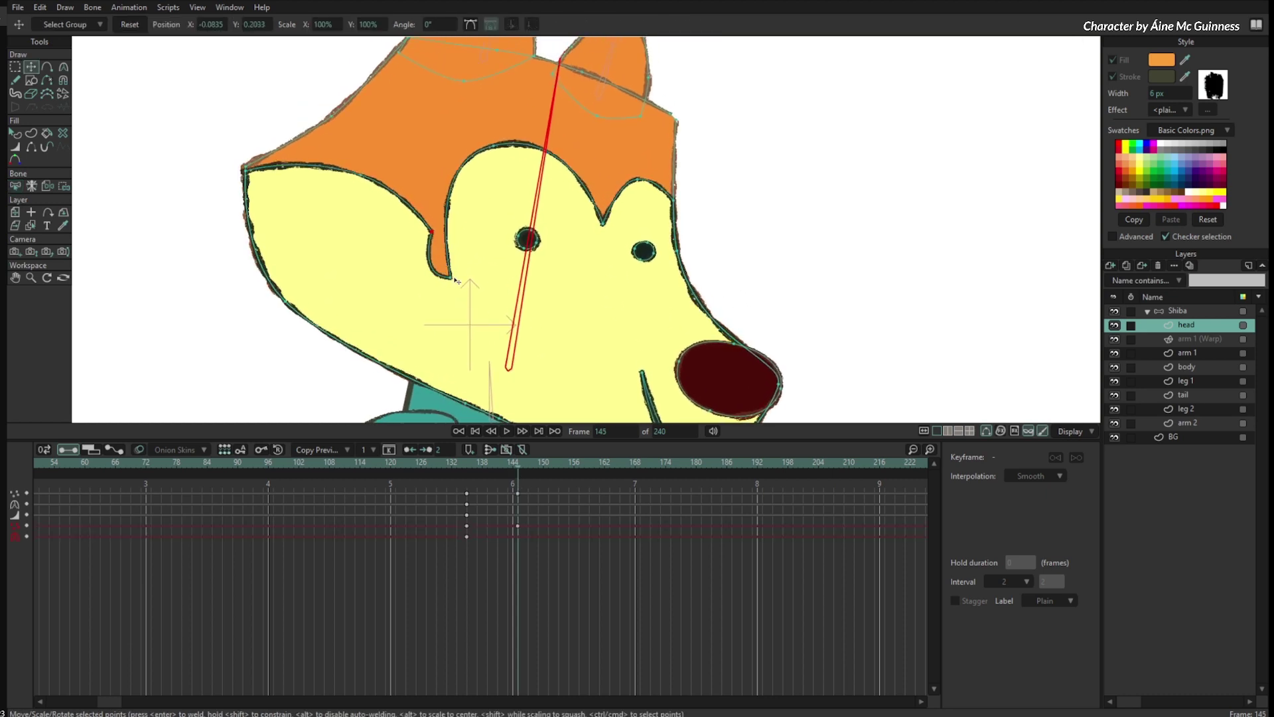
{"action": "left_click_drag", "start_coordinate": [452, 278], "coordinate": [434, 232]}
{"action": "left_click_drag", "start_coordinate": [603, 223], "coordinate": [602, 206]}
- Select the mouth line and pull its upper end back toward the cheek with the Magnet tool at a radius of about 0.12
{"action": "left_click_drag", "start_coordinate": [729, 130], "coordinate": [613, 272]}
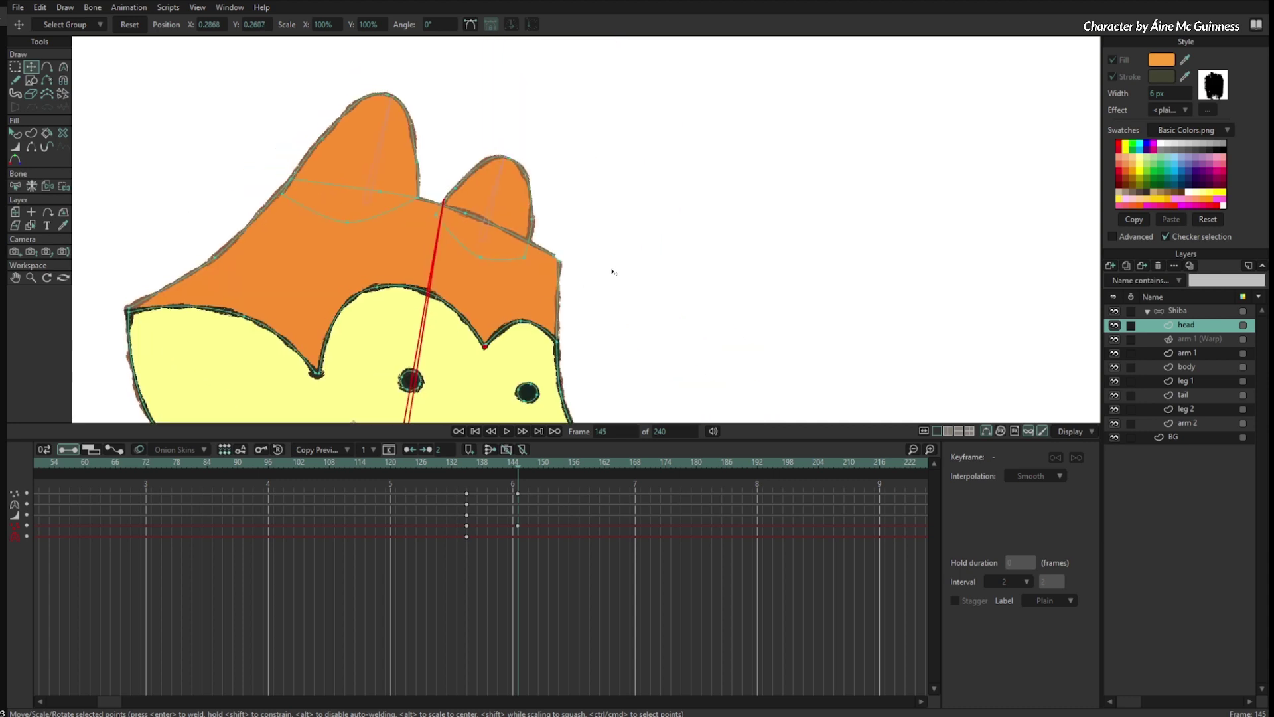
{"action": "left_click_drag", "start_coordinate": [555, 337], "coordinate": [630, 207]}
{"action": "scroll", "coordinate": [605, 318], "scroll_direction": "down", "scroll_amount": 1}
{"action": "left_click_drag", "start_coordinate": [605, 318], "coordinate": [609, 246]}
{"action": "key", "text": "g"}
{"action": "mouse_move", "coordinate": [619, 292]}
{"action": "left_mouse_down"}
{"action": "mouse_move", "coordinate": [619, 329]}
{"action": "mouse_move", "coordinate": [622, 298]}
{"action": "left_mouse_up"}
{"action": "key", "text": "x"}
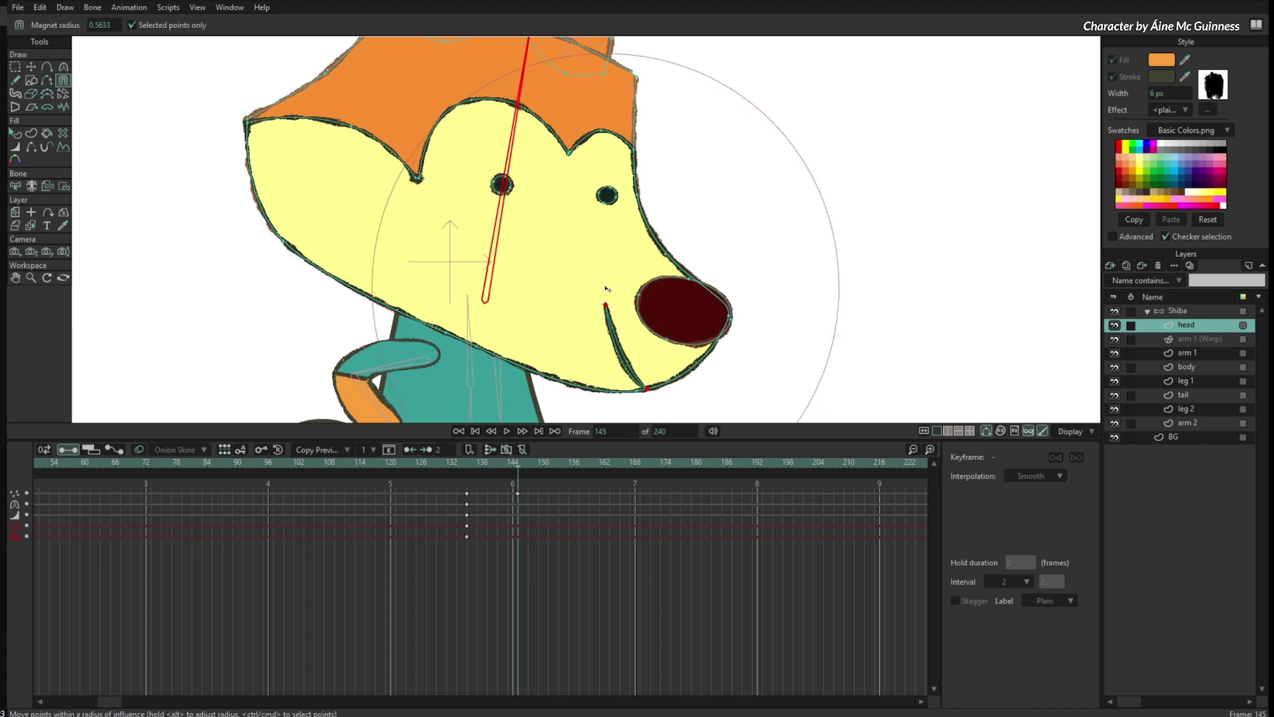
{"action": "left_click_drag", "start_coordinate": [626, 316], "coordinate": [442, 364], "text": "alt"}
{"action": "left_click_drag", "start_coordinate": [606, 307], "coordinate": [532, 261]}
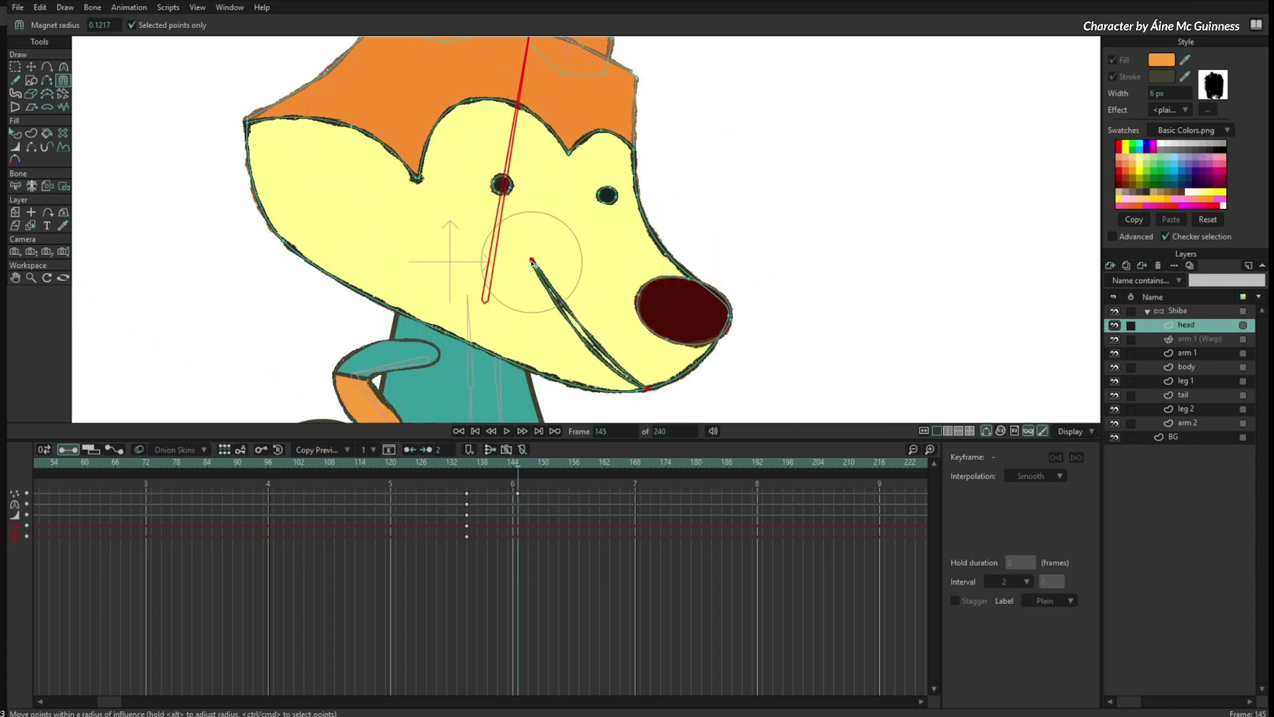
- Refine the stretched mouth line's lower points and reshape its curve with the curvature handles
{"action": "key", "text": "t"}
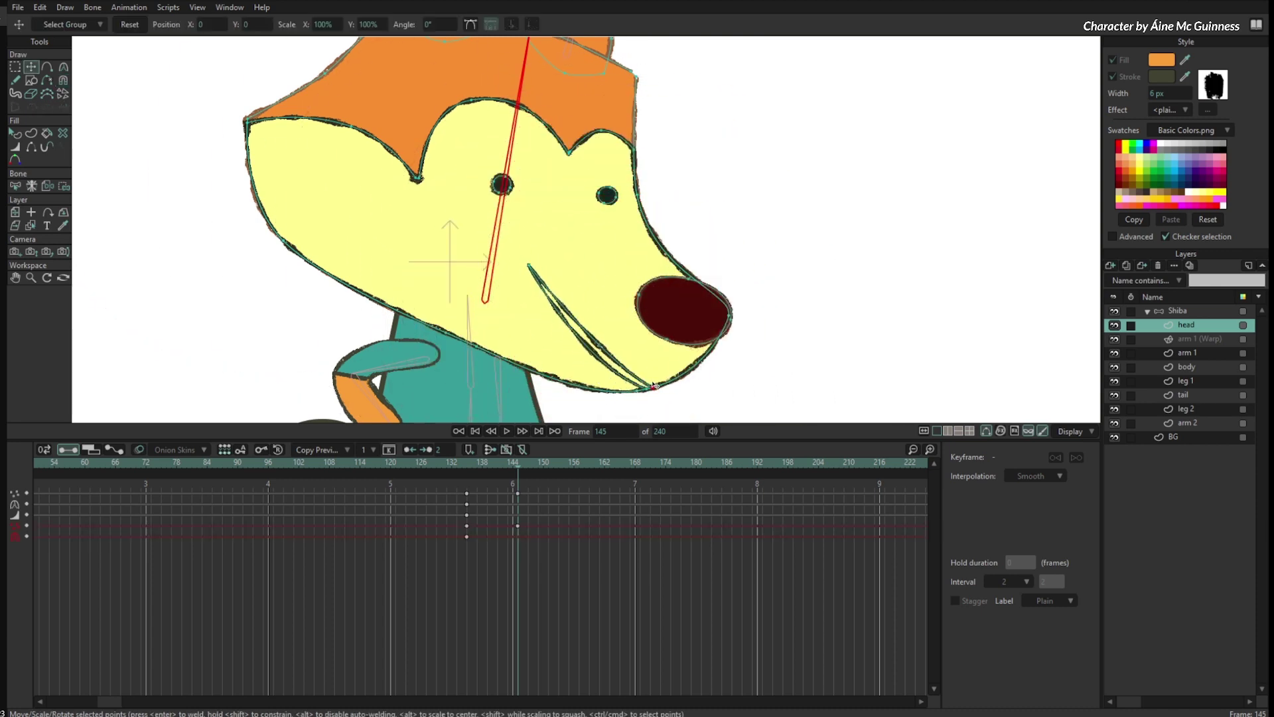
{"action": "key", "text": "c"}
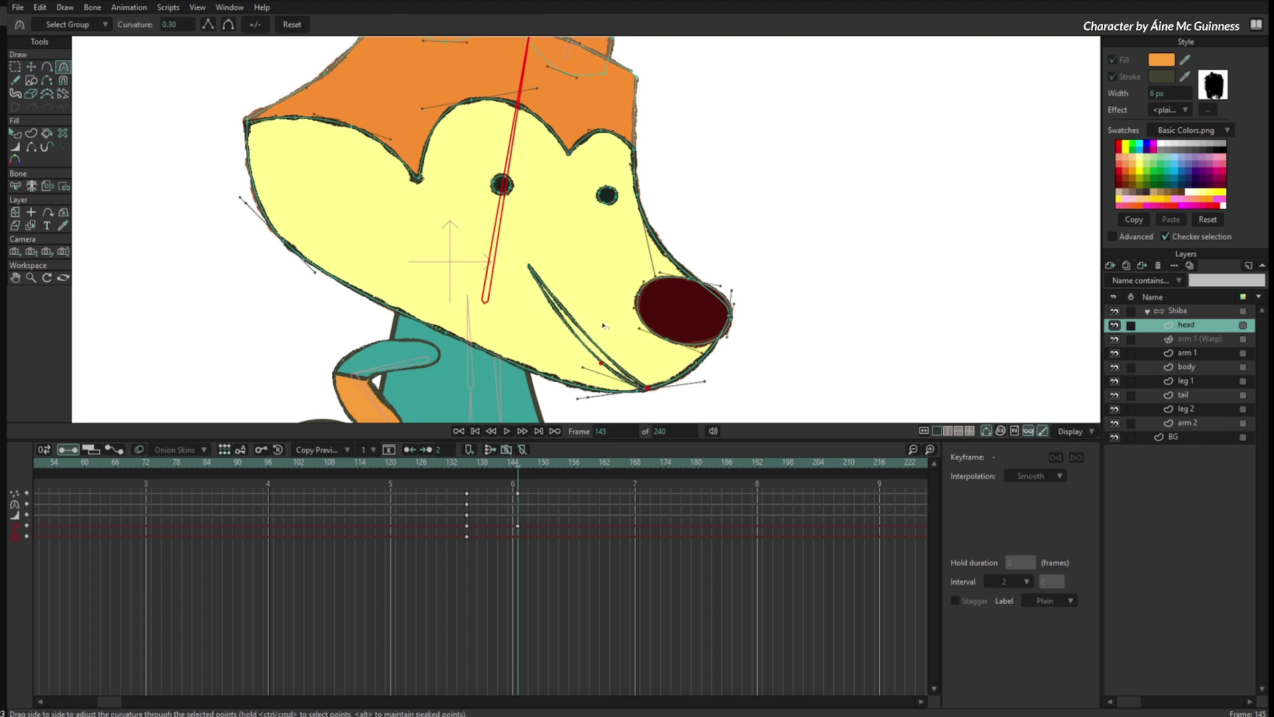
{"action": "left_click_drag", "start_coordinate": [601, 363], "coordinate": [563, 356]}
{"action": "scroll", "coordinate": [633, 276], "scroll_direction": "down", "scroll_amount": 3}
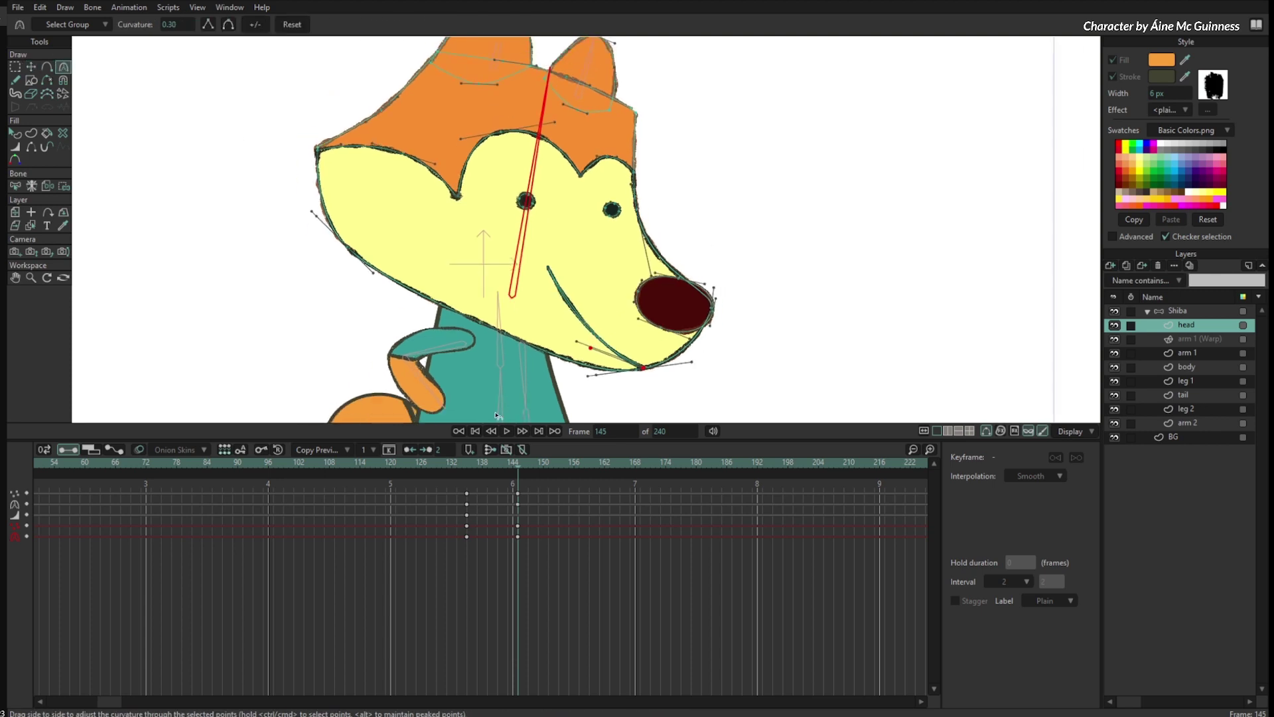
- Scrub and step through frames 135 to 145 to examine how the mouth and fur marking move between the keyframes
{"action": "left_click_drag", "start_coordinate": [433, 468], "coordinate": [426, 529]}
{"action": "left_click_drag", "start_coordinate": [467, 468], "coordinate": [466, 521]}
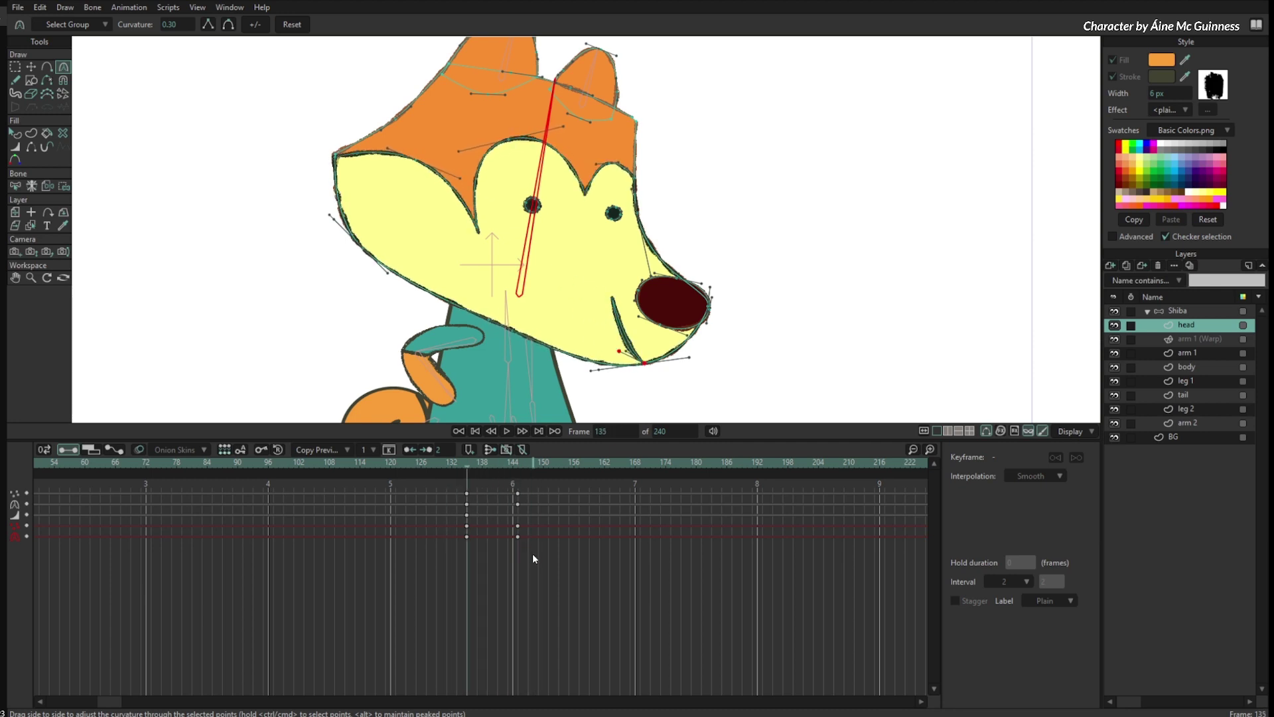
{"action": "key", "text": "Right"}
{"action": "key", "text": "Right"}
{"action": "key", "text": "Right"}
{"action": "key", "text": "Right"}
{"action": "key", "text": "Right"}
{"action": "key", "text": "Right"}
{"action": "key", "text": "Right"}
{"action": "key", "text": "Right"}
{"action": "key", "text": "Right"}
{"action": "key", "text": "Right"}
{"action": "key", "text": "Left"}
{"action": "key", "text": "Left"}
{"action": "key", "text": "Left"}
{"action": "key", "text": "Left"}
{"action": "key", "text": "Left"}
{"action": "key", "text": "Left"}
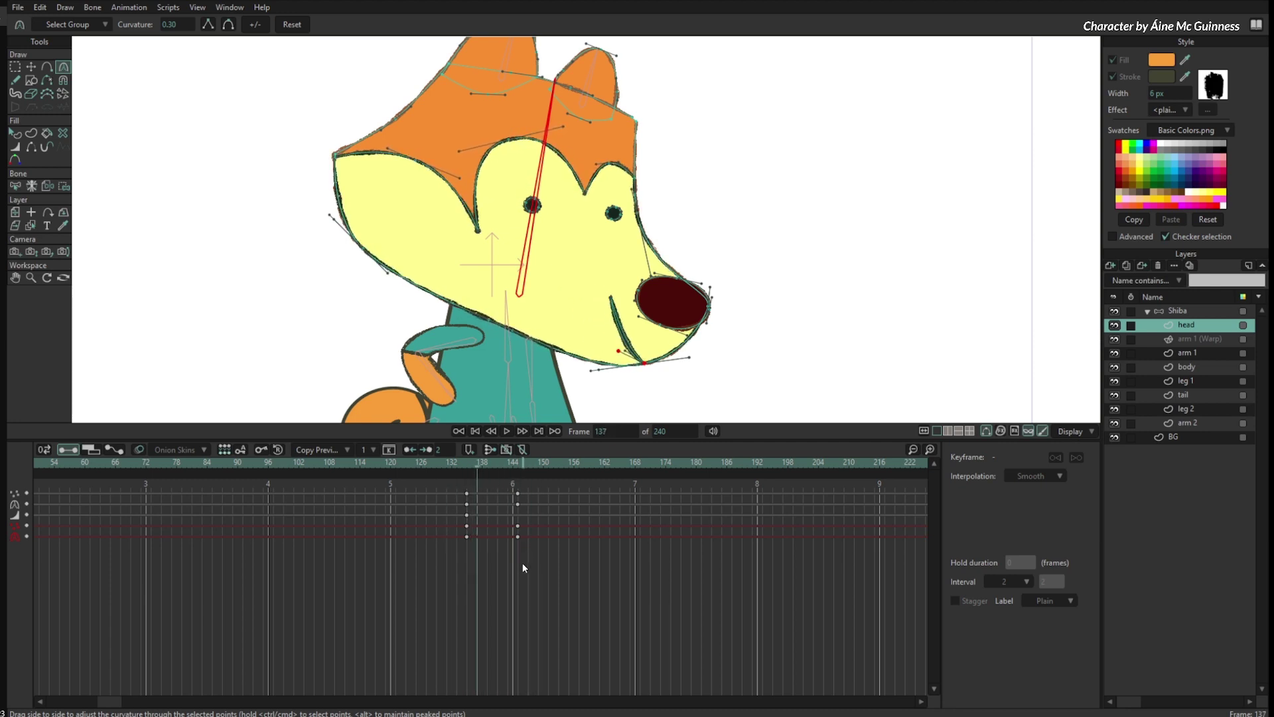
- Change the interval of all head layer keyframes at frames 135 and 145, and scrub between them to check the motion
{"action": "left_click_drag", "start_coordinate": [432, 569], "coordinate": [554, 484]}
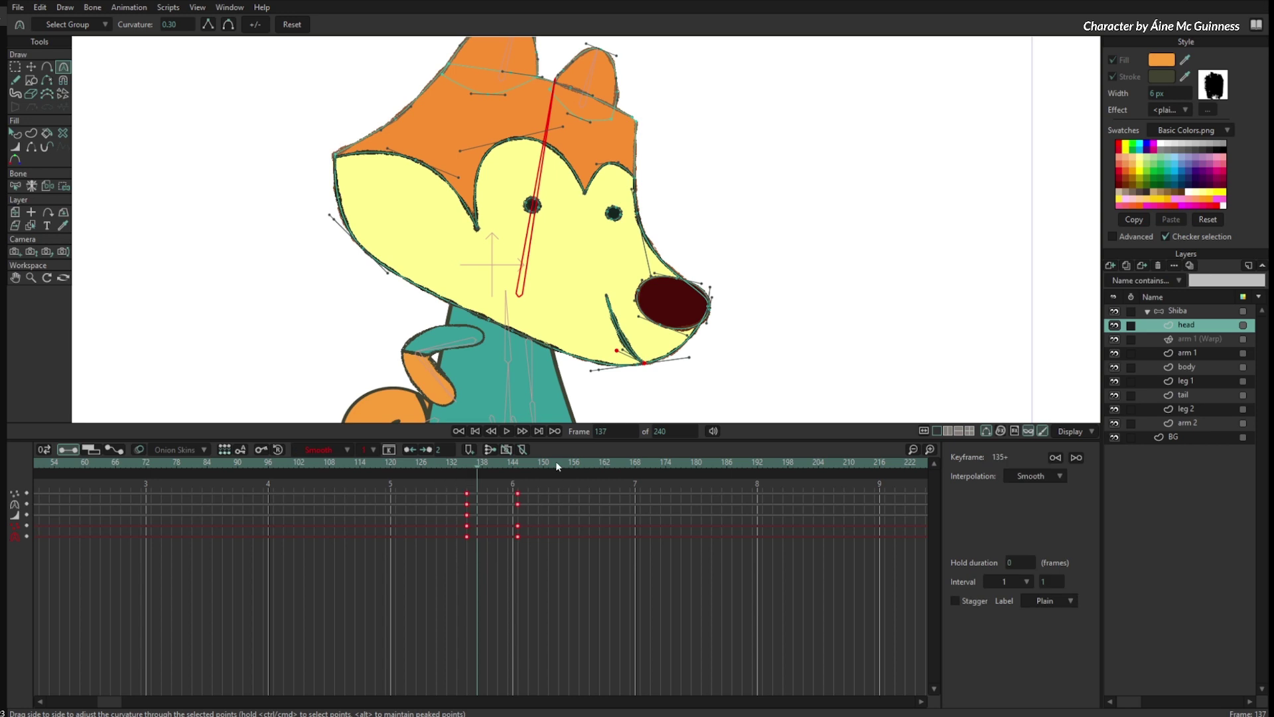
{"action": "left_click", "coordinate": [369, 450]}
{"action": "left_click", "coordinate": [389, 490]}
{"action": "left_click", "coordinate": [492, 499]}
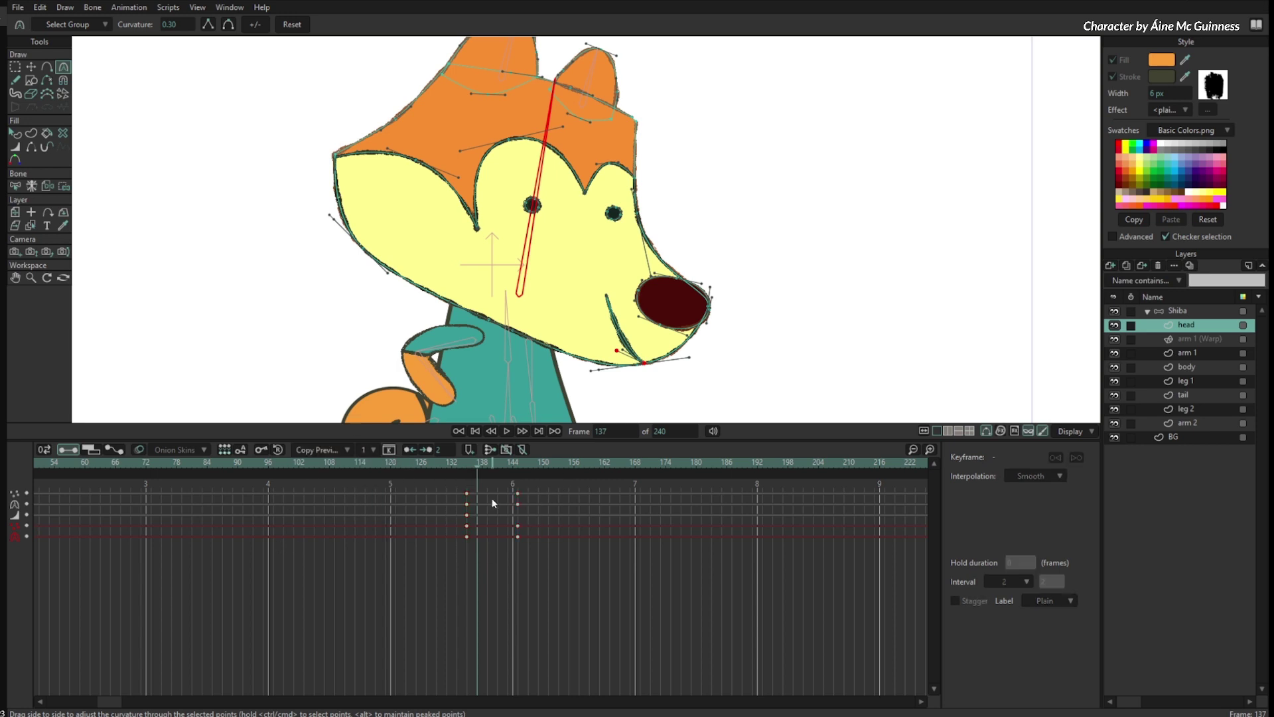
{"action": "left_click_drag", "start_coordinate": [465, 462], "coordinate": [530, 505]}
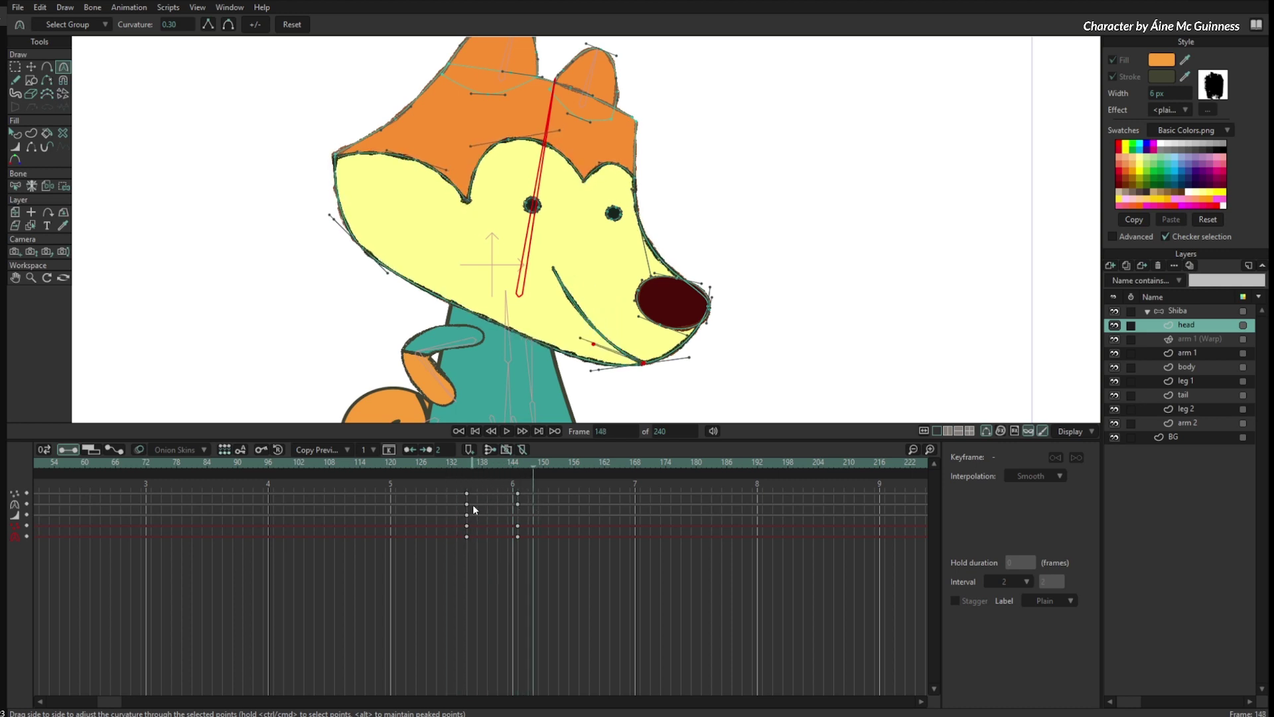
- Select the Shiba layer and scrub through the first 60 frames to review the character's animation
{"action": "left_click", "coordinate": [1178, 310]}
{"action": "scroll", "coordinate": [848, 266], "scroll_direction": "down", "scroll_amount": 4}
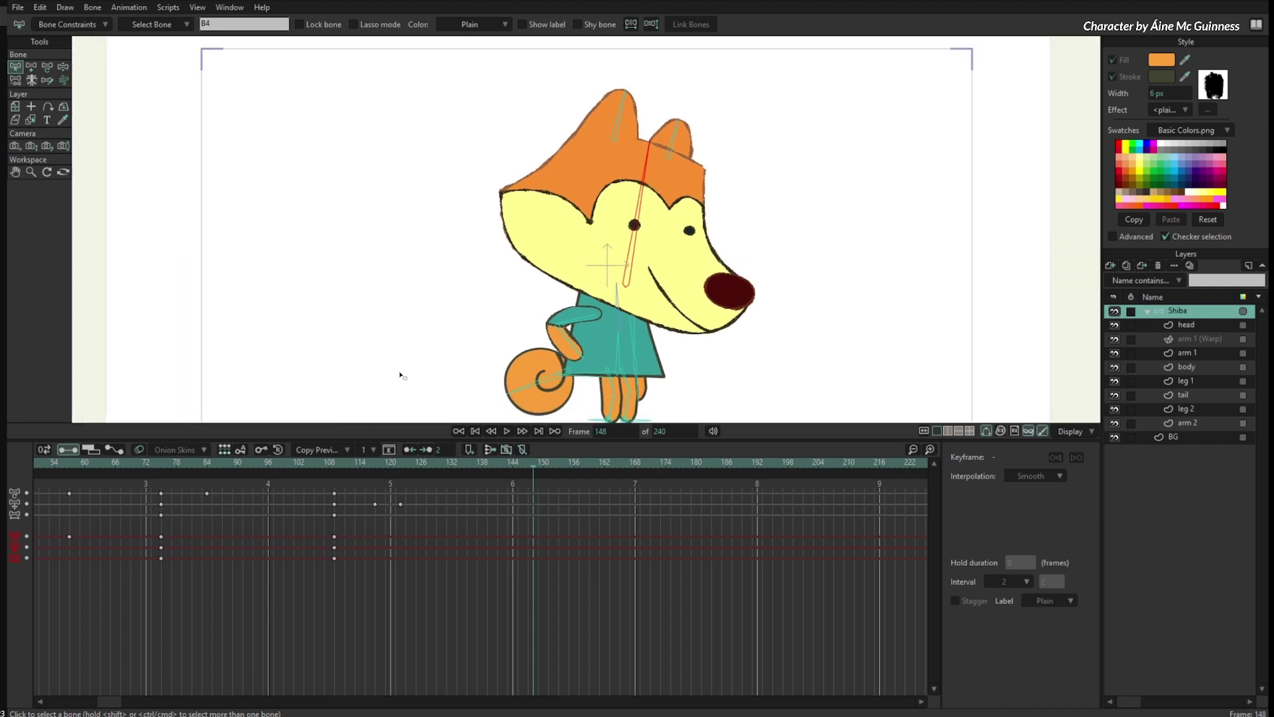
{"action": "left_click", "coordinate": [89, 466]}
{"action": "left_click_drag", "start_coordinate": [110, 701], "coordinate": [59, 702]}
{"action": "left_click_drag", "start_coordinate": [138, 460], "coordinate": [344, 509]}
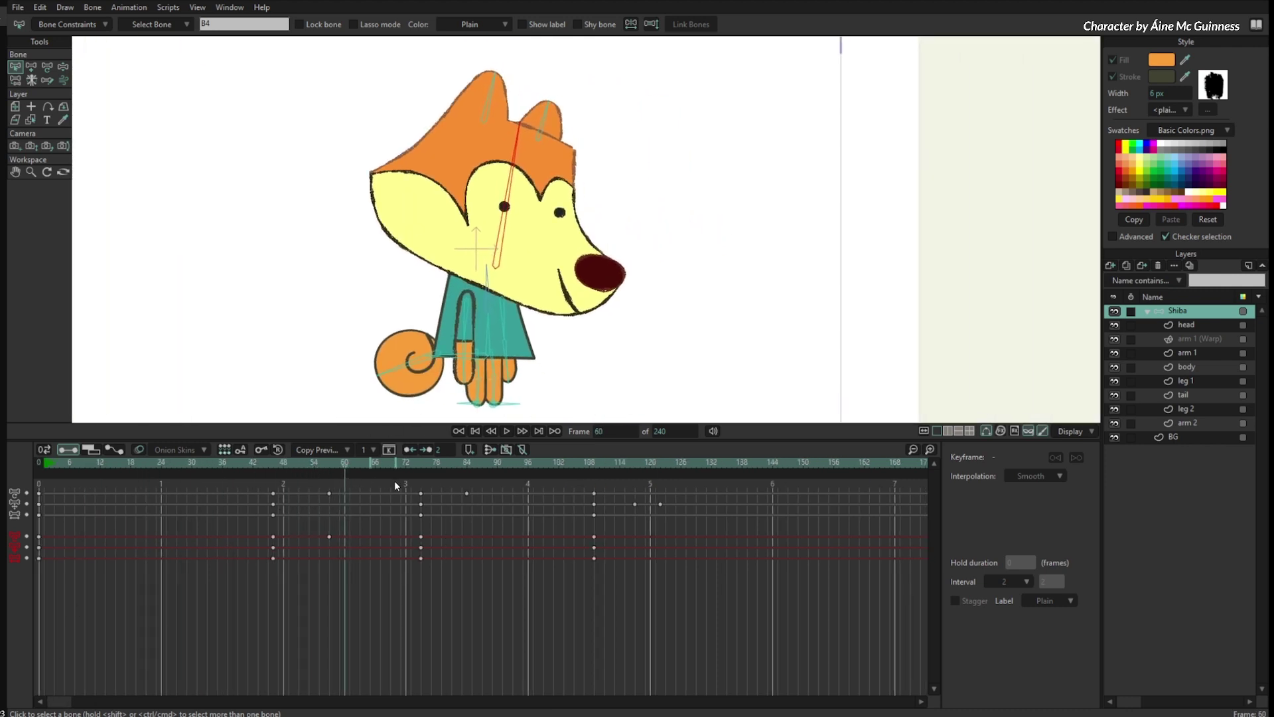
- At frame 0, place the head layer in a new group named head
{"action": "left_click_drag", "start_coordinate": [415, 468], "coordinate": [10, 528]}
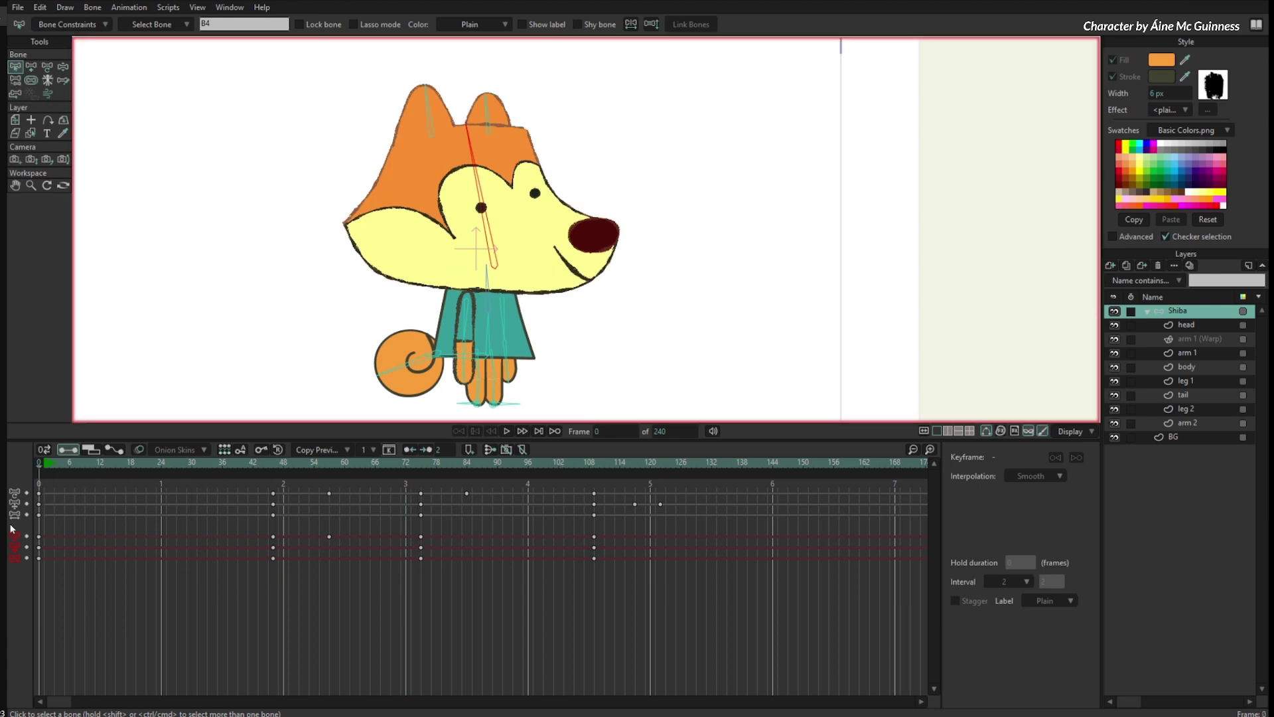
{"action": "left_click", "coordinate": [1188, 326]}
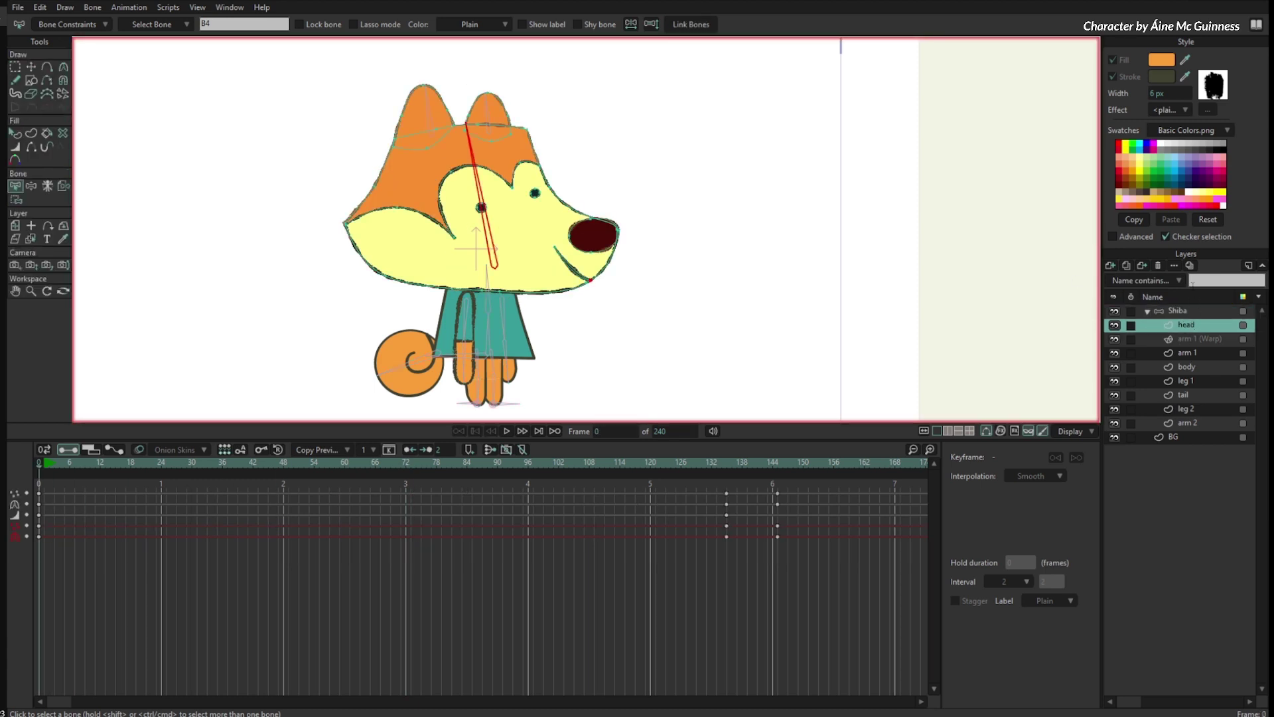
{"action": "left_click", "coordinate": [1112, 268]}
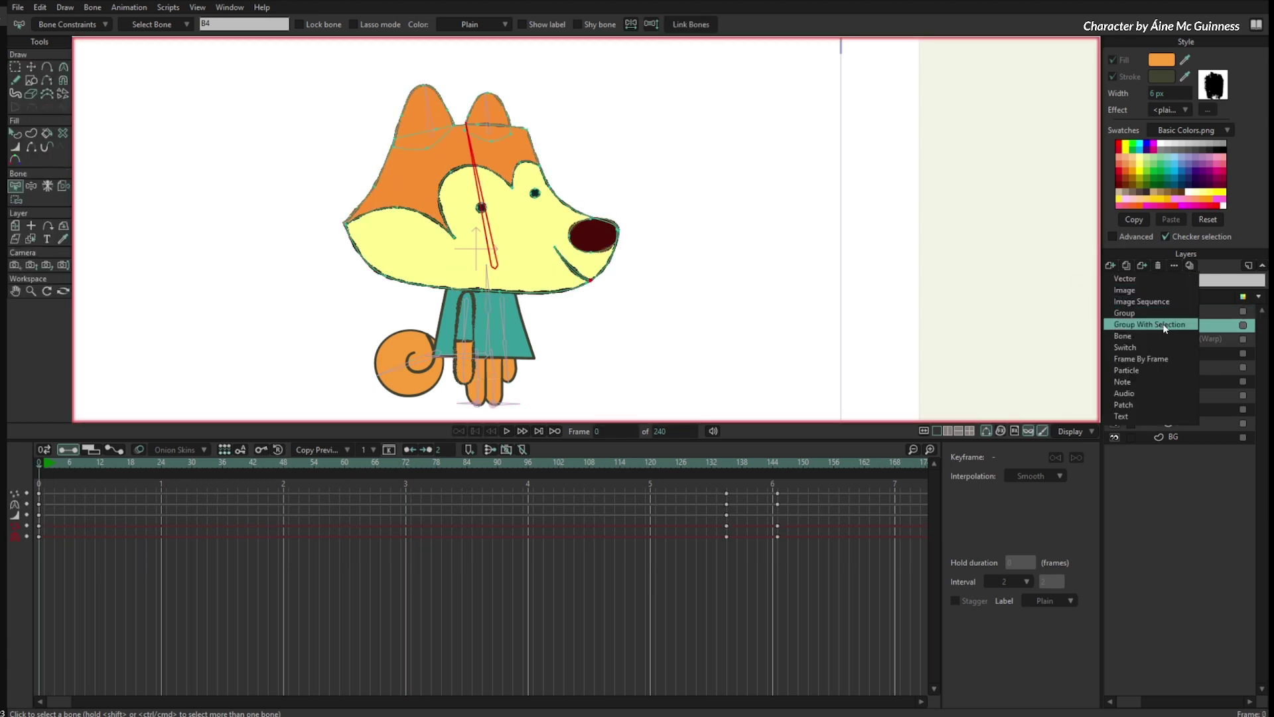
{"action": "left_click", "coordinate": [1163, 323]}
{"action": "double_click", "coordinate": [1200, 326]}
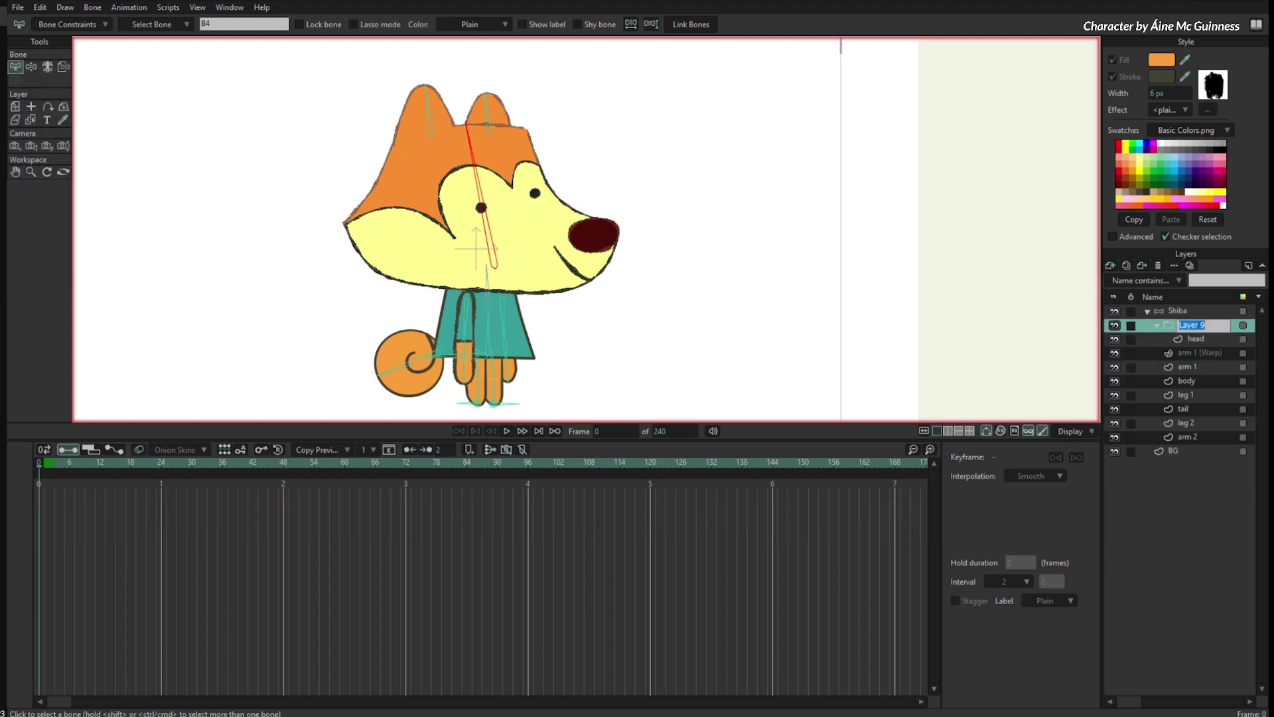
{"action": "type", "text": "head"}
{"action": "key", "text": "Return"}
- Add a vector layer named texture above the head layer inside the head group
{"action": "left_click", "coordinate": [1167, 338]}
{"action": "left_click", "coordinate": [1112, 267]}
{"action": "left_click", "coordinate": [1127, 284]}
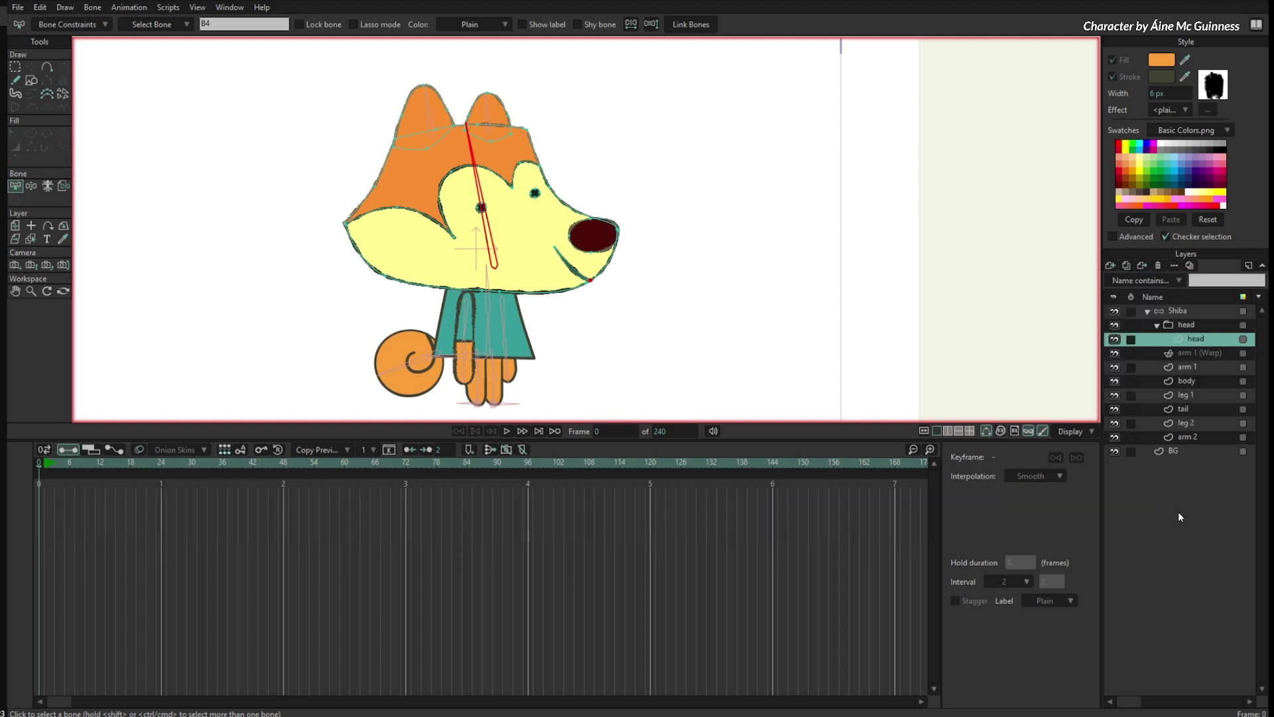
{"action": "double_click", "coordinate": [1210, 340]}
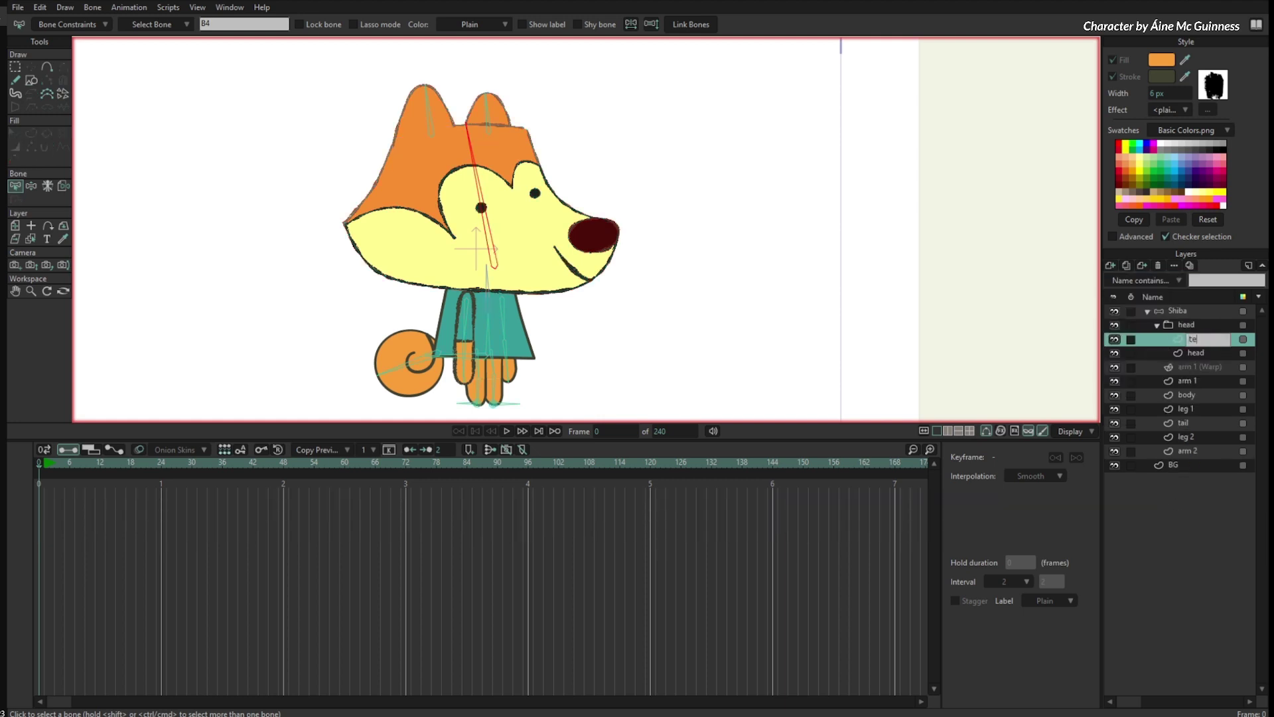
{"action": "type", "text": "texture"}
{"action": "key", "text": "Return"}
- Scribble a freehand stroke 256 px wide across the whole head on the texture layer
{"action": "left_click_drag", "start_coordinate": [679, 277], "coordinate": [681, 307]}
{"action": "left_click", "coordinate": [21, 84]}
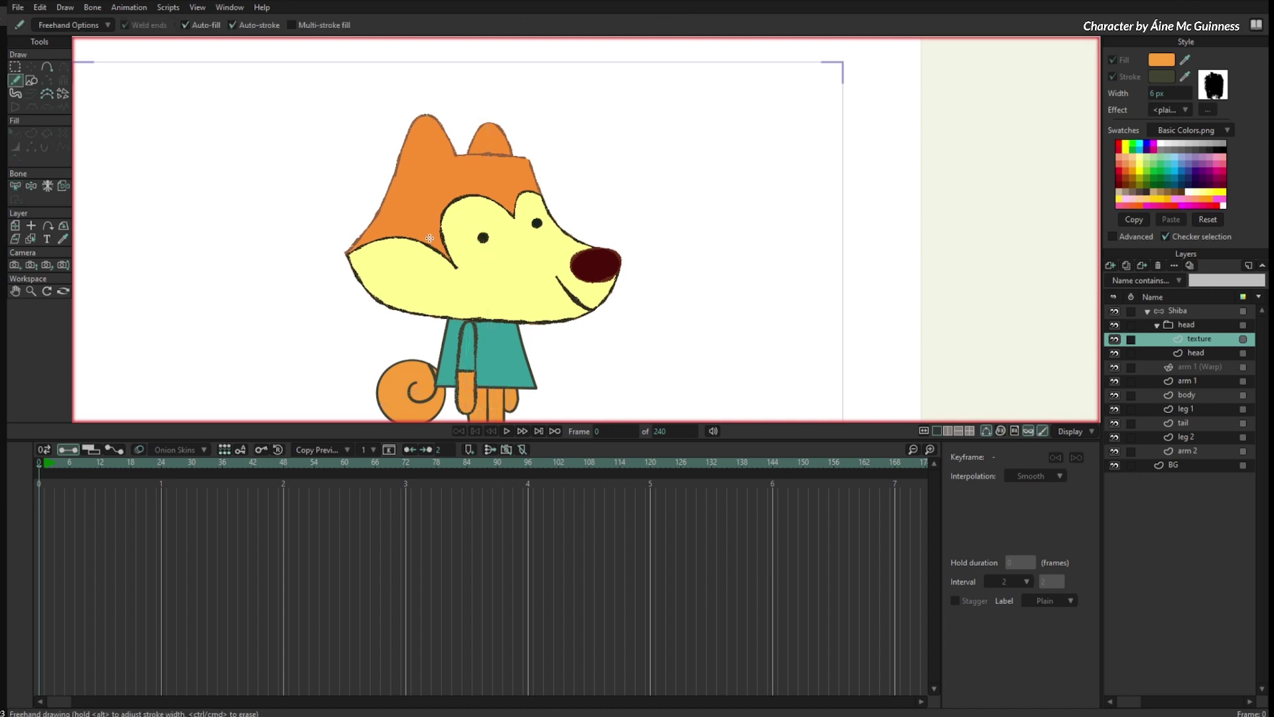
{"action": "mouse_move", "coordinate": [421, 269]}
{"action": "left_mouse_down"}
{"action": "mouse_move", "coordinate": [515, 264]}
{"action": "mouse_move", "coordinate": [504, 264]}
{"action": "left_mouse_up"}
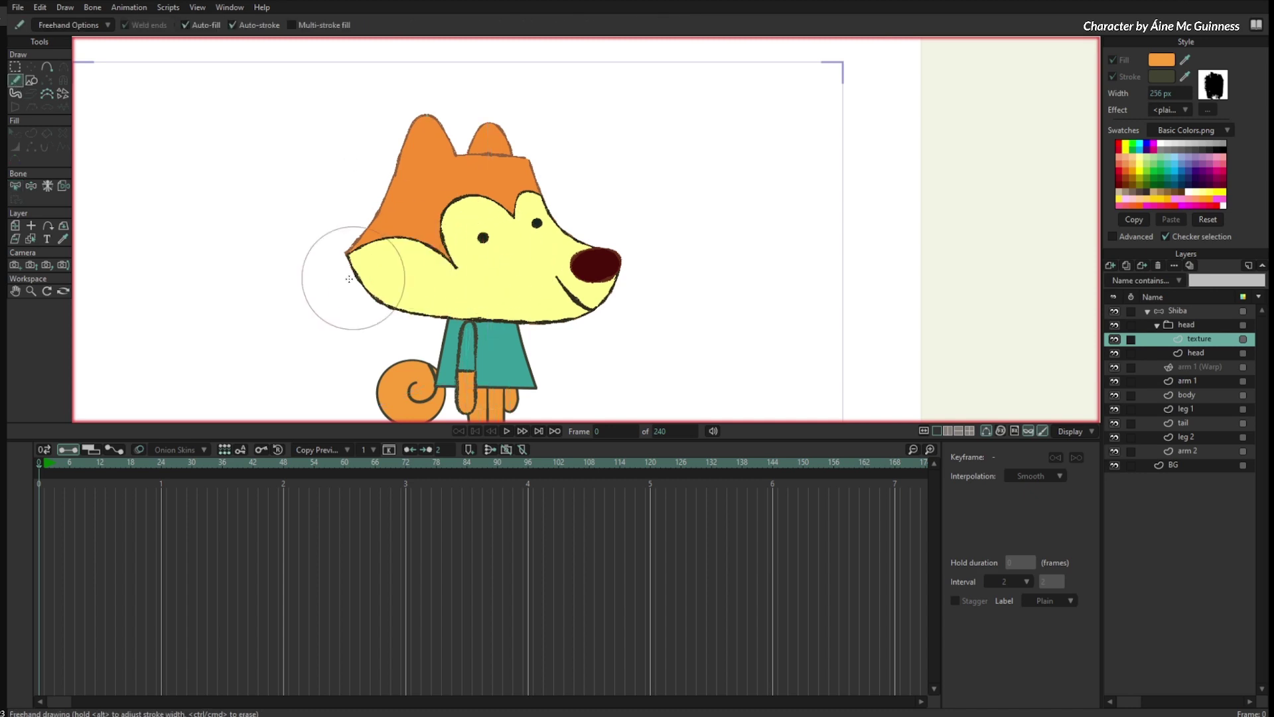
{"action": "mouse_move", "coordinate": [257, 221]}
{"action": "left_mouse_down"}
{"action": "mouse_move", "coordinate": [491, 130]}
{"action": "mouse_move", "coordinate": [584, 118]}
{"action": "mouse_move", "coordinate": [332, 320]}
{"action": "mouse_move", "coordinate": [641, 208]}
{"action": "mouse_move", "coordinate": [508, 356]}
{"action": "mouse_move", "coordinate": [566, 326]}
{"action": "mouse_move", "coordinate": [594, 295]}
{"action": "left_mouse_up"}
- Change the scribble's brush to Brush507_0_0_5, align it with the curve, and set its jitter angle to 185
{"action": "key", "text": "q"}
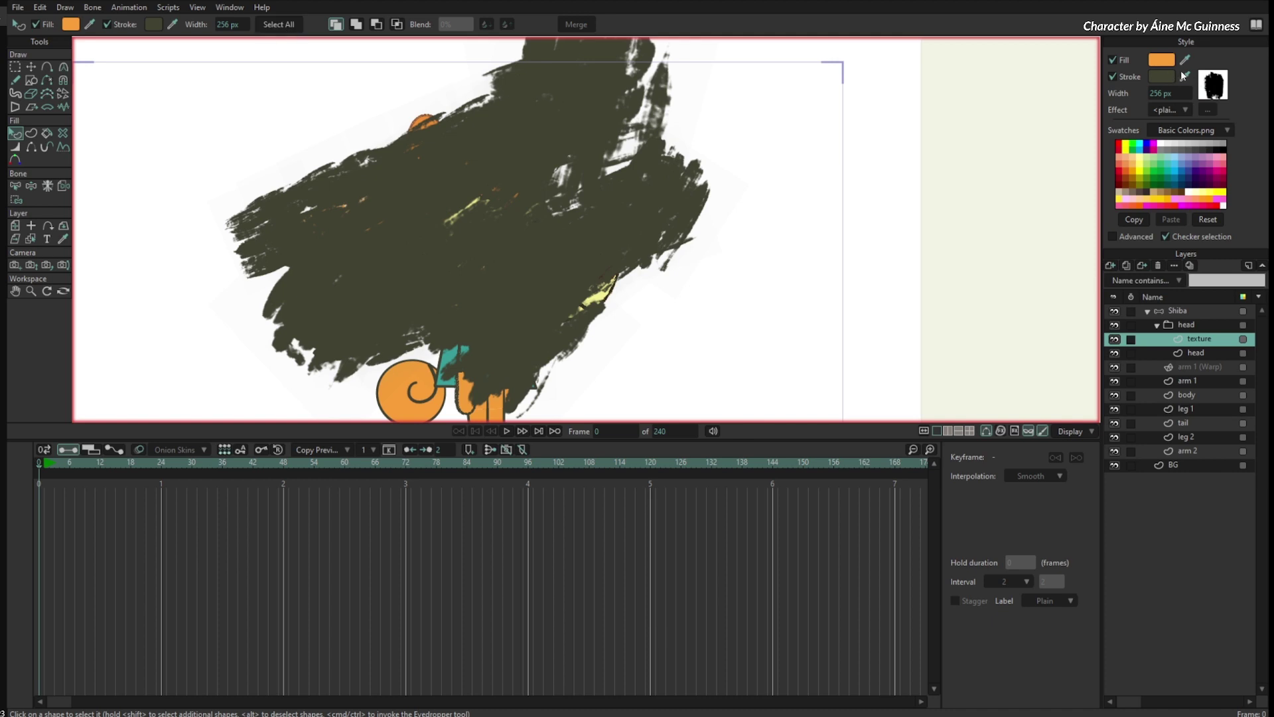
{"action": "left_click", "coordinate": [1212, 84]}
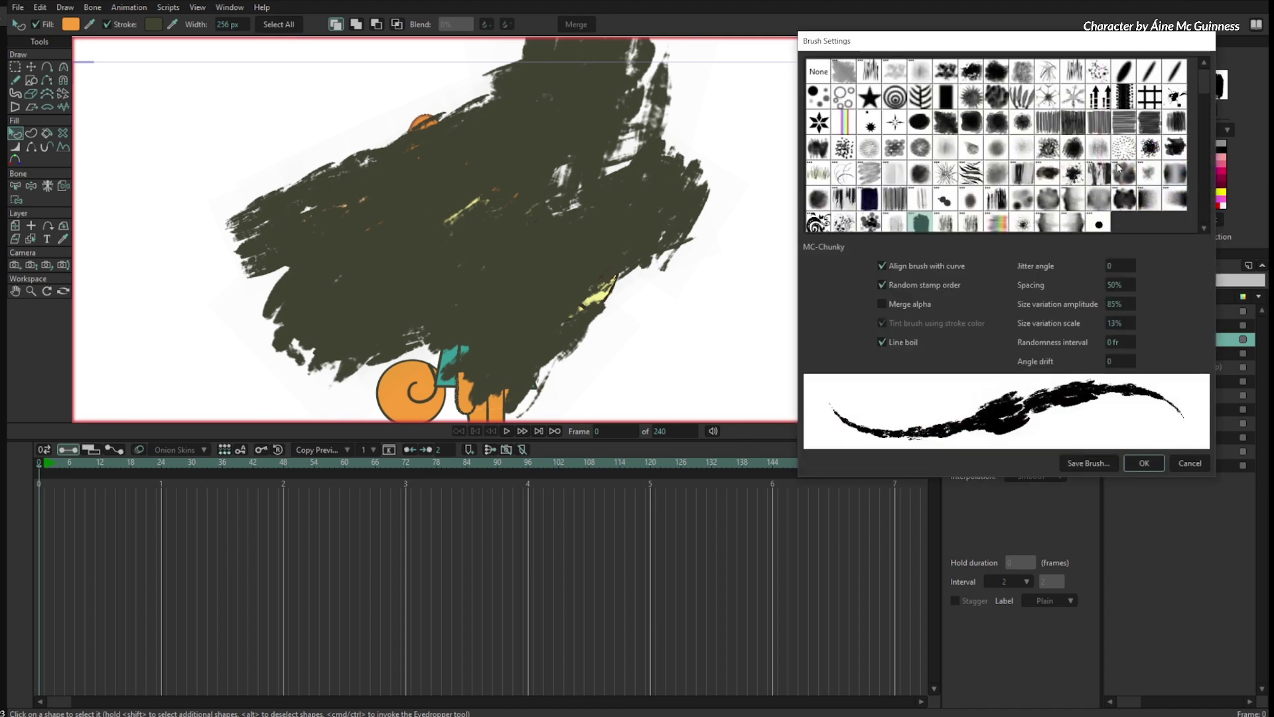
{"action": "left_click", "coordinate": [1106, 71]}
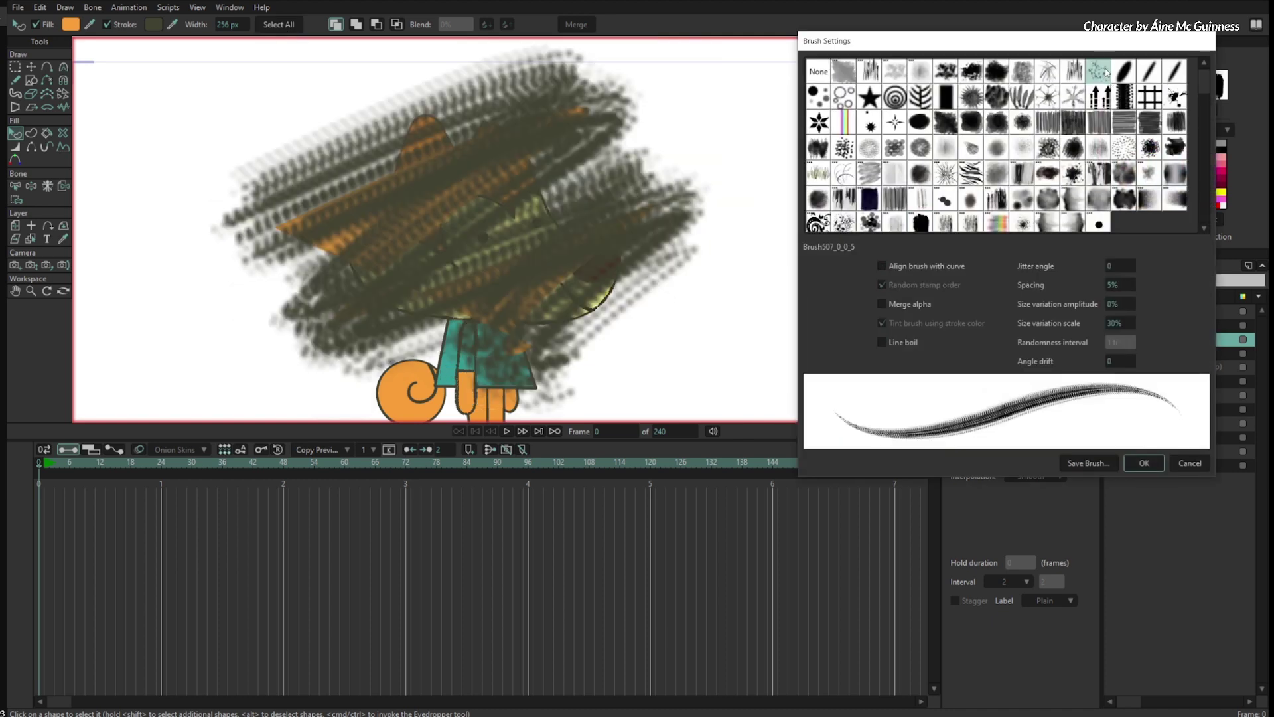
{"action": "left_click", "coordinate": [930, 266]}
{"action": "mouse_move", "coordinate": [1111, 265]}
{"action": "left_mouse_down"}
{"action": "mouse_move", "coordinate": [1195, 260]}
{"action": "mouse_move", "coordinate": [1146, 268]}
{"action": "mouse_move", "coordinate": [1169, 268]}
{"action": "left_mouse_up"}
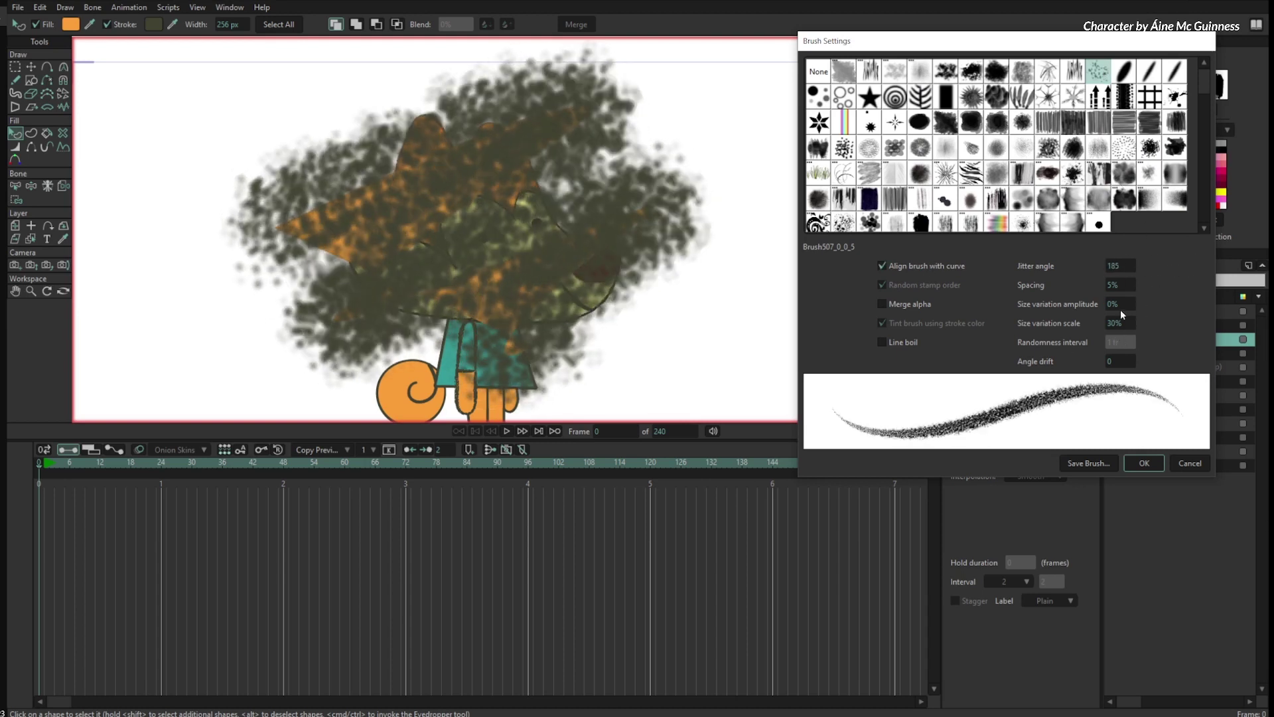
- Set the brush's size variation amplitude to 27% and scale to 6%, and apply it with line boil on and a 0-frame randomness interval
{"action": "mouse_move", "coordinate": [1118, 302]}
{"action": "left_mouse_down"}
{"action": "mouse_move", "coordinate": [1185, 308]}
{"action": "mouse_move", "coordinate": [998, 346]}
{"action": "left_mouse_up"}
{"action": "left_click", "coordinate": [902, 342]}
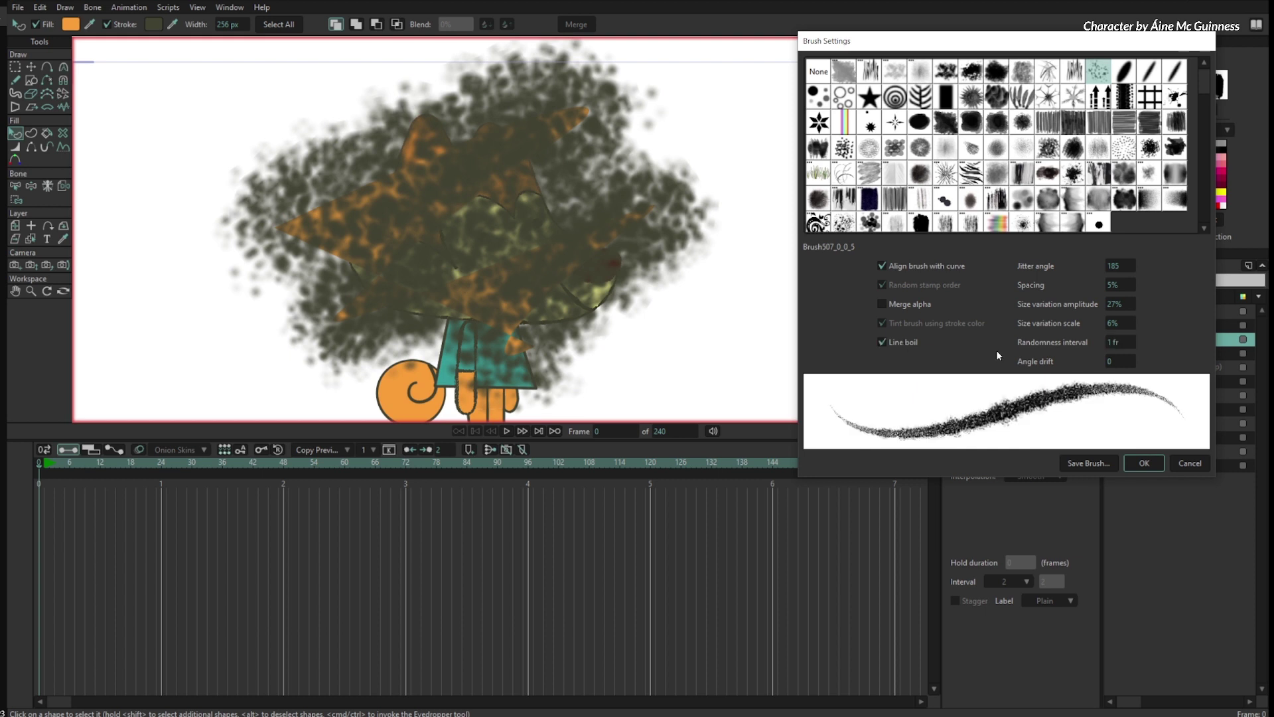
{"action": "left_click_drag", "start_coordinate": [1123, 339], "coordinate": [1119, 328]}
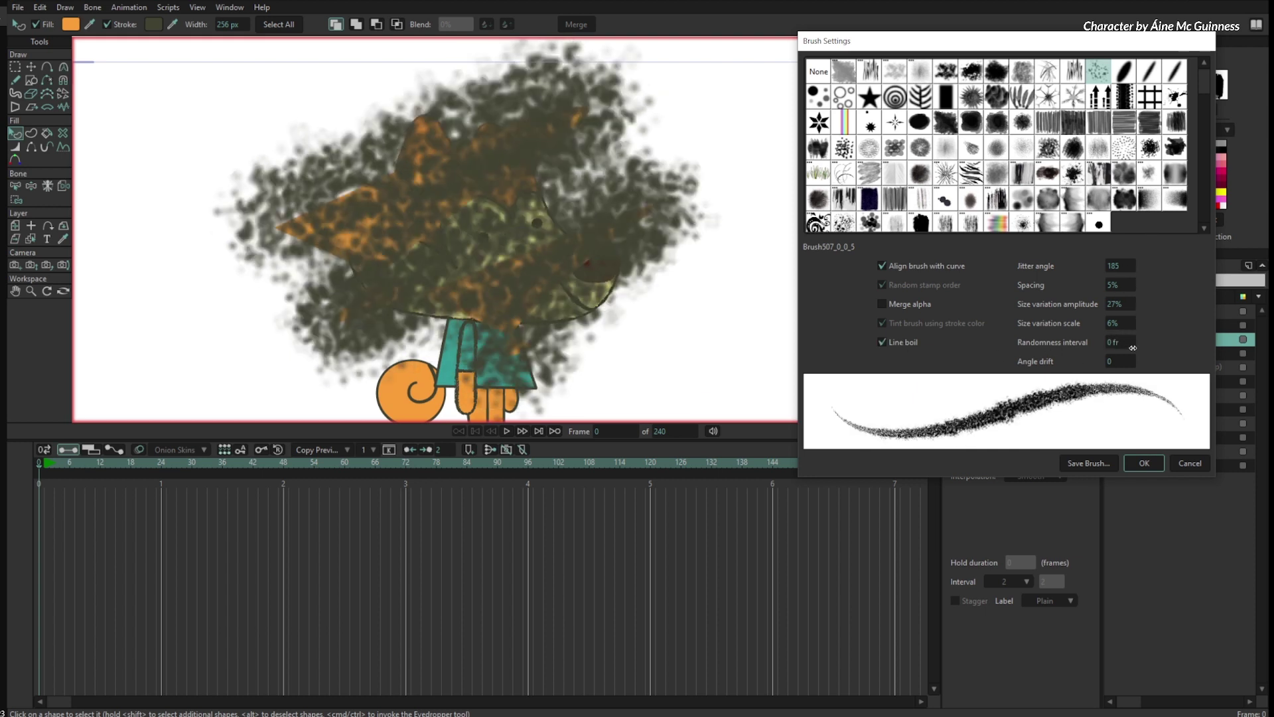
{"action": "left_click", "coordinate": [1144, 463]}
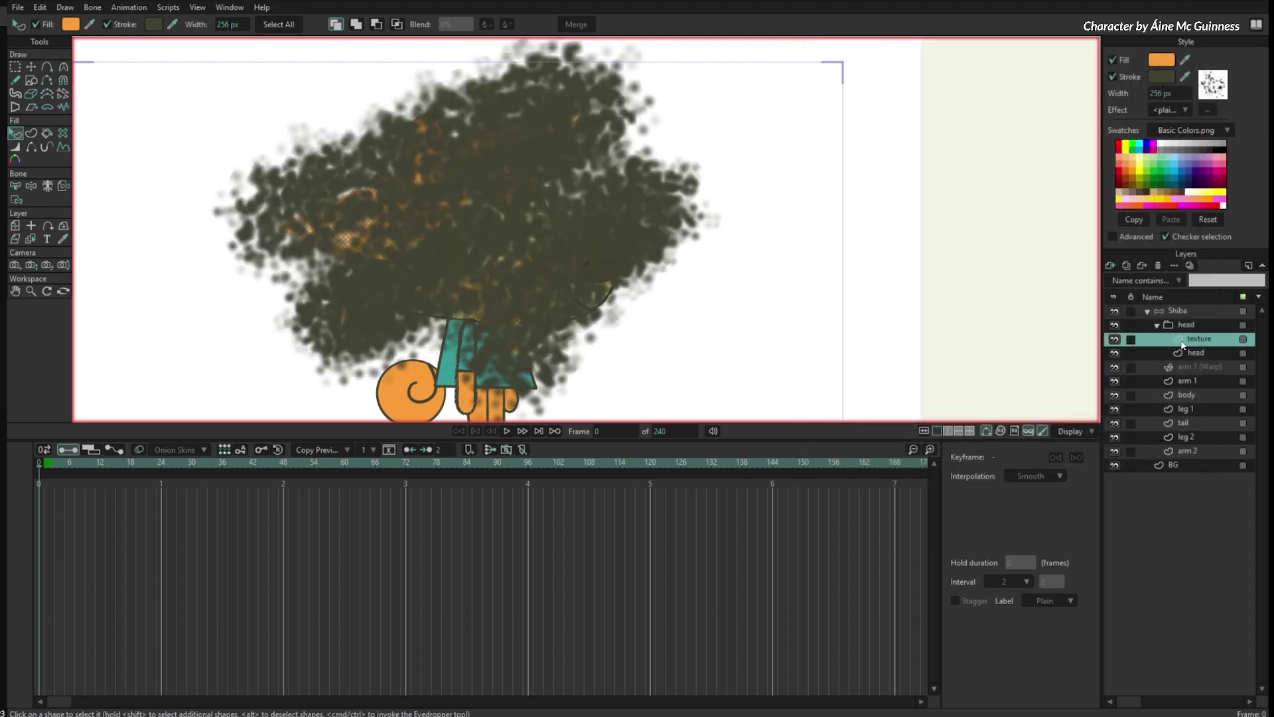
{"action": "right_click", "coordinate": [1175, 339]}
{"action": "mouse_move", "coordinate": [1197, 361]}
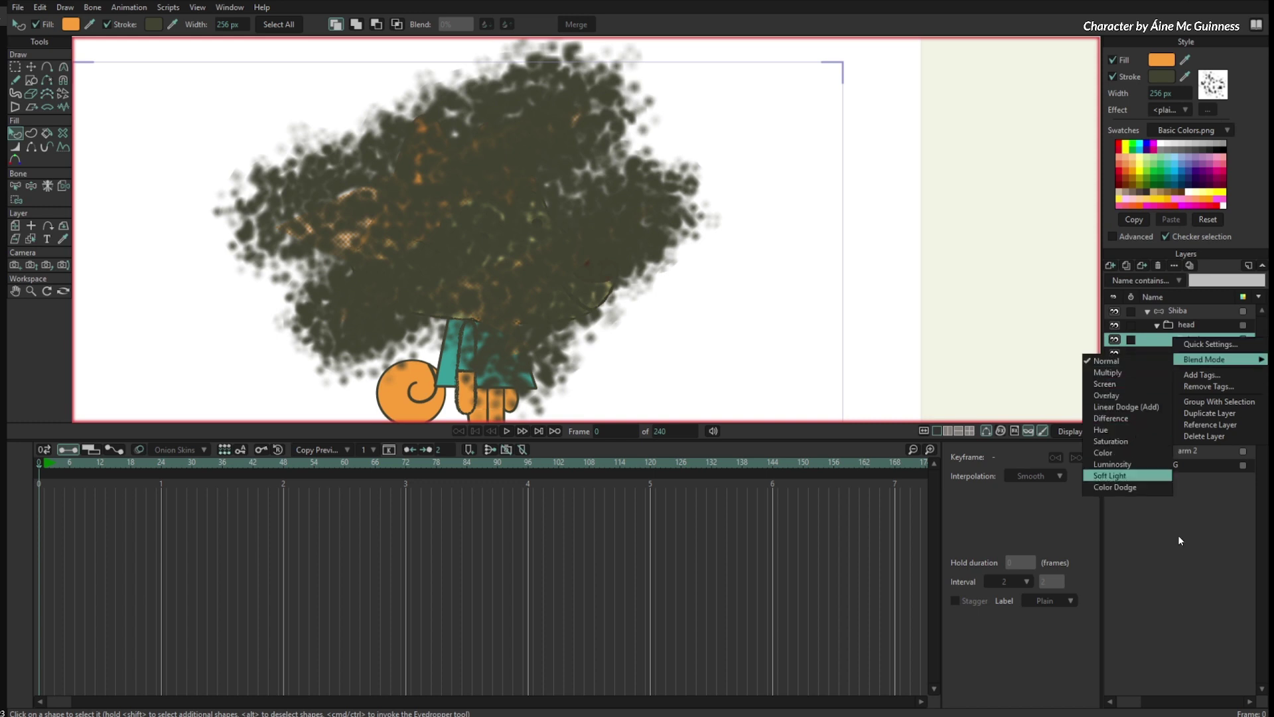
{"action": "left_click", "coordinate": [1128, 475]}
- Set the texture layer's blend mode to Difference, display layer effects in the viewport, and deselect the scribble
{"action": "right_click", "coordinate": [1197, 339]}
{"action": "mouse_move", "coordinate": [1208, 361]}
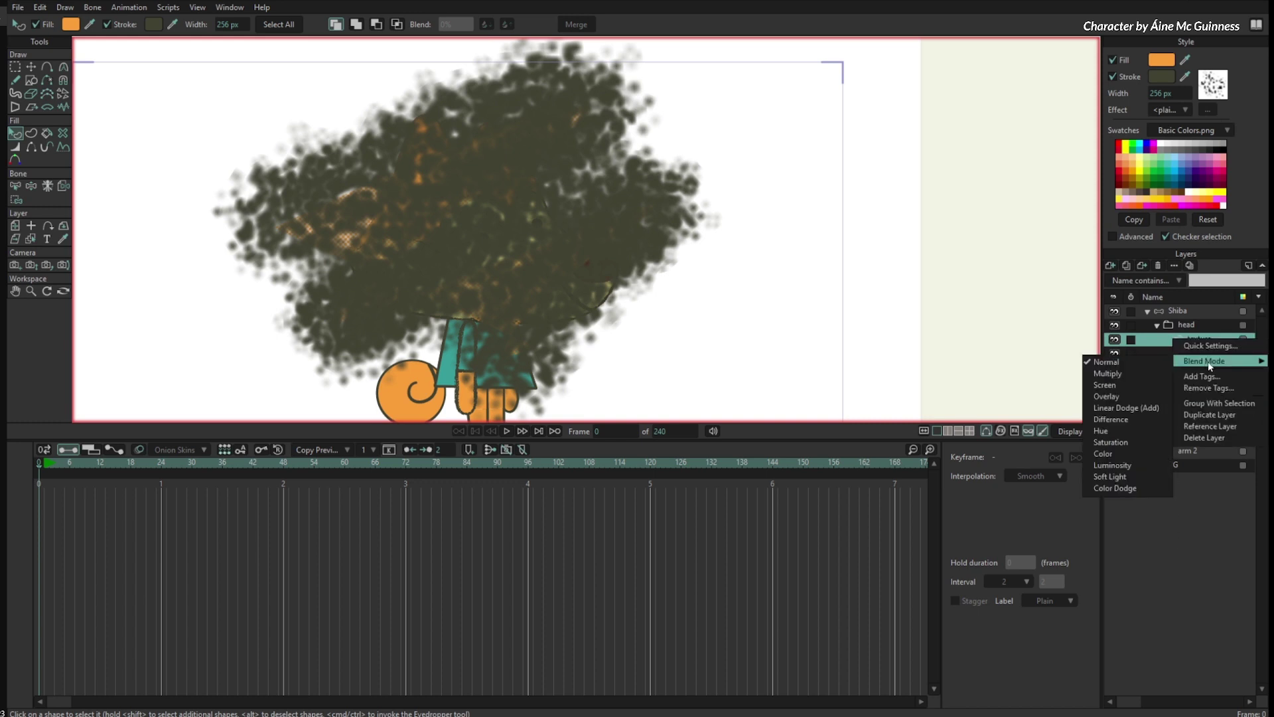
{"action": "left_click", "coordinate": [1138, 420]}
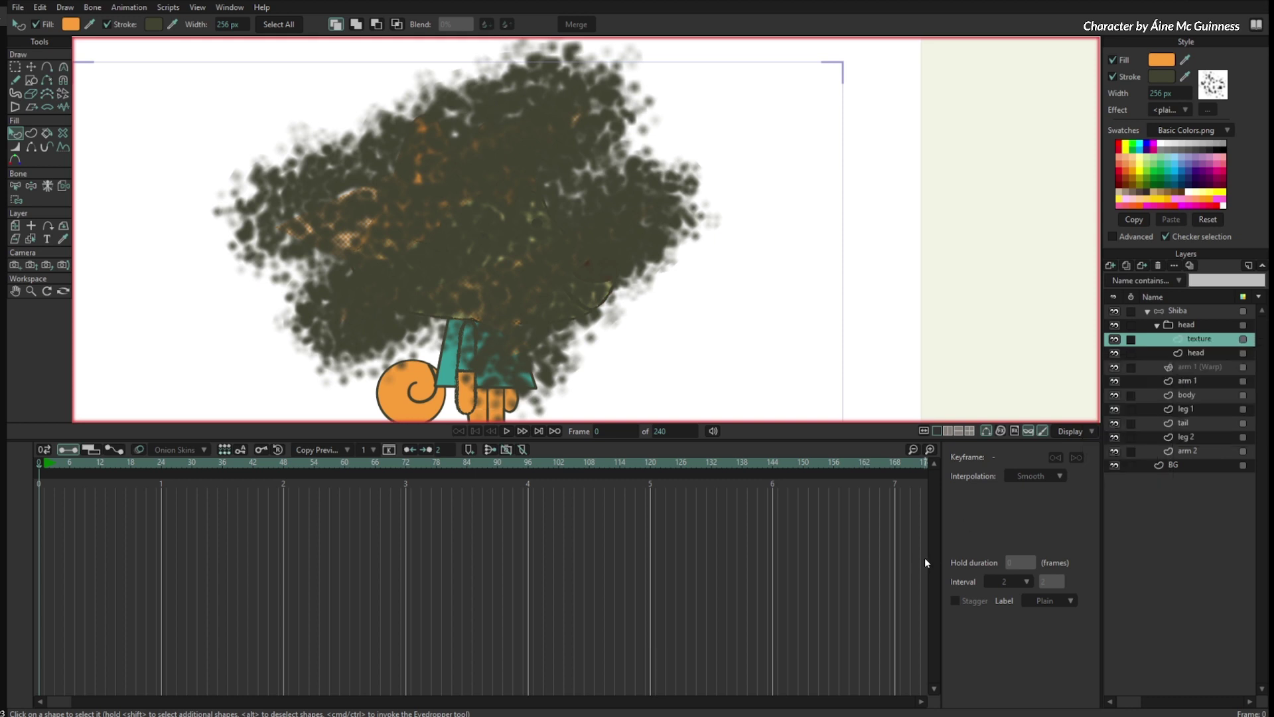
{"action": "left_click", "coordinate": [1001, 431]}
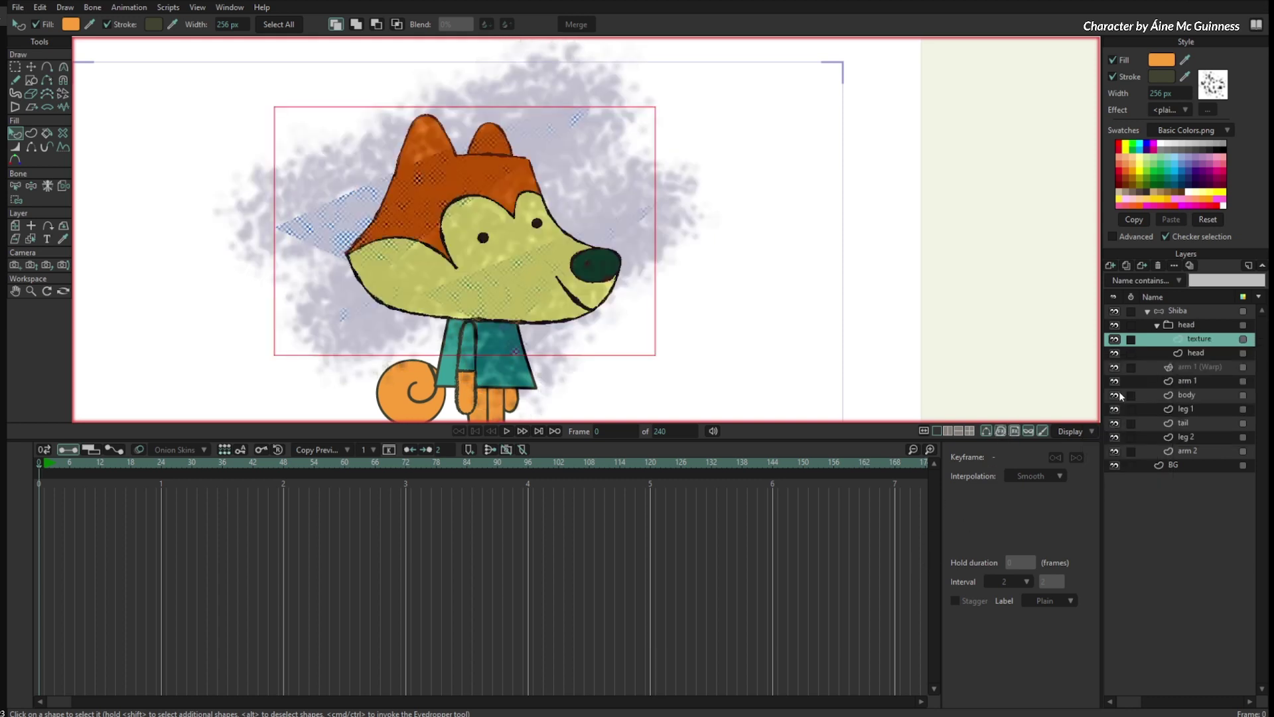
{"action": "left_click", "coordinate": [825, 322]}
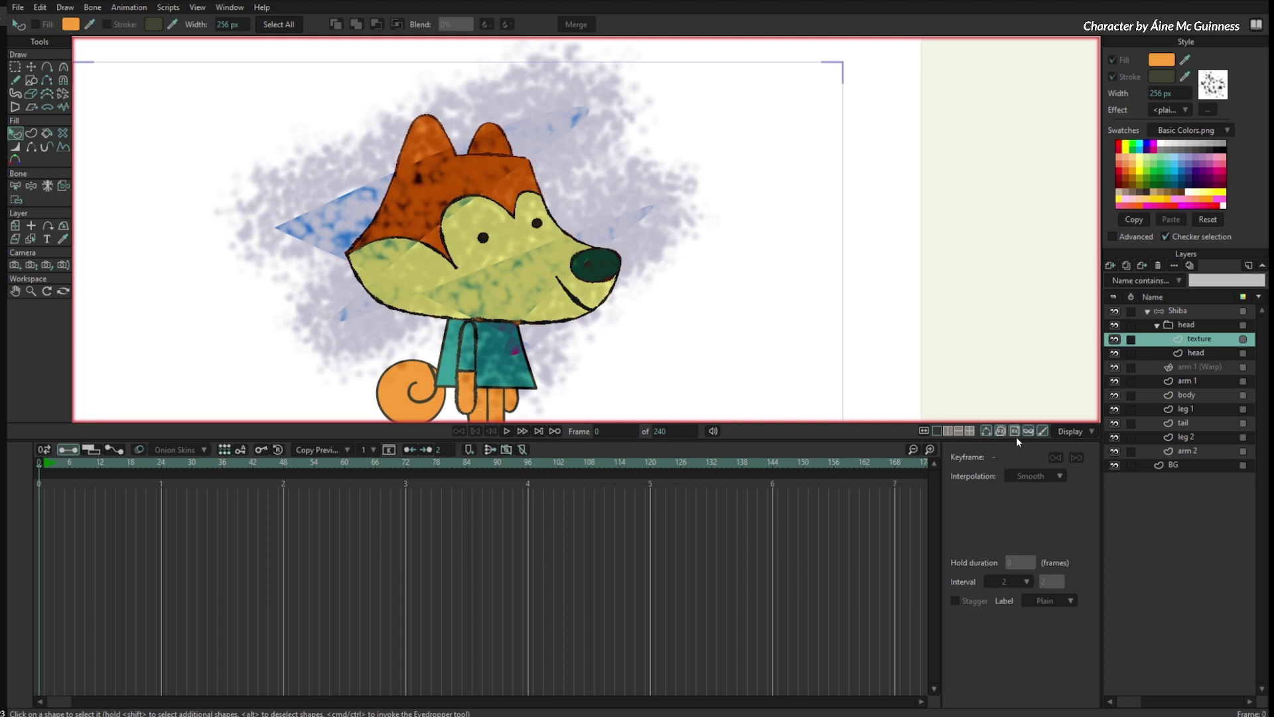
- Change the texture layer's blend mode to Overlay
{"action": "right_click", "coordinate": [1174, 339]}
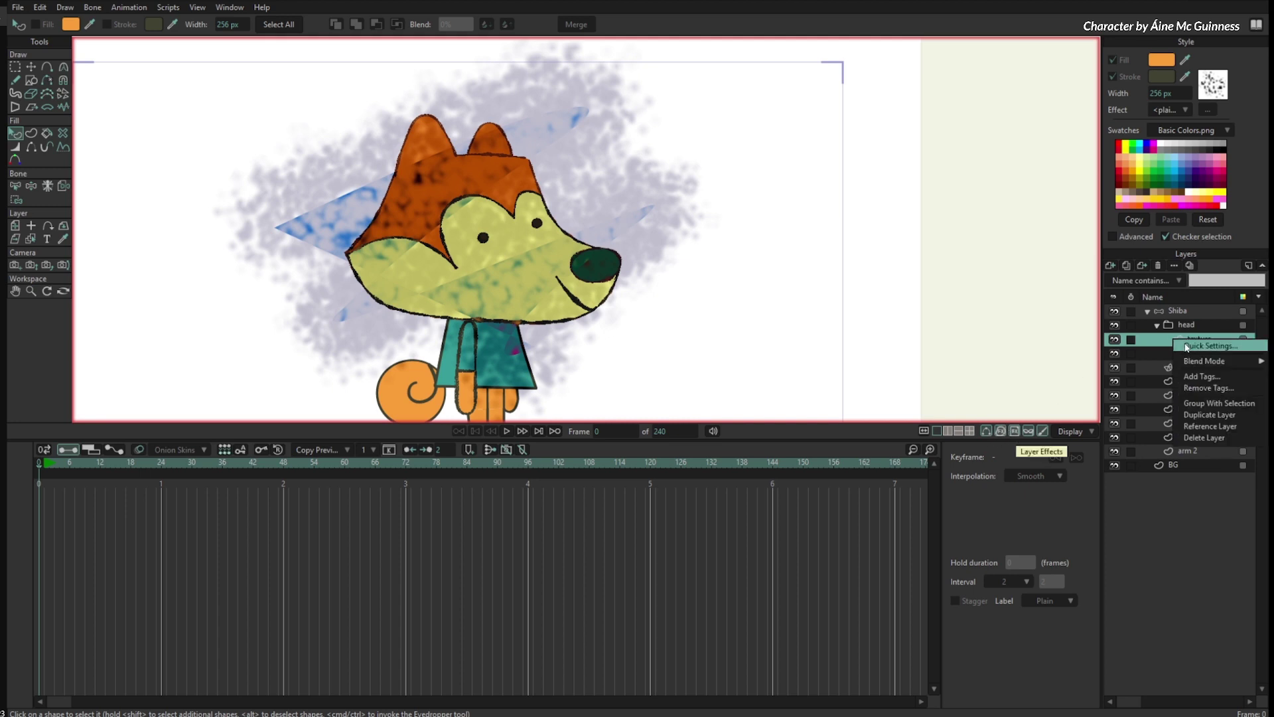
{"action": "mouse_move", "coordinate": [1203, 369]}
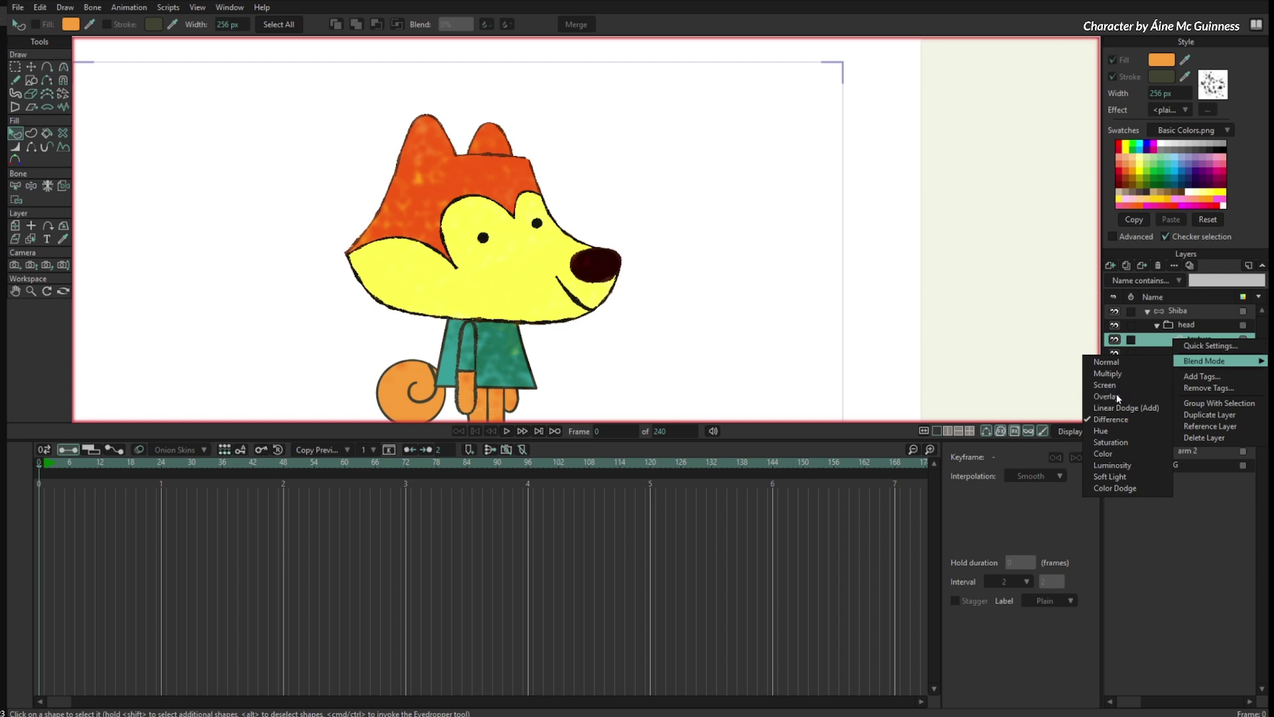
{"action": "left_click", "coordinate": [1118, 397]}
{"action": "scroll", "coordinate": [840, 213], "scroll_direction": "up", "scroll_amount": 2}
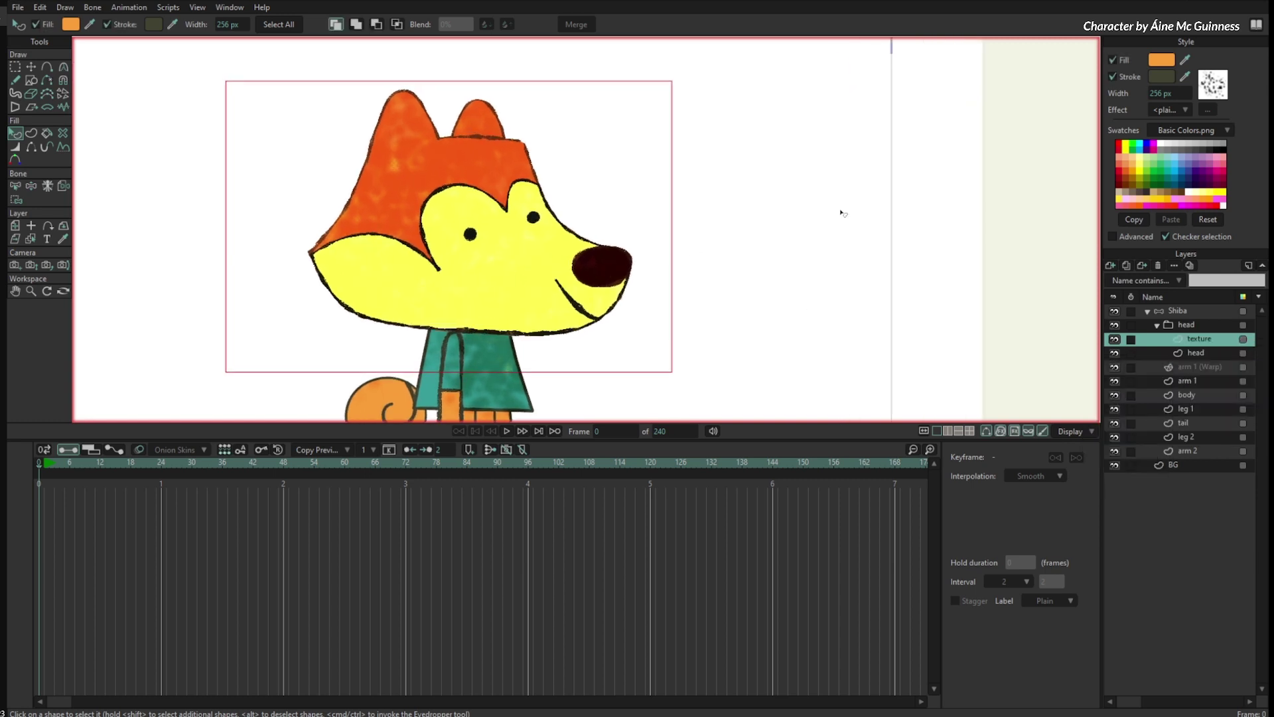
- Set the scribble's stroke color to brown 704528 with 30.2% alpha
{"action": "left_click", "coordinate": [1163, 76]}
{"action": "mouse_move", "coordinate": [854, 385]}
{"action": "left_mouse_down"}
{"action": "mouse_move", "coordinate": [850, 311]}
{"action": "mouse_move", "coordinate": [905, 285]}
{"action": "mouse_move", "coordinate": [906, 390]}
{"action": "left_mouse_up"}
{"action": "mouse_move", "coordinate": [845, 312]}
{"action": "left_mouse_down"}
{"action": "mouse_move", "coordinate": [845, 367]}
{"action": "mouse_move", "coordinate": [906, 417]}
{"action": "left_mouse_up"}
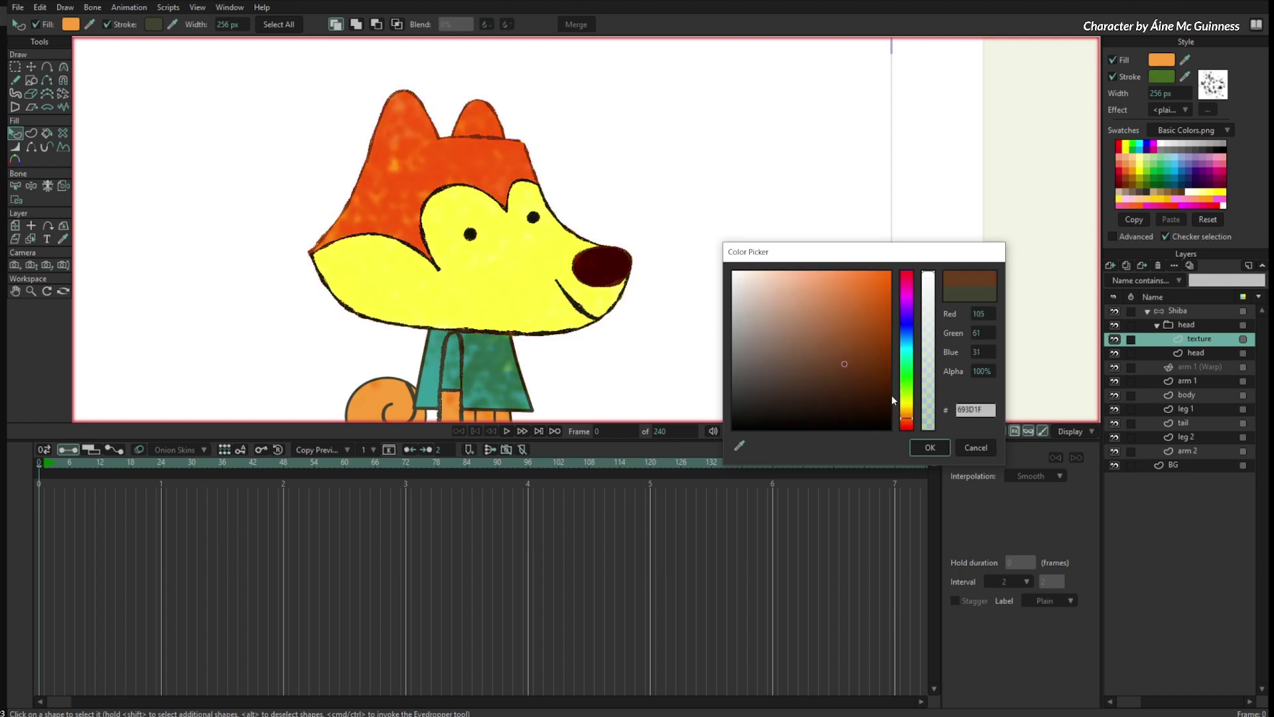
{"action": "mouse_move", "coordinate": [927, 312]}
{"action": "left_mouse_down"}
{"action": "mouse_move", "coordinate": [929, 409]}
{"action": "mouse_move", "coordinate": [928, 379]}
{"action": "left_mouse_up"}
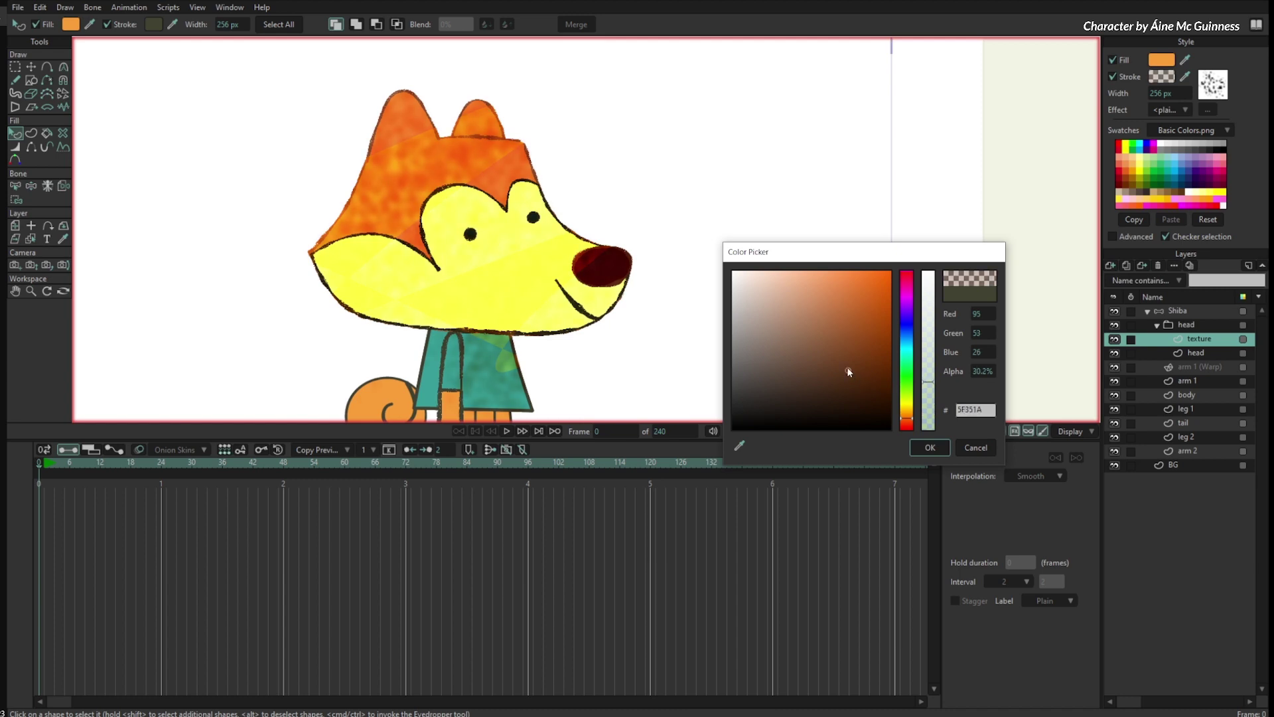
{"action": "mouse_move", "coordinate": [848, 368]}
{"action": "left_mouse_down"}
{"action": "mouse_move", "coordinate": [832, 341]}
{"action": "mouse_move", "coordinate": [834, 360]}
{"action": "left_mouse_up"}
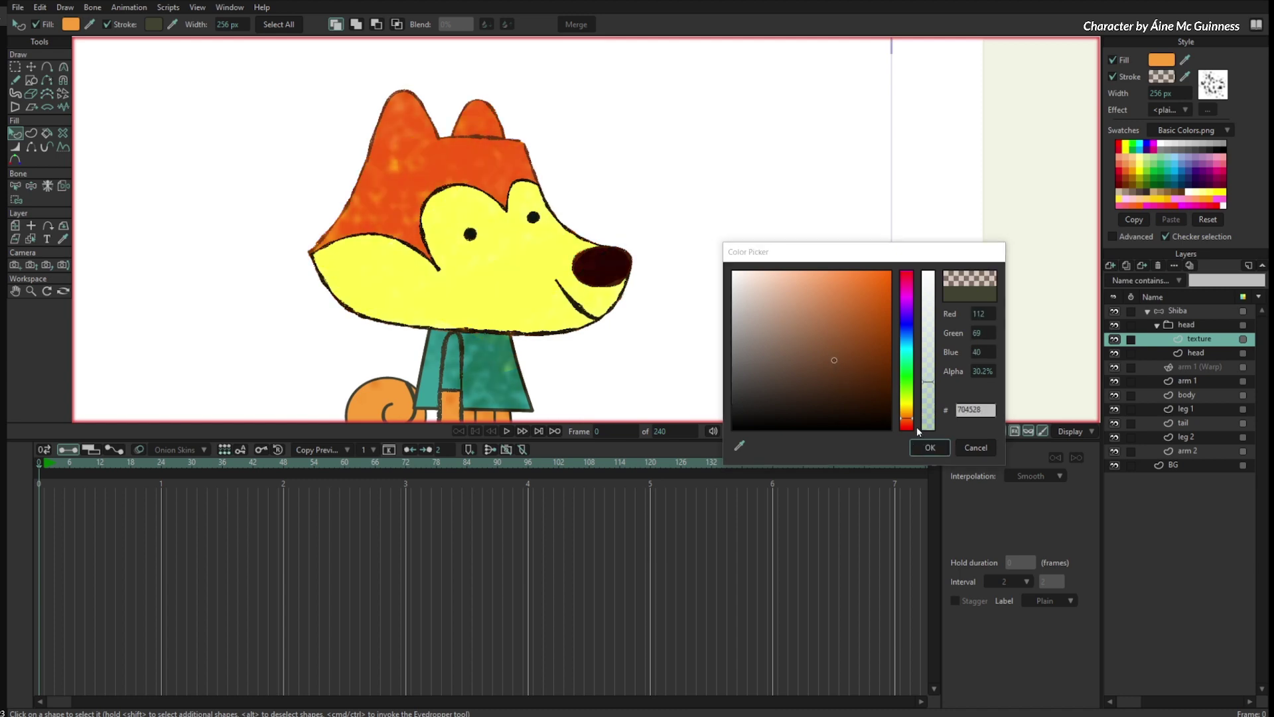
{"action": "left_click", "coordinate": [930, 447]}
- Try the Multiply blend mode on the texture layer
{"action": "right_click", "coordinate": [1175, 339]}
{"action": "mouse_move", "coordinate": [1198, 363]}
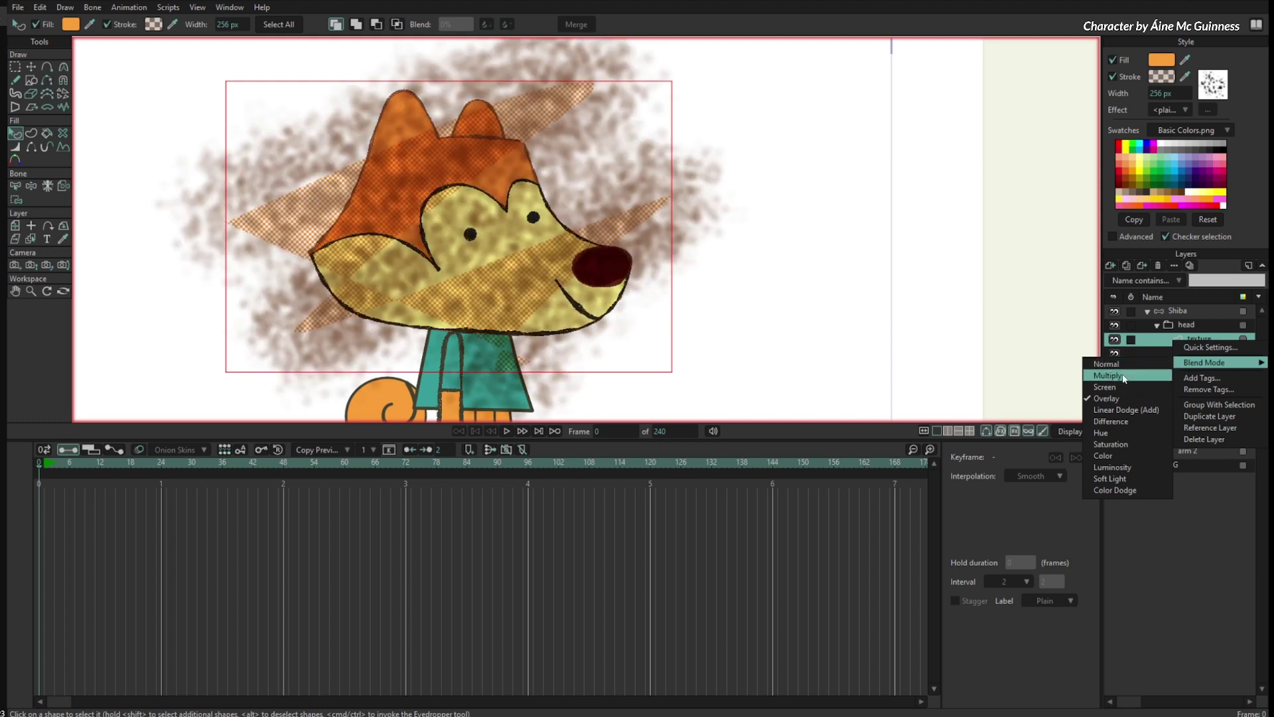
{"action": "left_click", "coordinate": [1125, 376]}
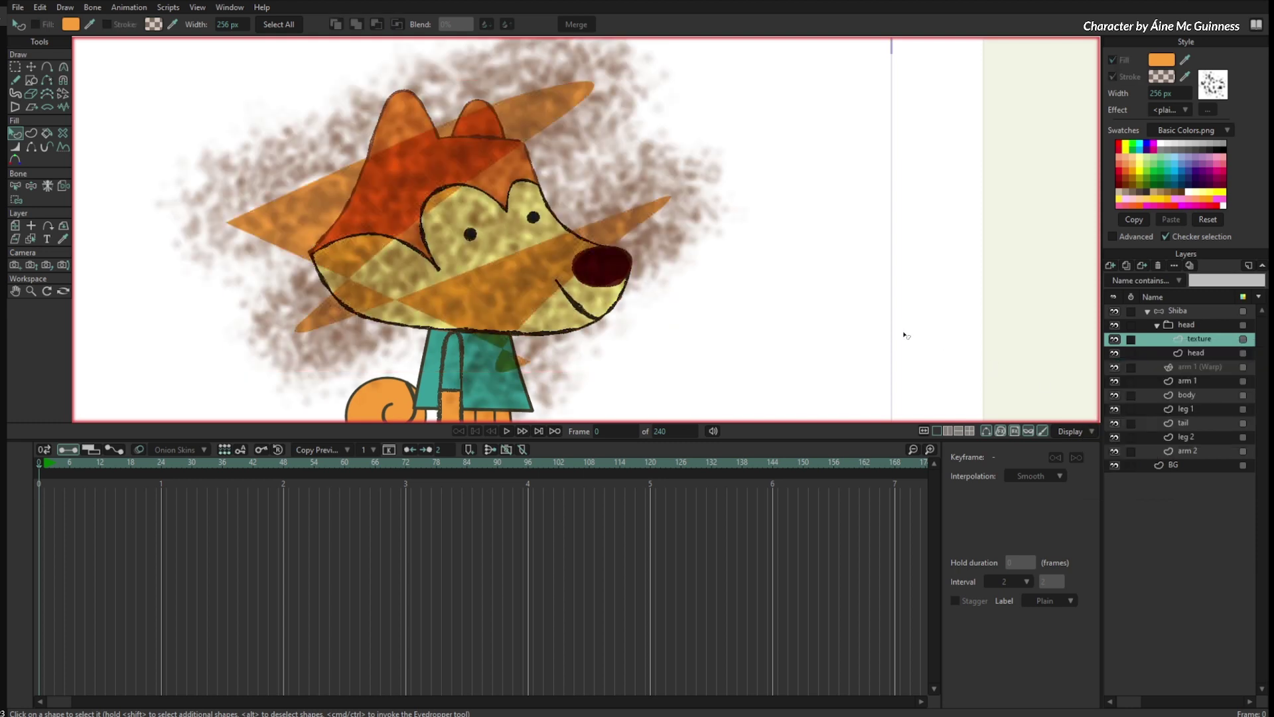
- Turn off the scribble's fill and slightly reduce its line width
{"action": "left_click", "coordinate": [536, 304]}
{"action": "left_click", "coordinate": [1118, 59]}
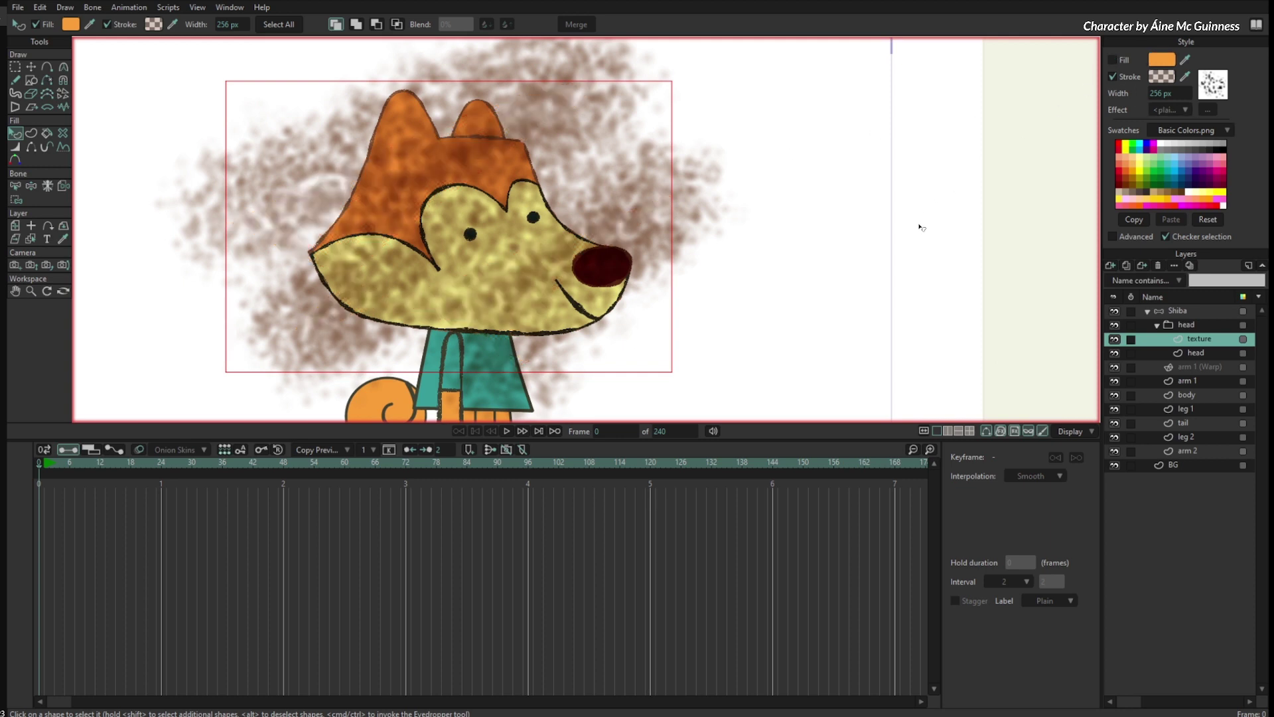
{"action": "key", "text": "g"}
{"action": "key", "text": "w"}
{"action": "mouse_move", "coordinate": [842, 322]}
{"action": "left_mouse_down"}
{"action": "mouse_move", "coordinate": [822, 327]}
{"action": "mouse_move", "coordinate": [839, 327]}
{"action": "left_mouse_up"}
{"action": "key", "text": "q"}
{"action": "left_click", "coordinate": [693, 237]}
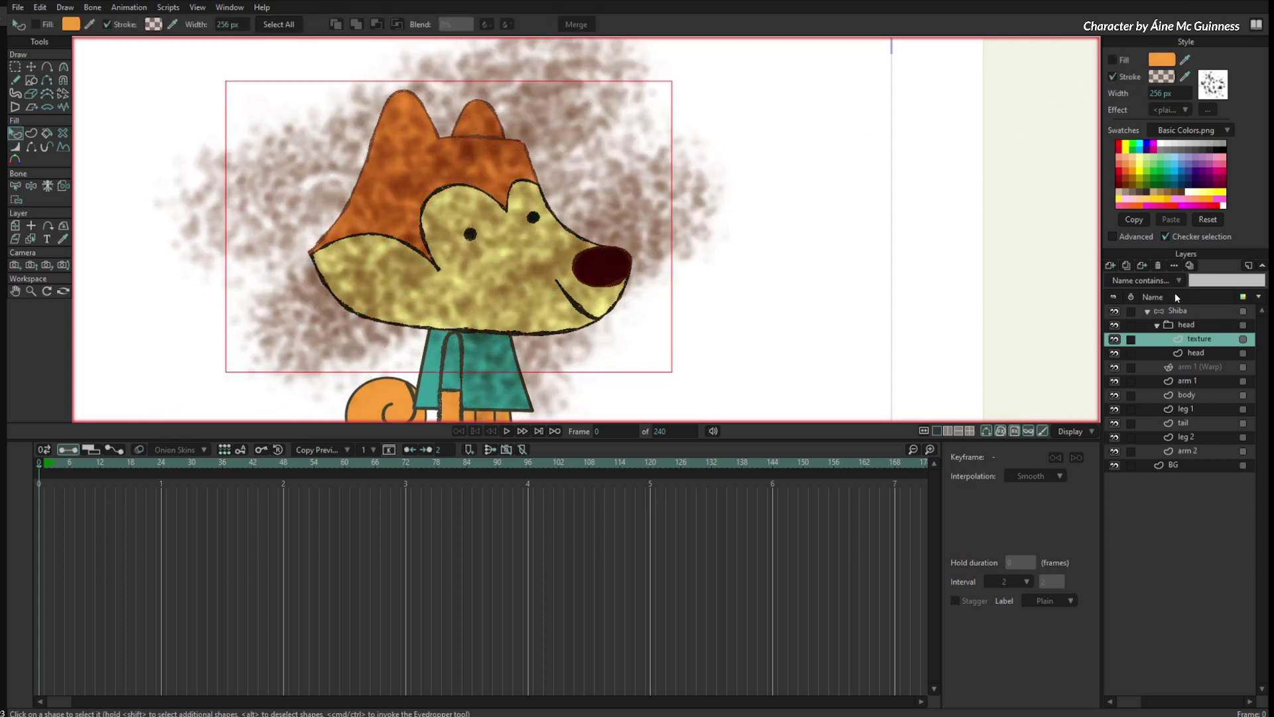
- Switch the texture layer's blend mode back to Overlay
{"action": "right_click", "coordinate": [1195, 342]}
{"action": "mouse_move", "coordinate": [1205, 361]}
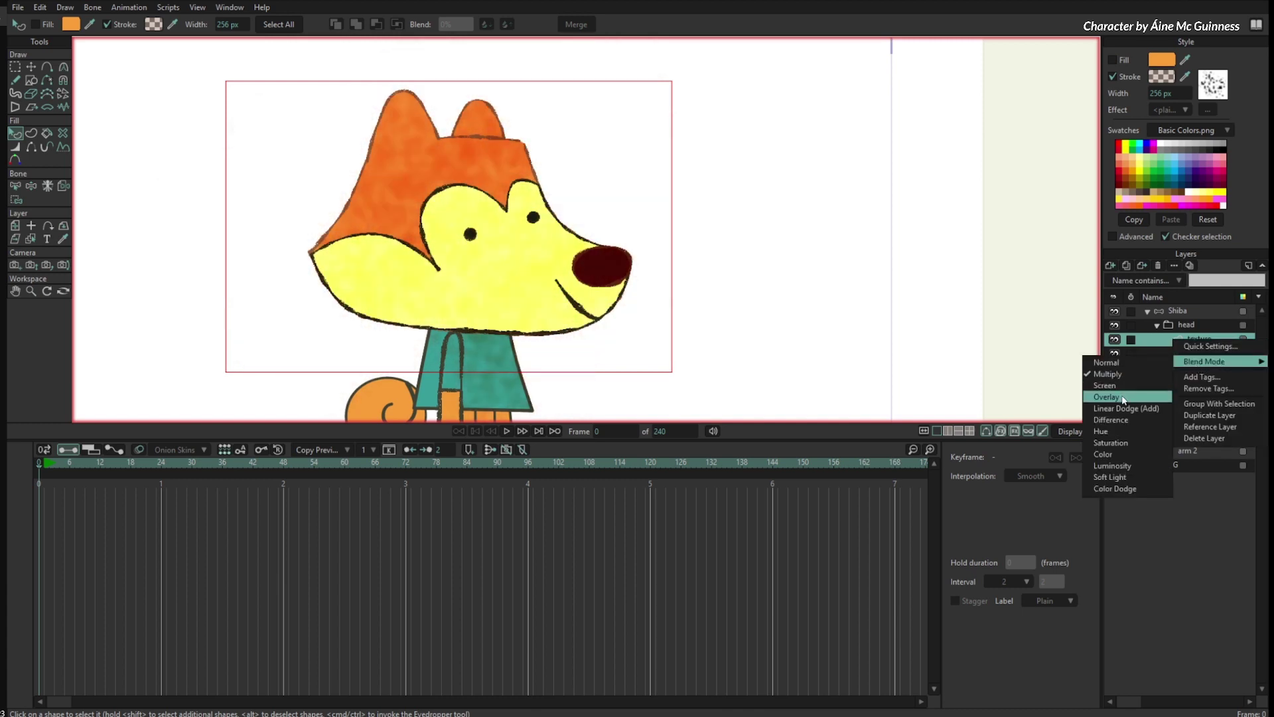
{"action": "left_click", "coordinate": [1123, 397]}
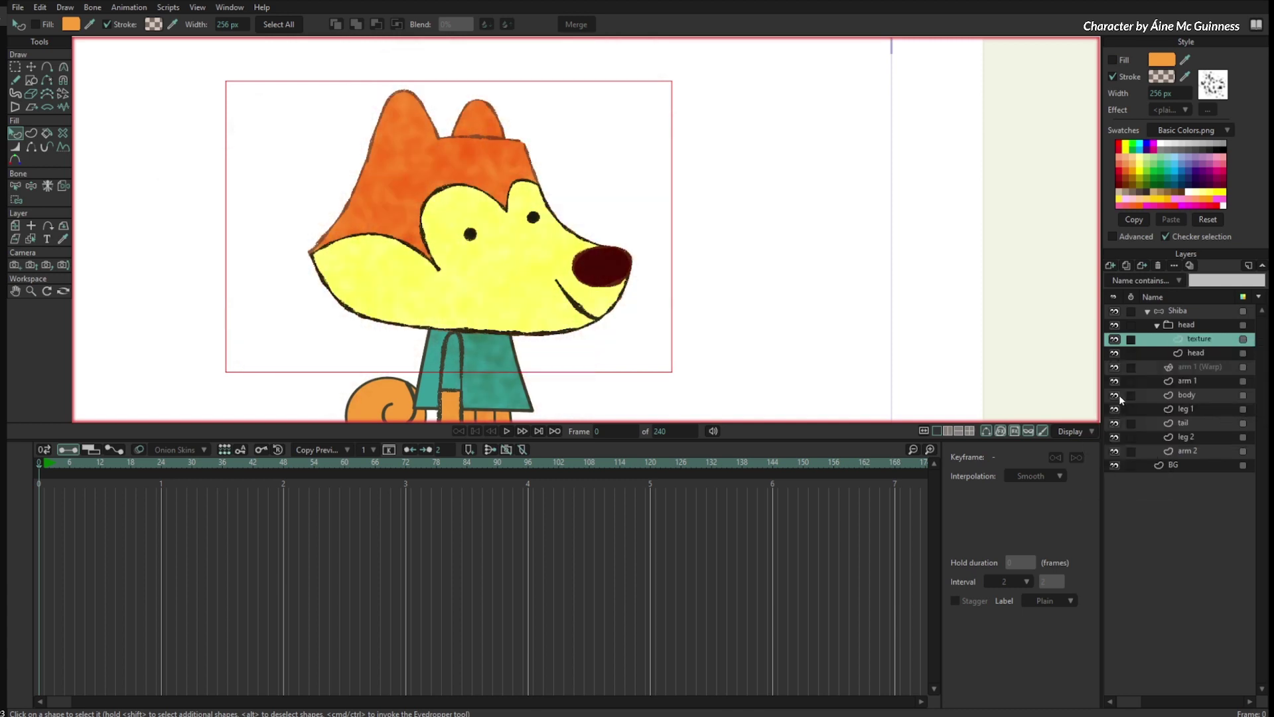
{"action": "left_click_drag", "start_coordinate": [754, 281], "coordinate": [775, 290]}
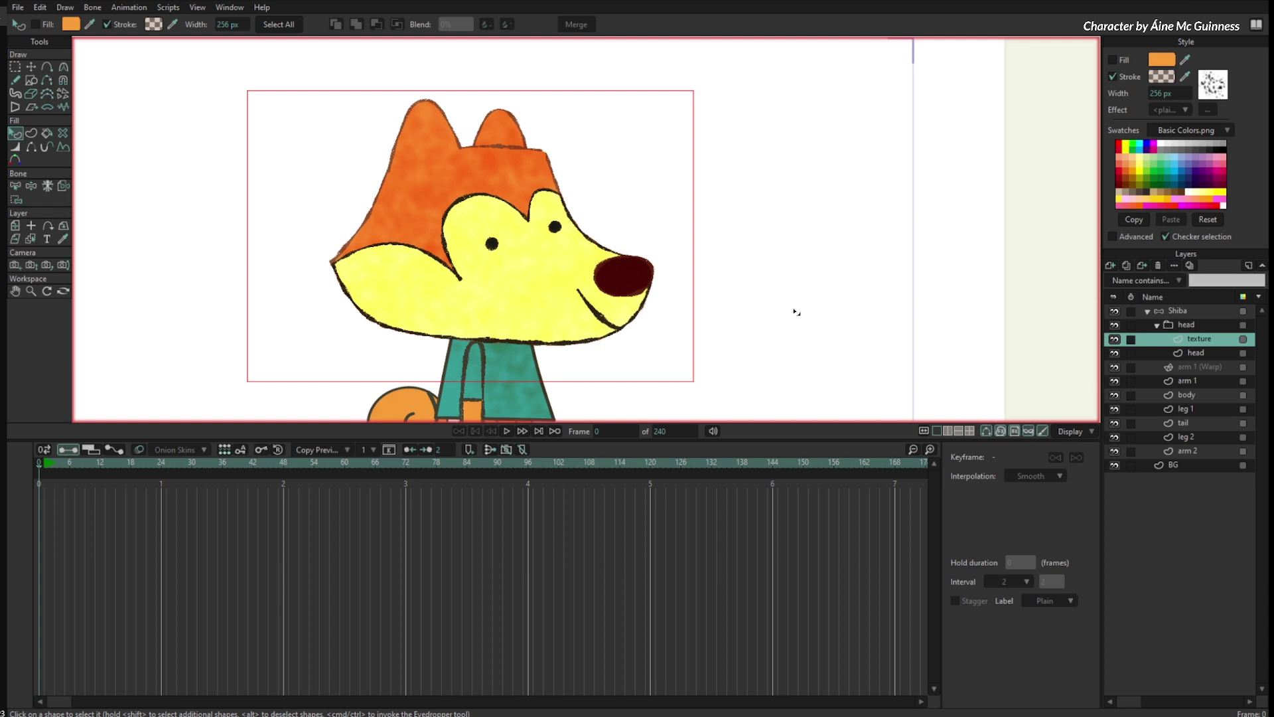
- Disable auto-fill for freehand drawing and brush additional texture strokes over the forehead, muzzle and lower cheek
{"action": "key", "text": "w"}
{"action": "key", "text": "f"}
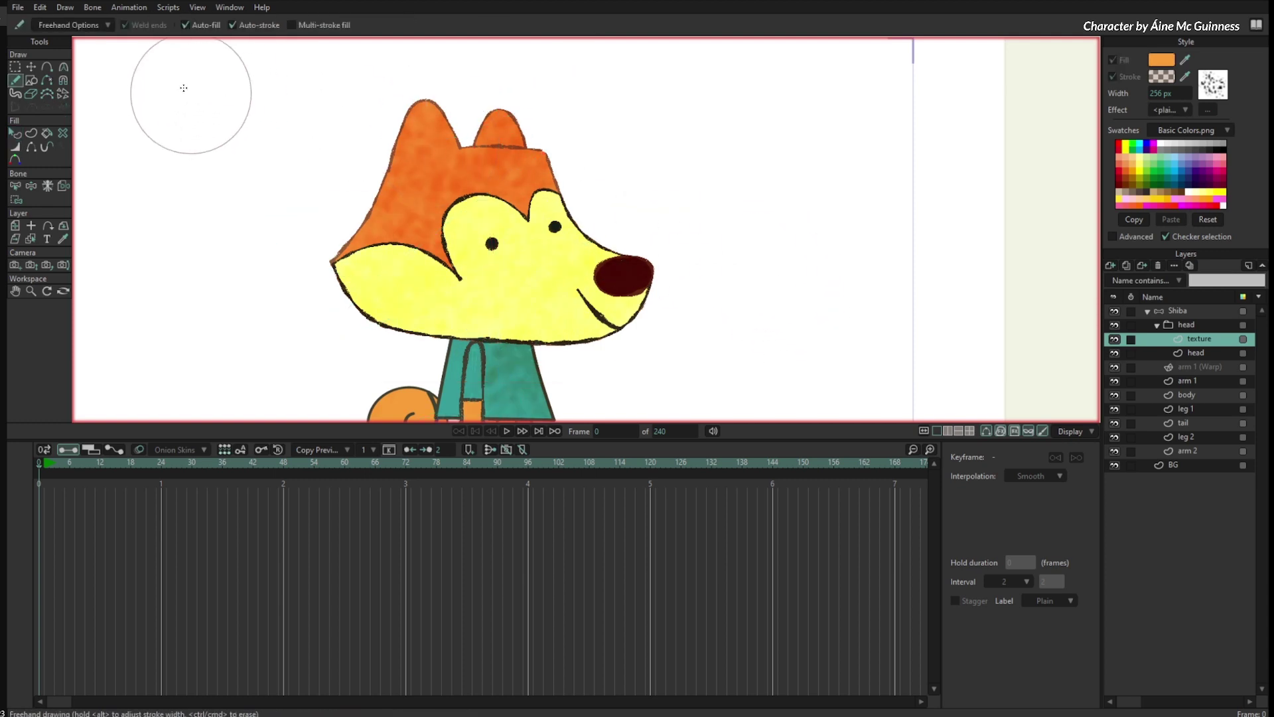
{"action": "left_click", "coordinate": [186, 24]}
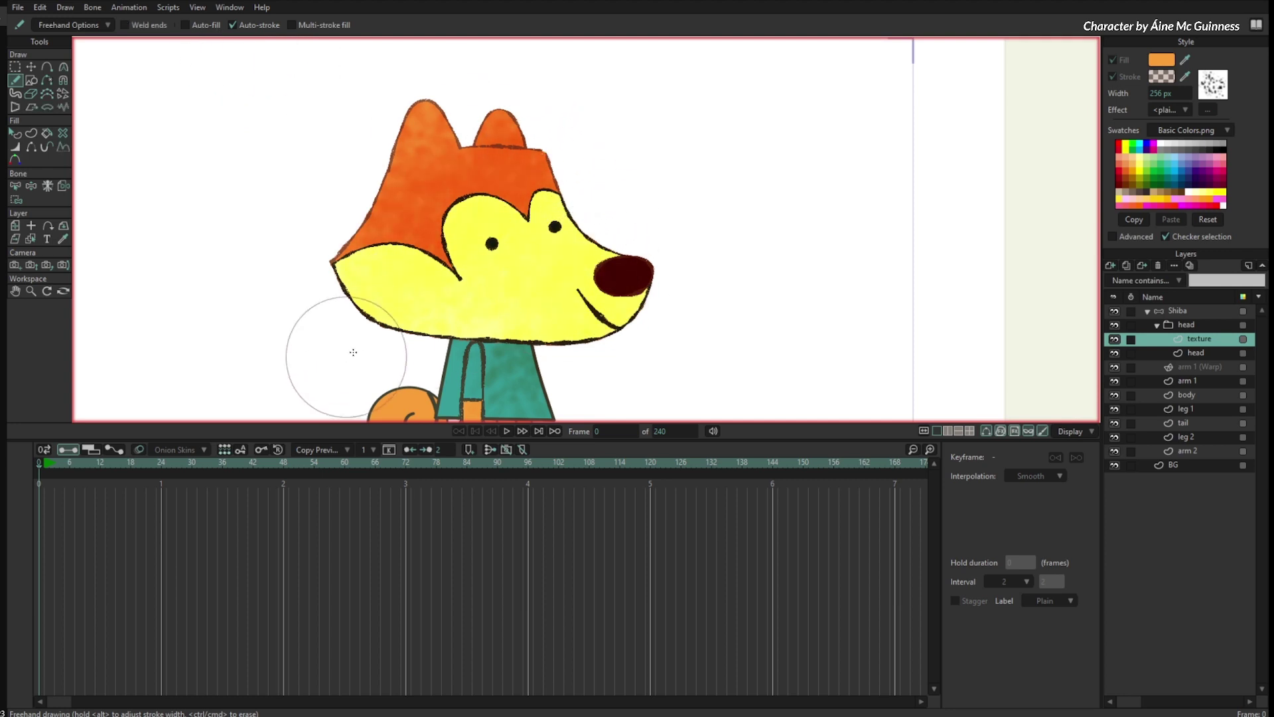
{"action": "key", "text": "q"}
- Recolor all strokes on the texture layer to a pale peach, about E9B898, with 47.8% alpha
{"action": "left_click", "coordinate": [291, 26]}
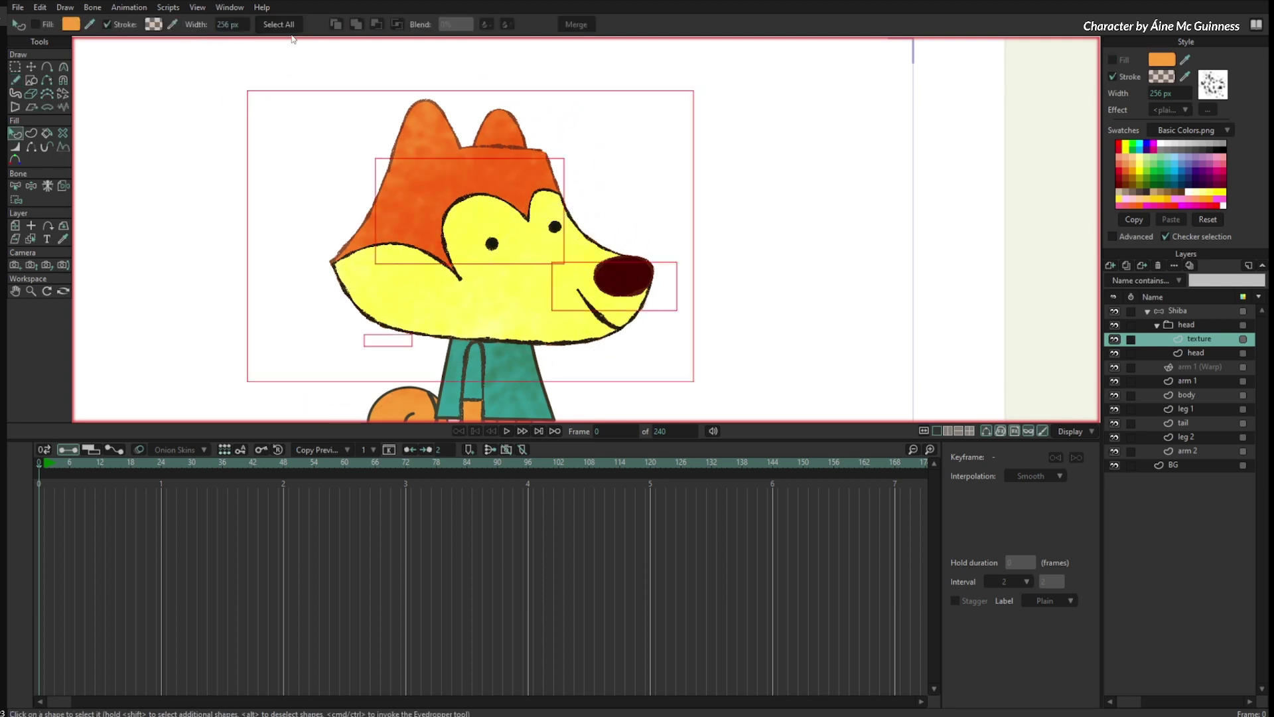
{"action": "left_click", "coordinate": [1161, 77]}
{"action": "mouse_move", "coordinate": [928, 364]}
{"action": "left_mouse_down"}
{"action": "mouse_move", "coordinate": [928, 312]}
{"action": "mouse_move", "coordinate": [925, 375]}
{"action": "left_mouse_up"}
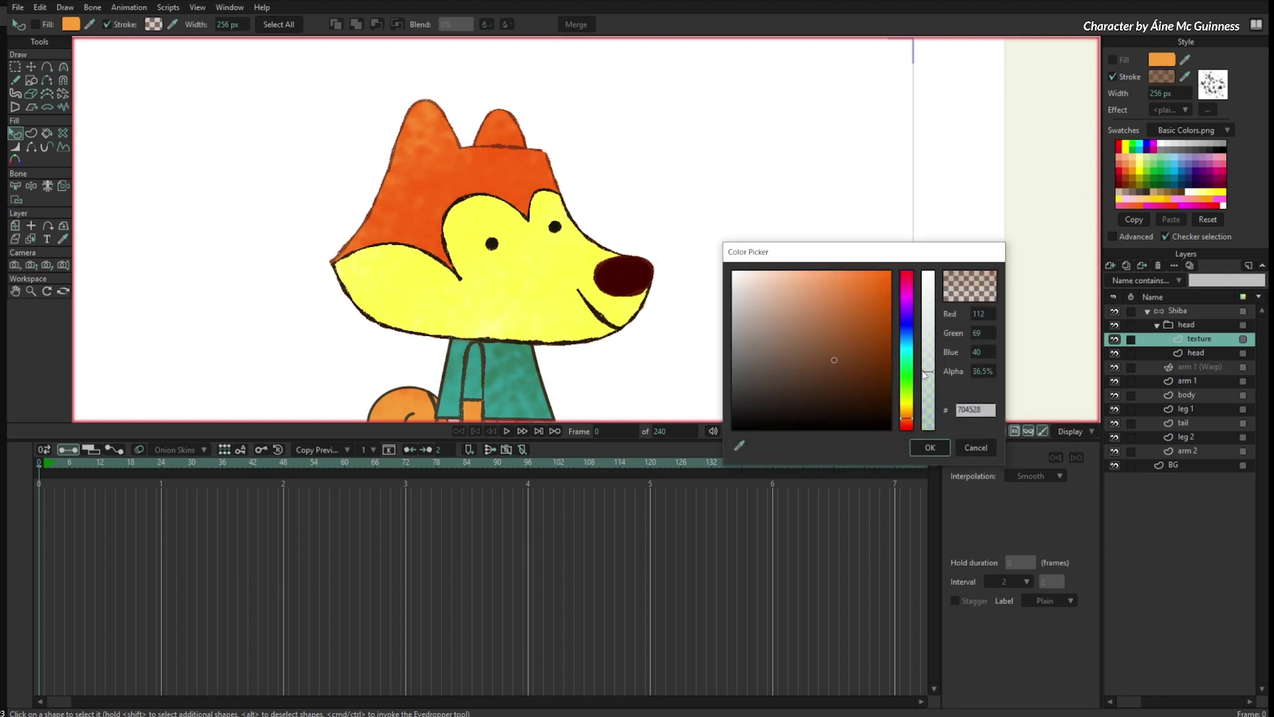
{"action": "mouse_move", "coordinate": [845, 352]}
{"action": "left_mouse_down"}
{"action": "mouse_move", "coordinate": [876, 398]}
{"action": "mouse_move", "coordinate": [859, 300]}
{"action": "mouse_move", "coordinate": [759, 304]}
{"action": "mouse_move", "coordinate": [769, 294]}
{"action": "left_mouse_up"}
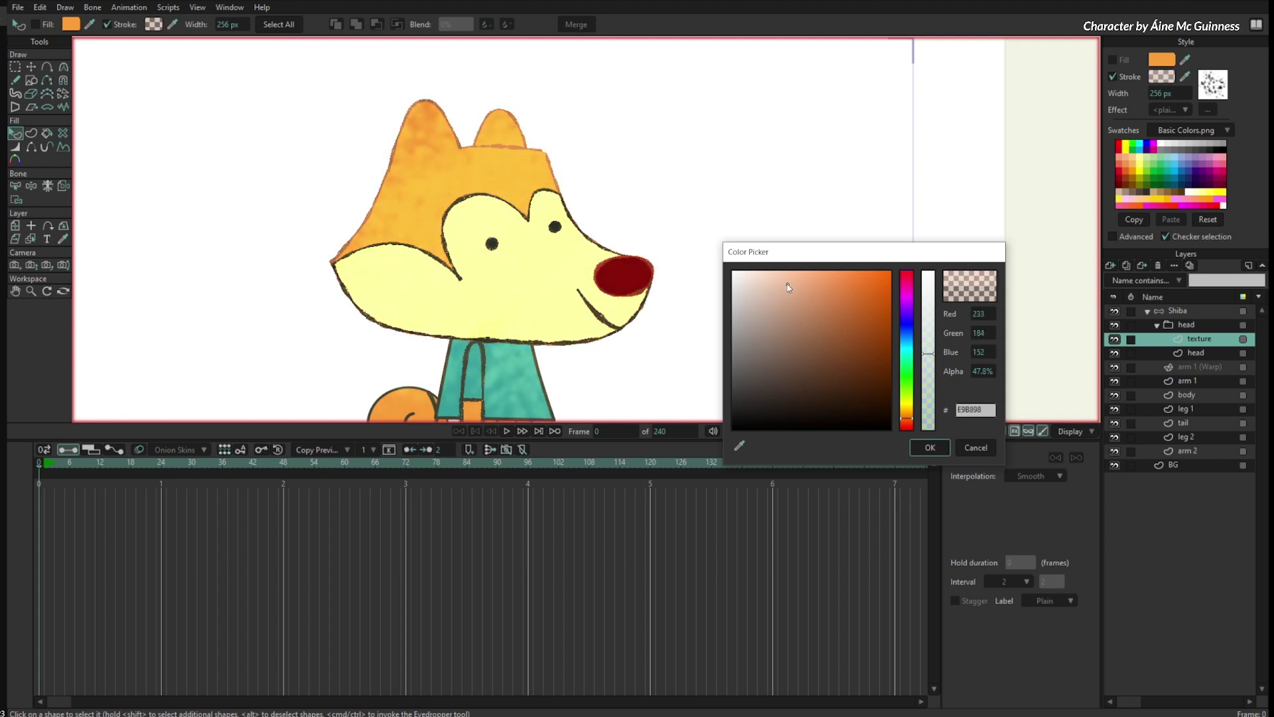
{"action": "left_click", "coordinate": [929, 448]}
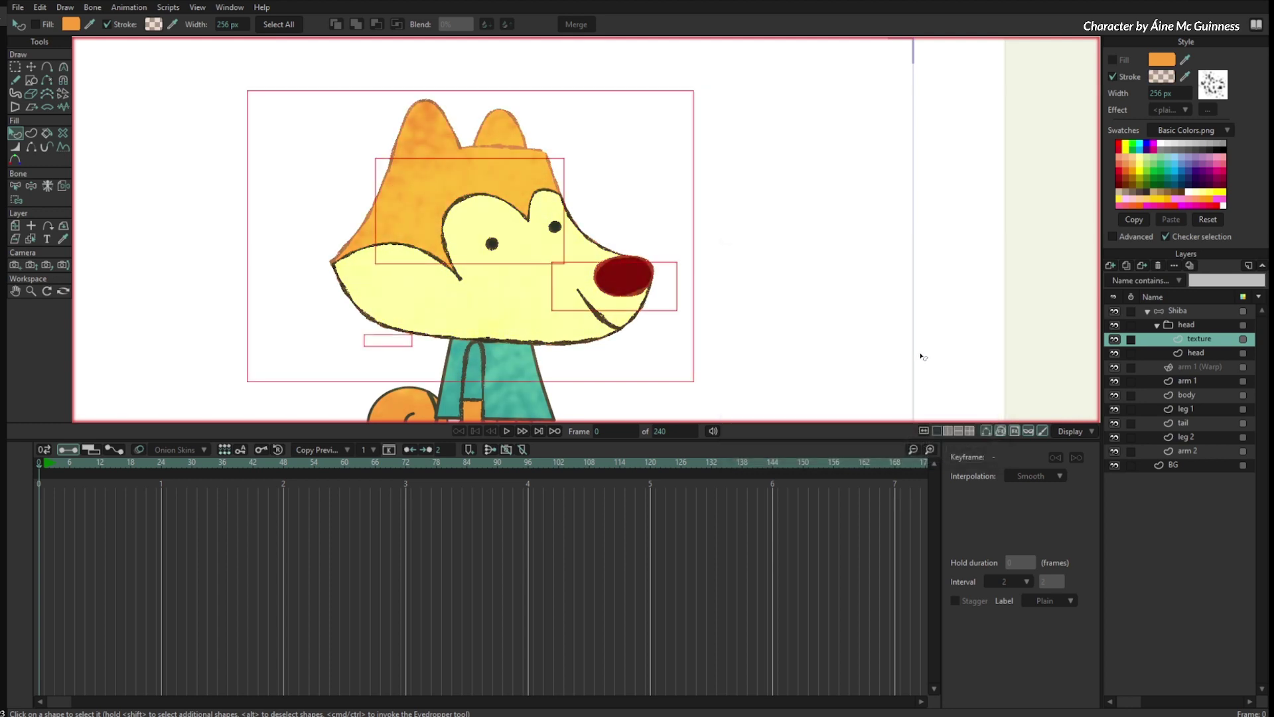
- Adjust the line width of the texture strokes to make the grain on the head finer
{"action": "key", "text": "w"}
{"action": "key", "text": "g"}
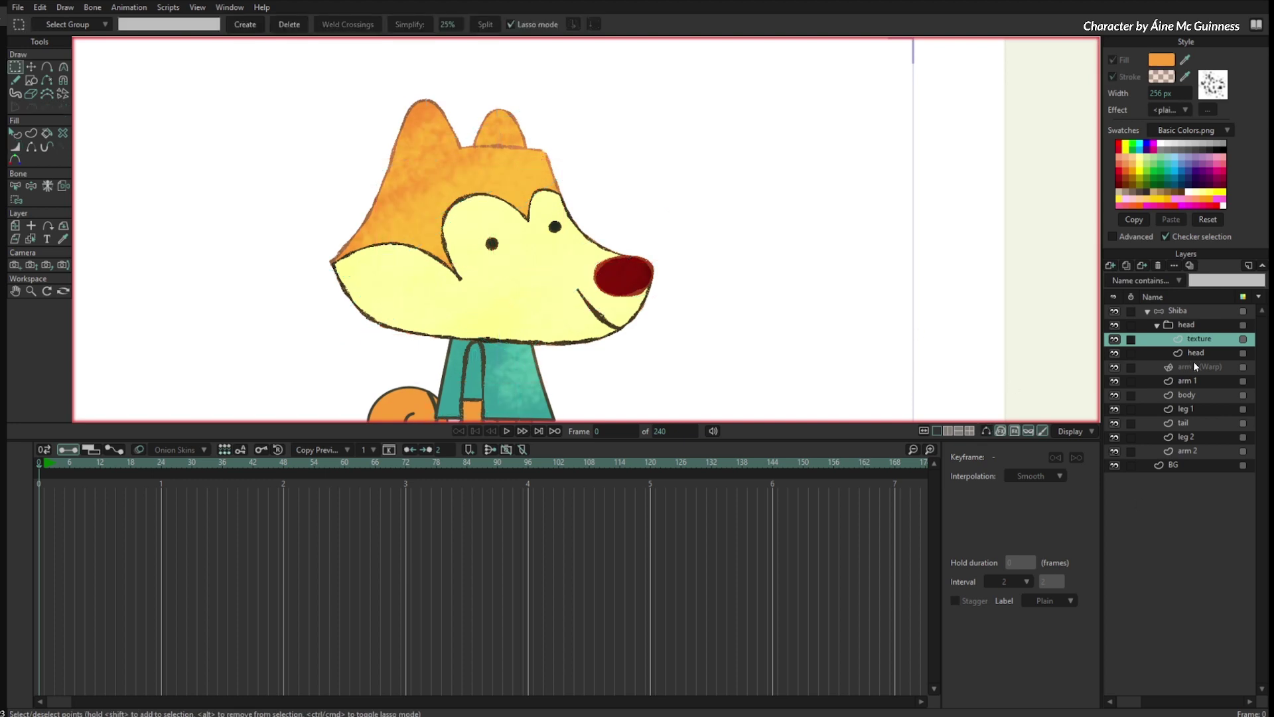
{"action": "left_click_drag", "start_coordinate": [664, 371], "coordinate": [669, 327]}
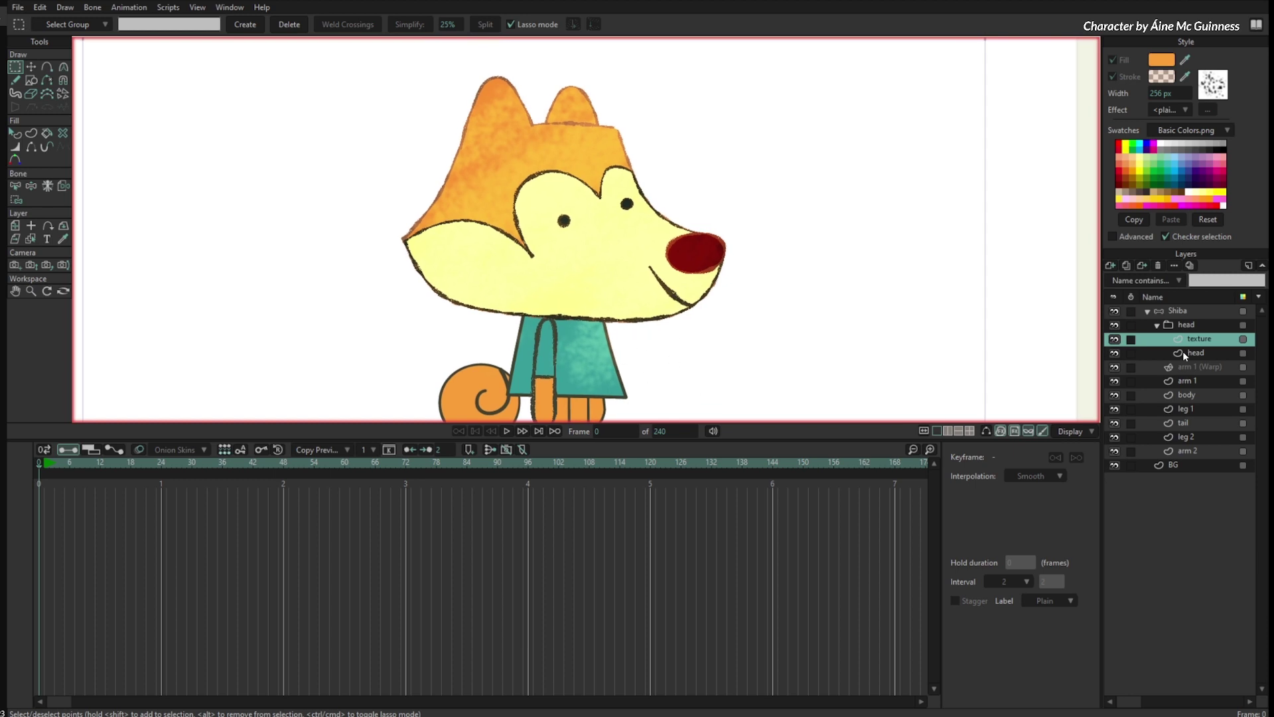
- Set the head group's mask to Mask - Inside Bottom Layer so the texture is clipped to the head drawing
{"action": "left_click", "coordinate": [1189, 325]}
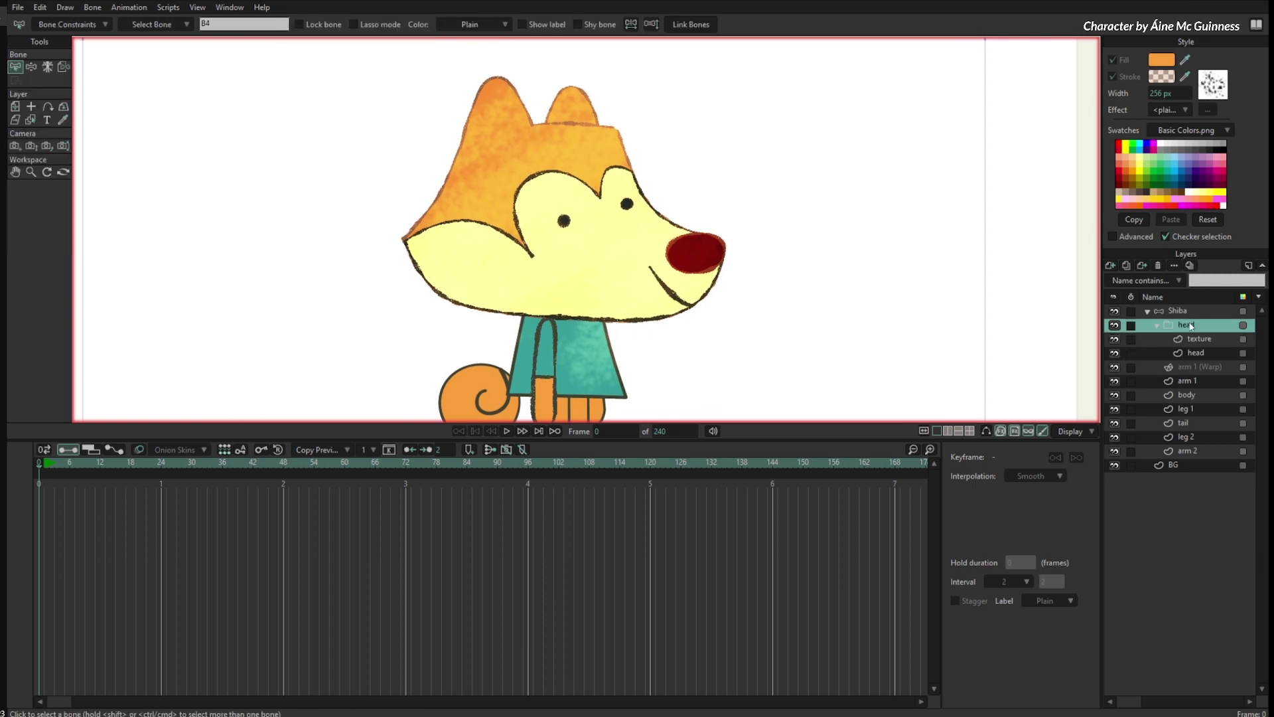
{"action": "left_click", "coordinate": [1204, 338]}
{"action": "left_click", "coordinate": [1199, 326]}
{"action": "right_click", "coordinate": [1182, 330]}
{"action": "mouse_move", "coordinate": [1202, 392]}
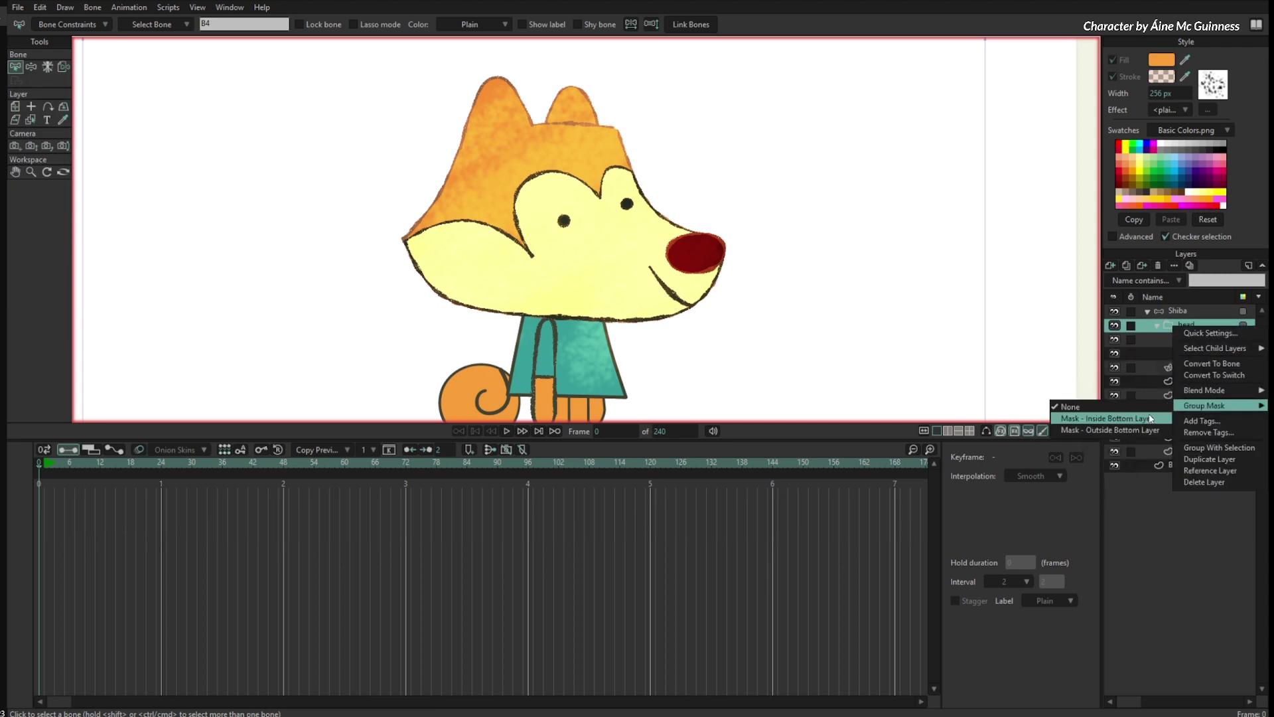
{"action": "left_click", "coordinate": [1146, 417]}
- Examine the masked texture layer's strokes together with the bone that drives the head
{"action": "left_click", "coordinate": [1198, 352]}
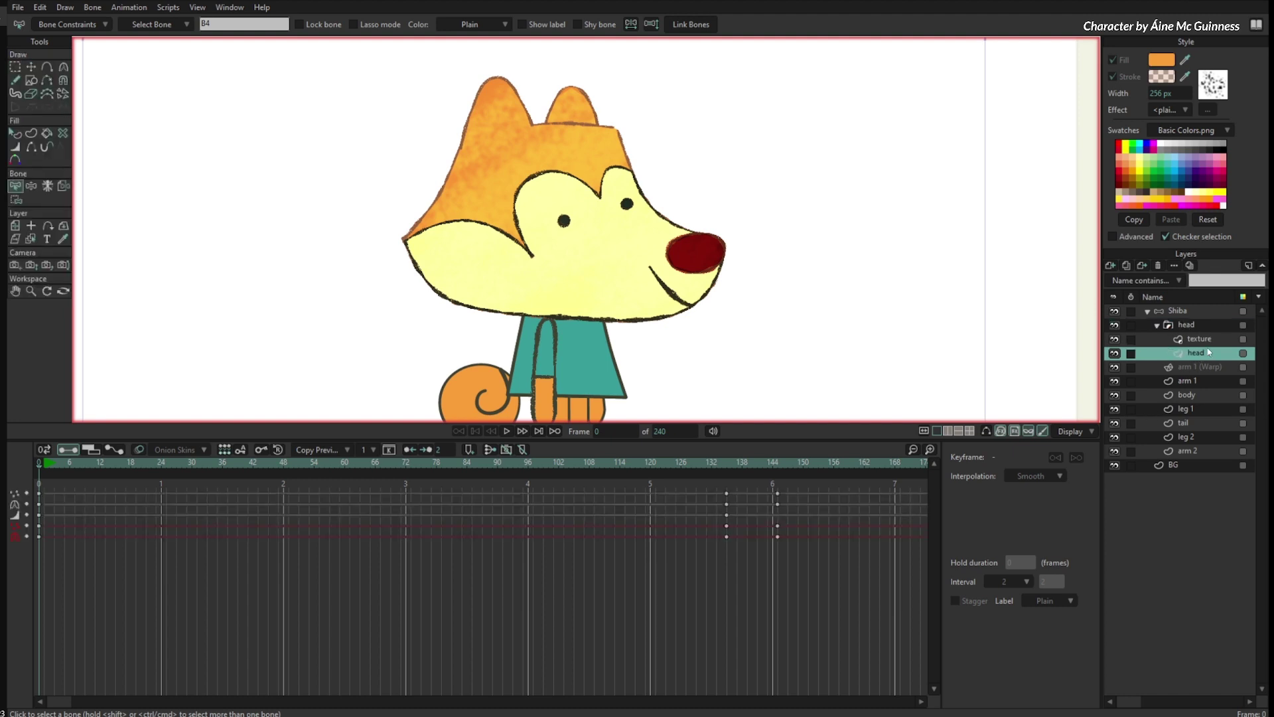
{"action": "key", "text": "g"}
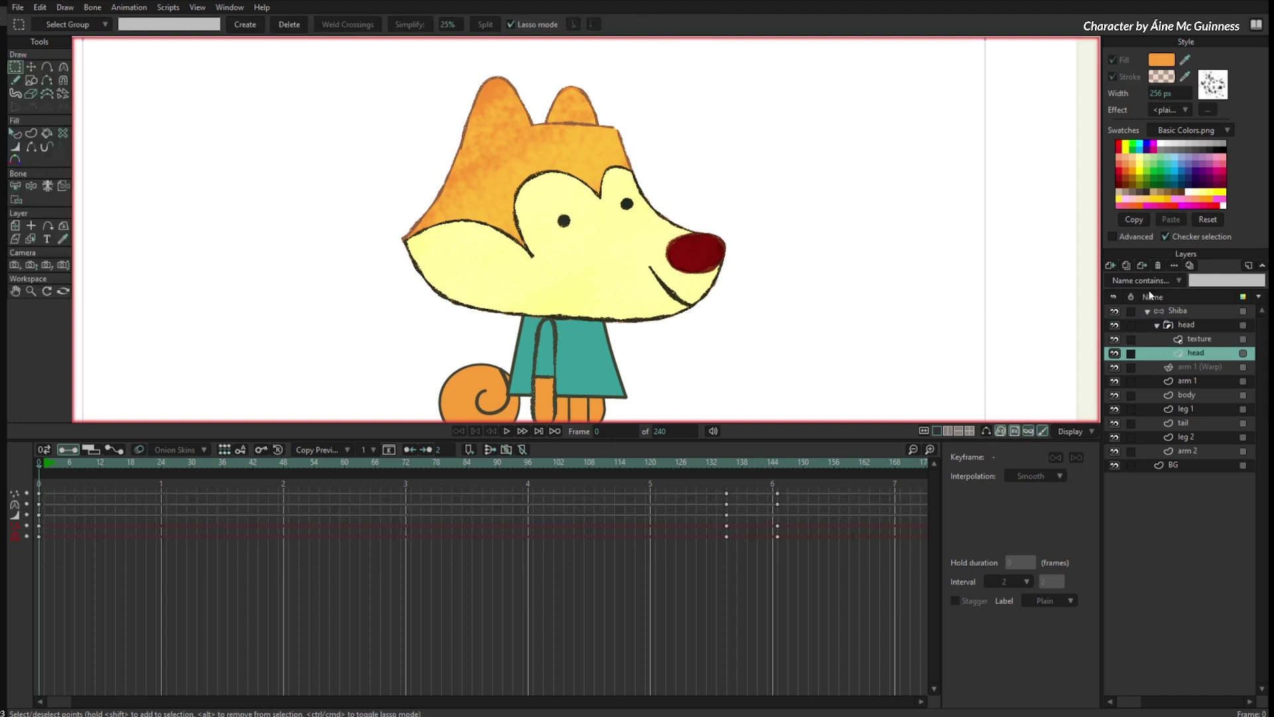
{"action": "left_click", "coordinate": [1197, 340]}
{"action": "key", "text": "q"}
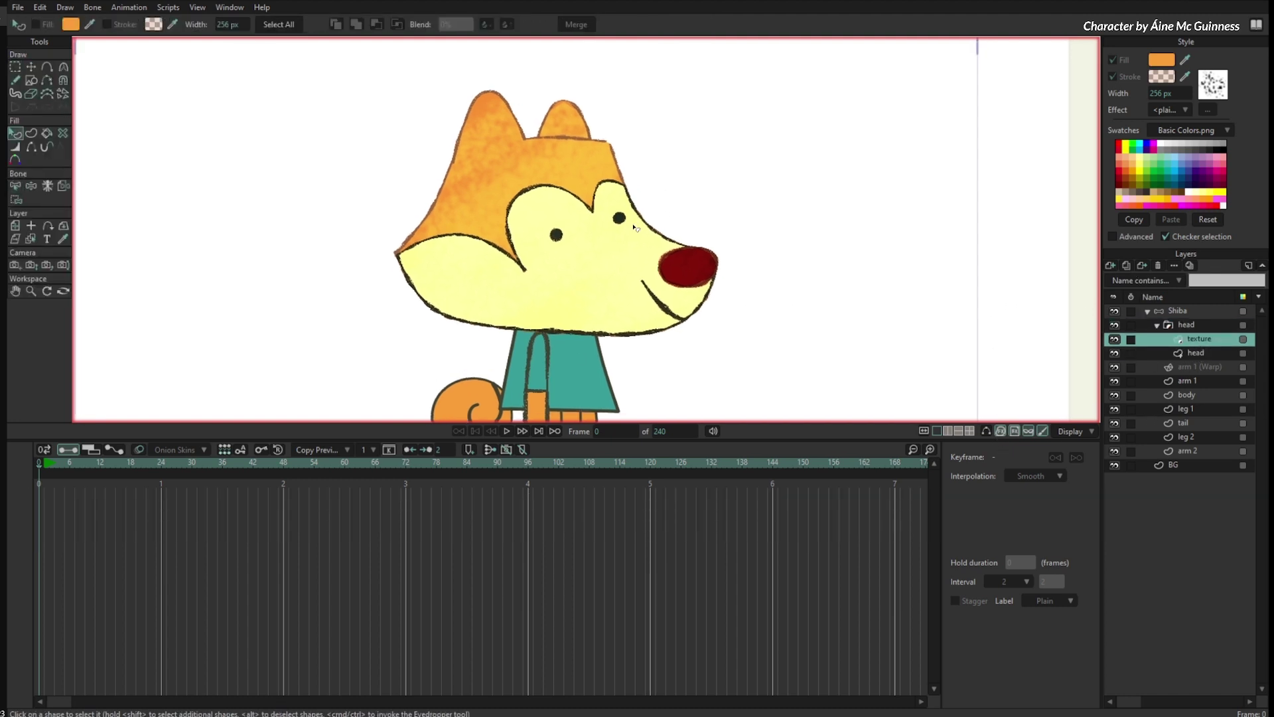
{"action": "key", "text": "z"}
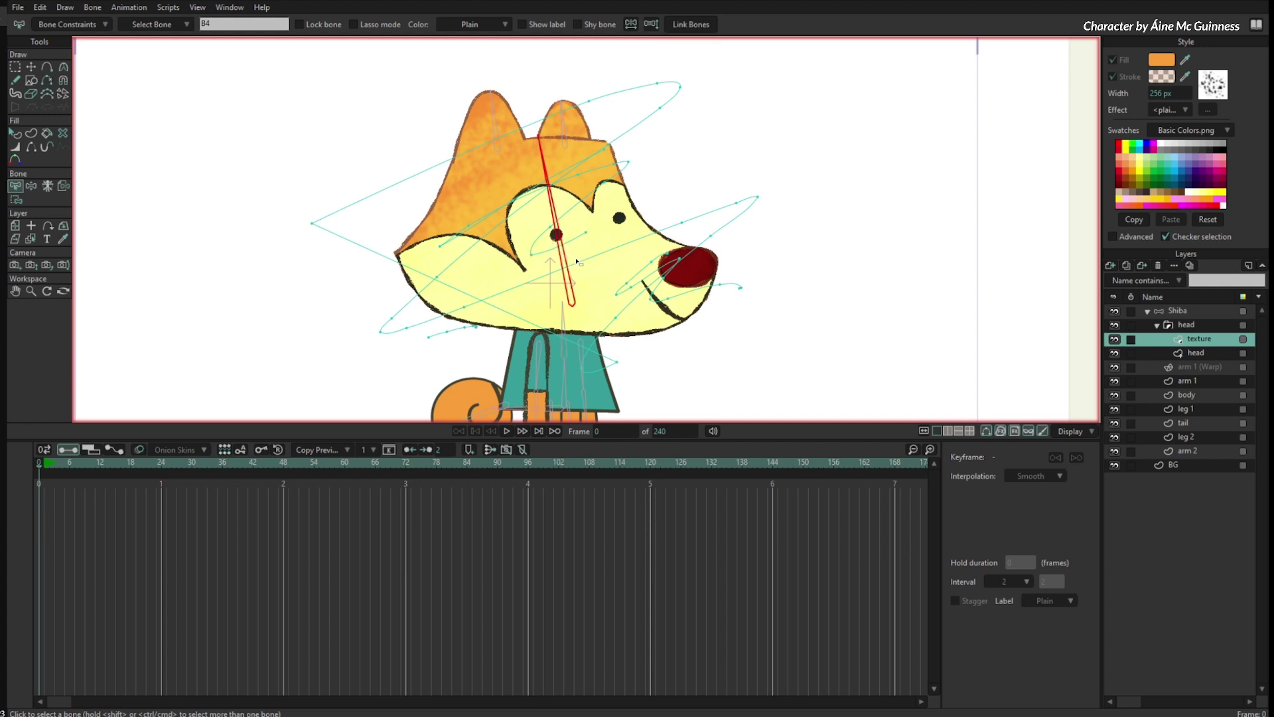
{"action": "left_click_drag", "start_coordinate": [799, 288], "coordinate": [768, 287]}
- Preview the Shiba layer's animation close up on the head, including frame 57, and return to frame 0
{"action": "left_click", "coordinate": [1180, 314]}
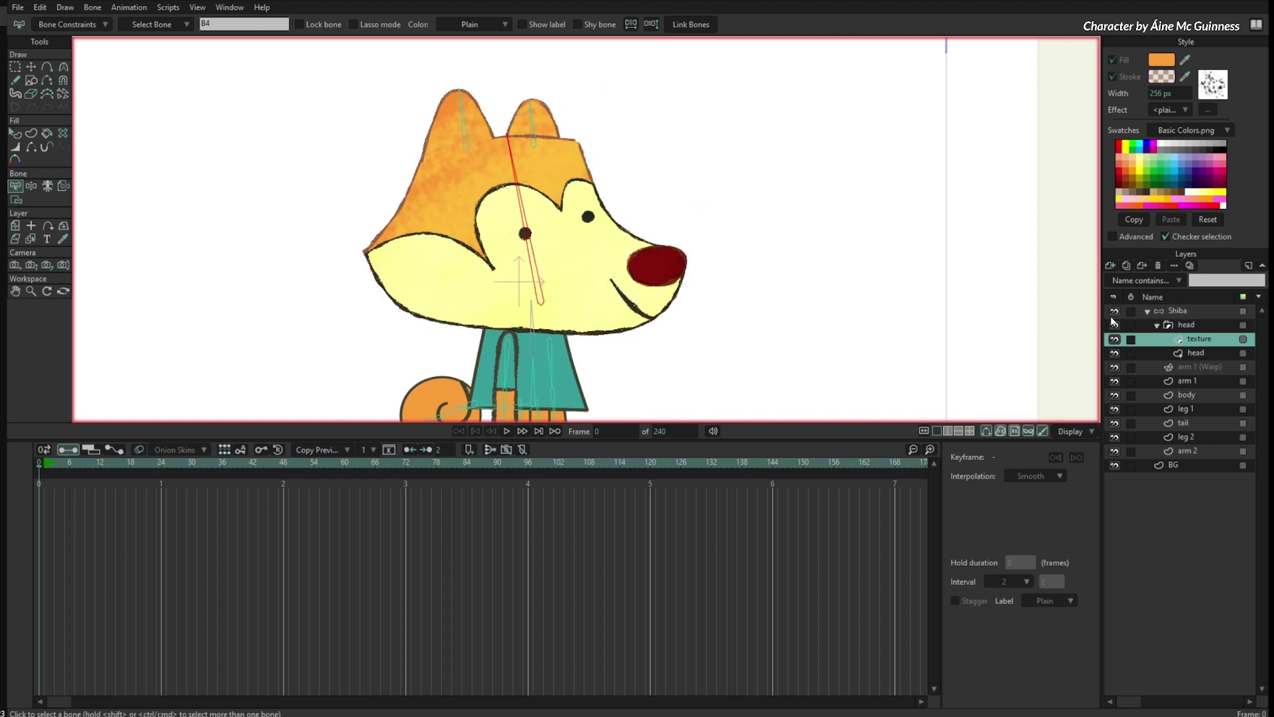
{"action": "left_click_drag", "start_coordinate": [253, 463], "coordinate": [279, 482]}
{"action": "scroll", "coordinate": [506, 291], "scroll_direction": "up", "scroll_amount": 3}
{"action": "left_click_drag", "start_coordinate": [663, 248], "coordinate": [649, 317]}
{"action": "left_click", "coordinate": [513, 431]}
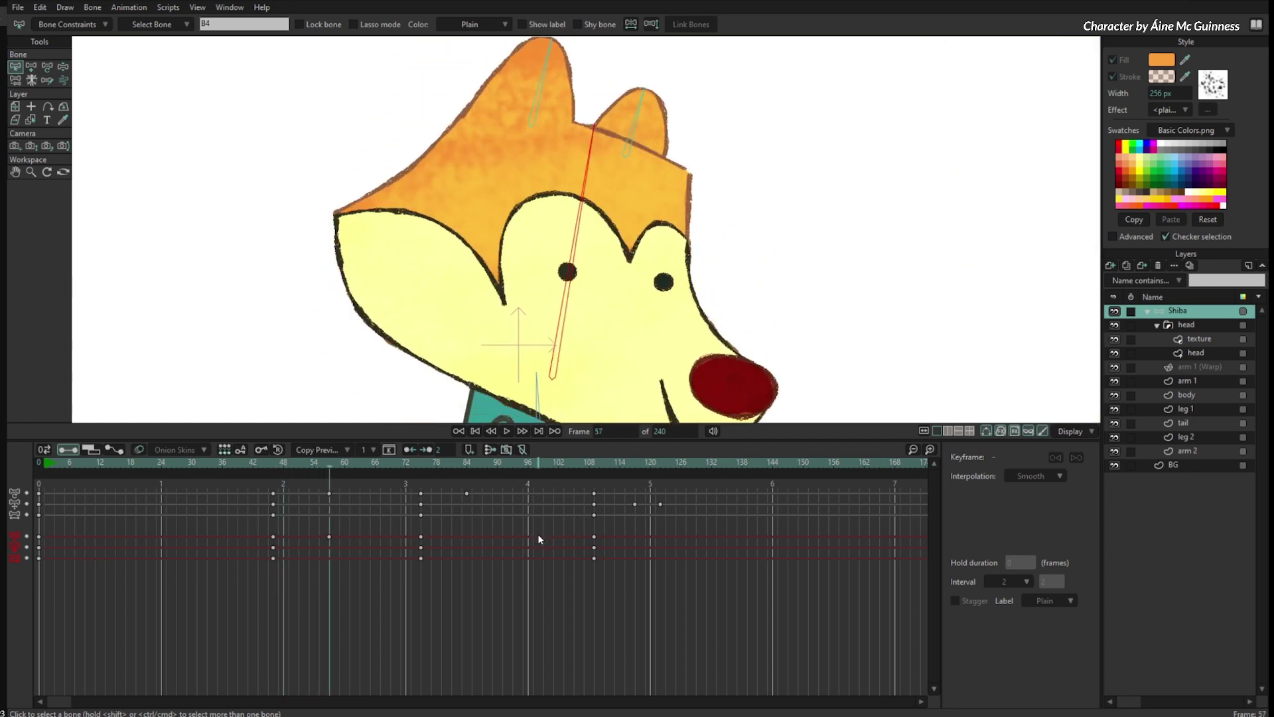
{"action": "left_click_drag", "start_coordinate": [289, 471], "coordinate": [44, 473]}
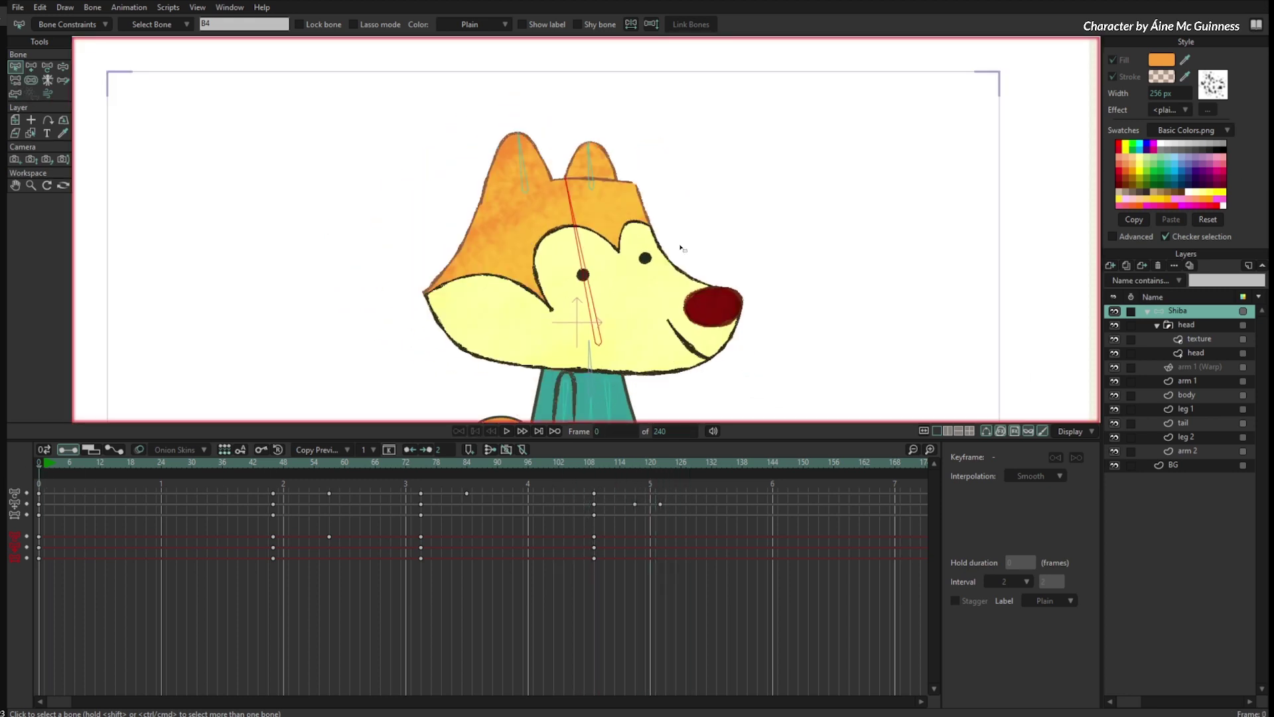
- Delete the existing strokes on the texture layer and brush new freehand texture strokes across the head
{"action": "left_click", "coordinate": [1189, 337]}
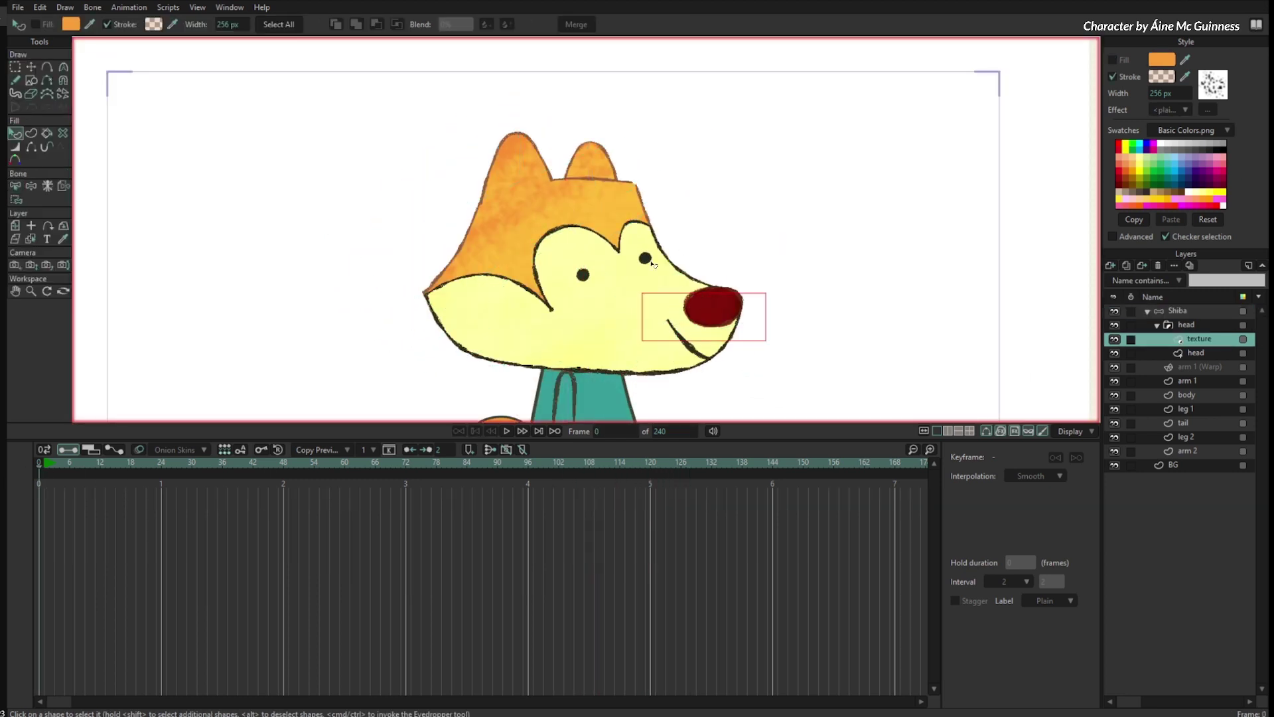
{"action": "key", "text": "g"}
{"action": "key", "text": "f"}
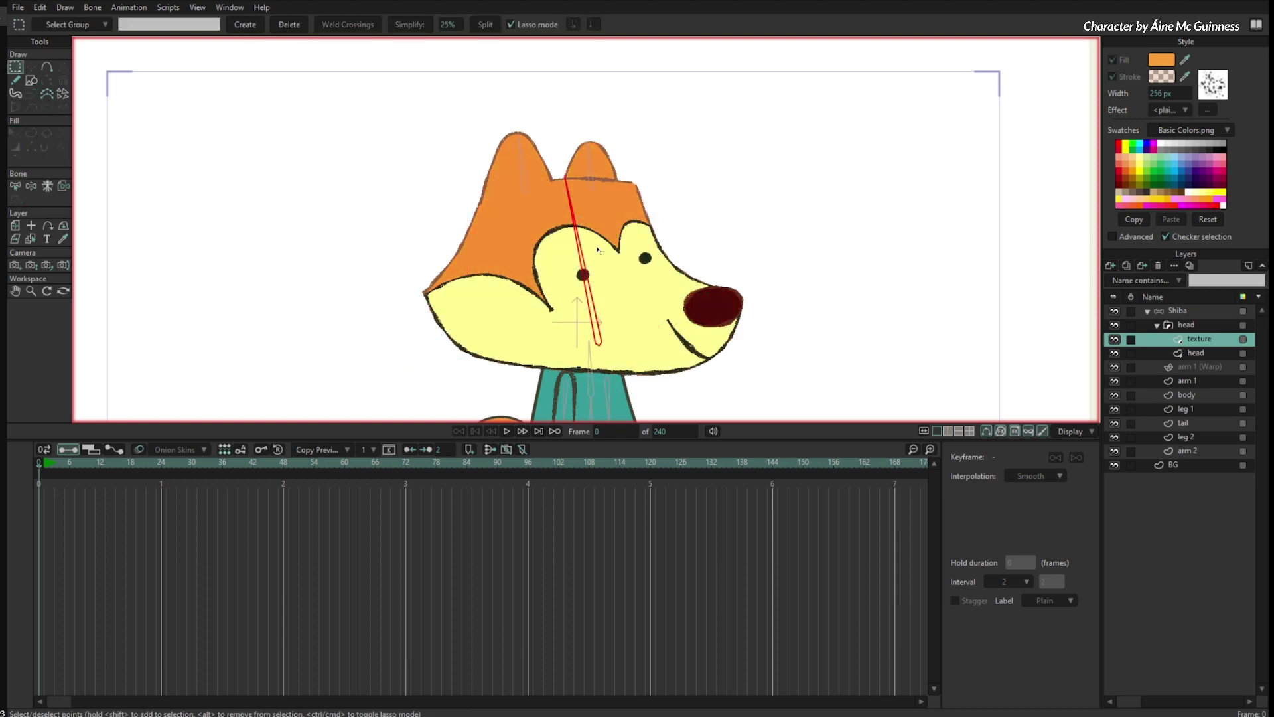
{"action": "mouse_move", "coordinate": [468, 235]}
{"action": "left_mouse_down"}
{"action": "mouse_move", "coordinate": [551, 271]}
{"action": "mouse_move", "coordinate": [487, 270]}
{"action": "mouse_move", "coordinate": [486, 329]}
{"action": "mouse_move", "coordinate": [592, 373]}
{"action": "mouse_move", "coordinate": [683, 318]}
{"action": "left_mouse_up"}
{"action": "mouse_move", "coordinate": [671, 253]}
{"action": "left_mouse_down"}
{"action": "mouse_move", "coordinate": [631, 198]}
{"action": "mouse_move", "coordinate": [654, 167]}
{"action": "left_mouse_up"}
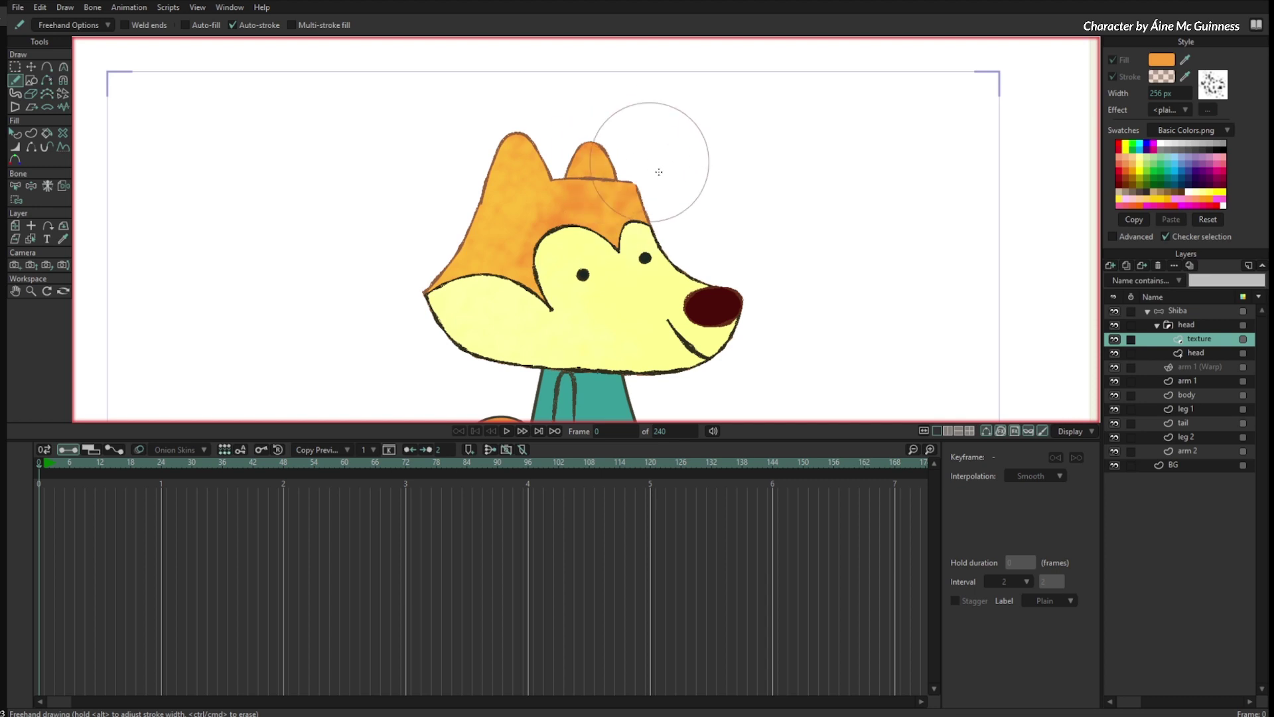
- Duplicate the texture layer and clear all strokes from the copy for fresh freehand drawing
{"action": "left_click", "coordinate": [1129, 267]}
{"action": "key", "text": "g"}
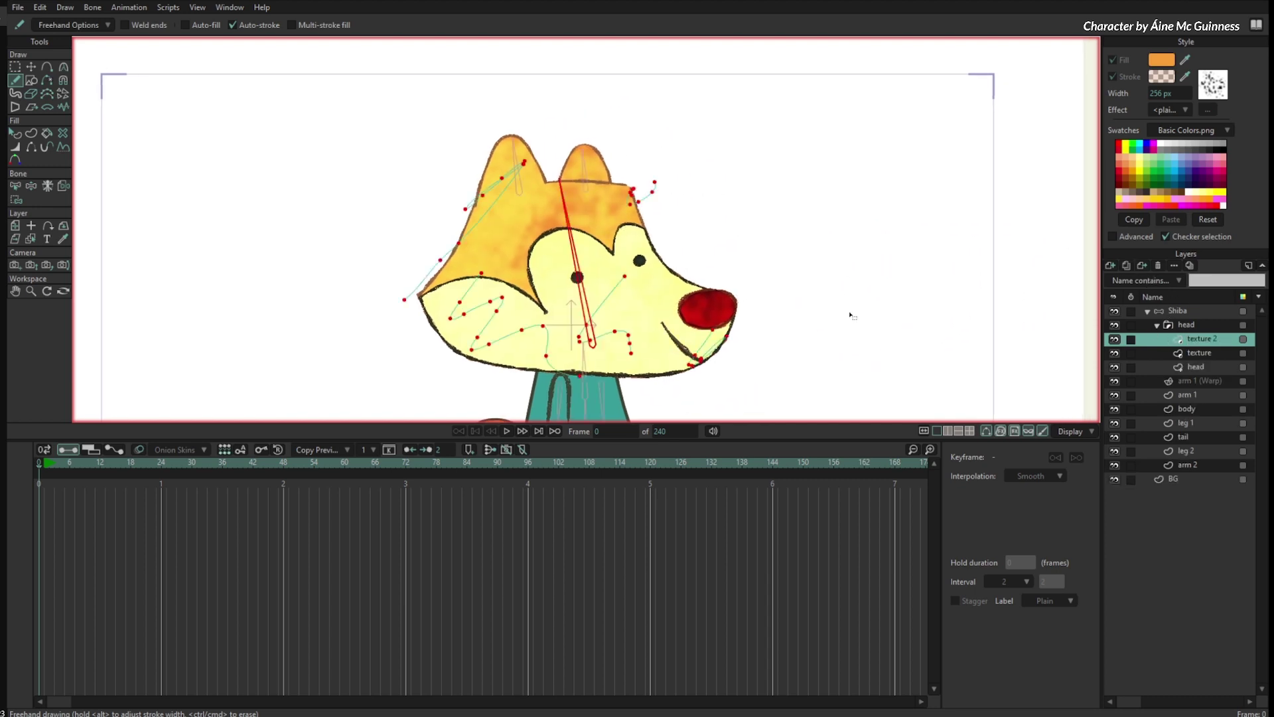
{"action": "key", "text": "f"}
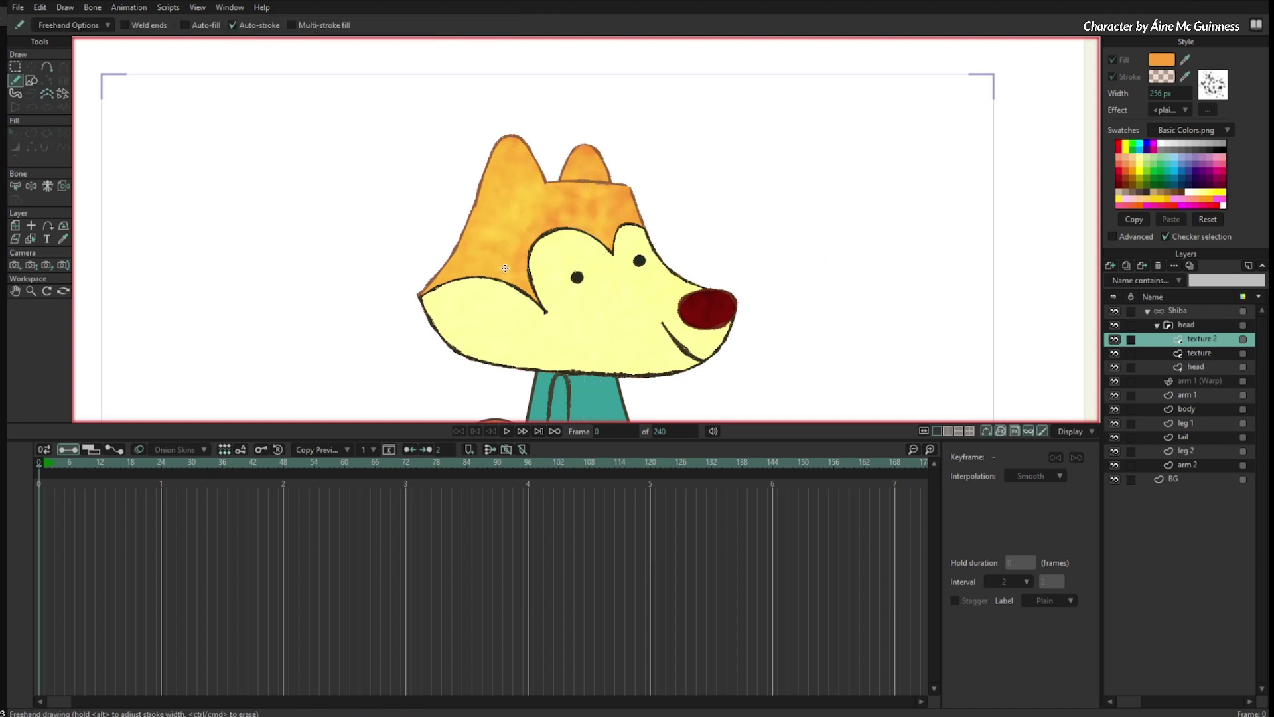
- Set the blend mode of the texture 2 layer to Multiply
{"action": "right_click", "coordinate": [1180, 343]}
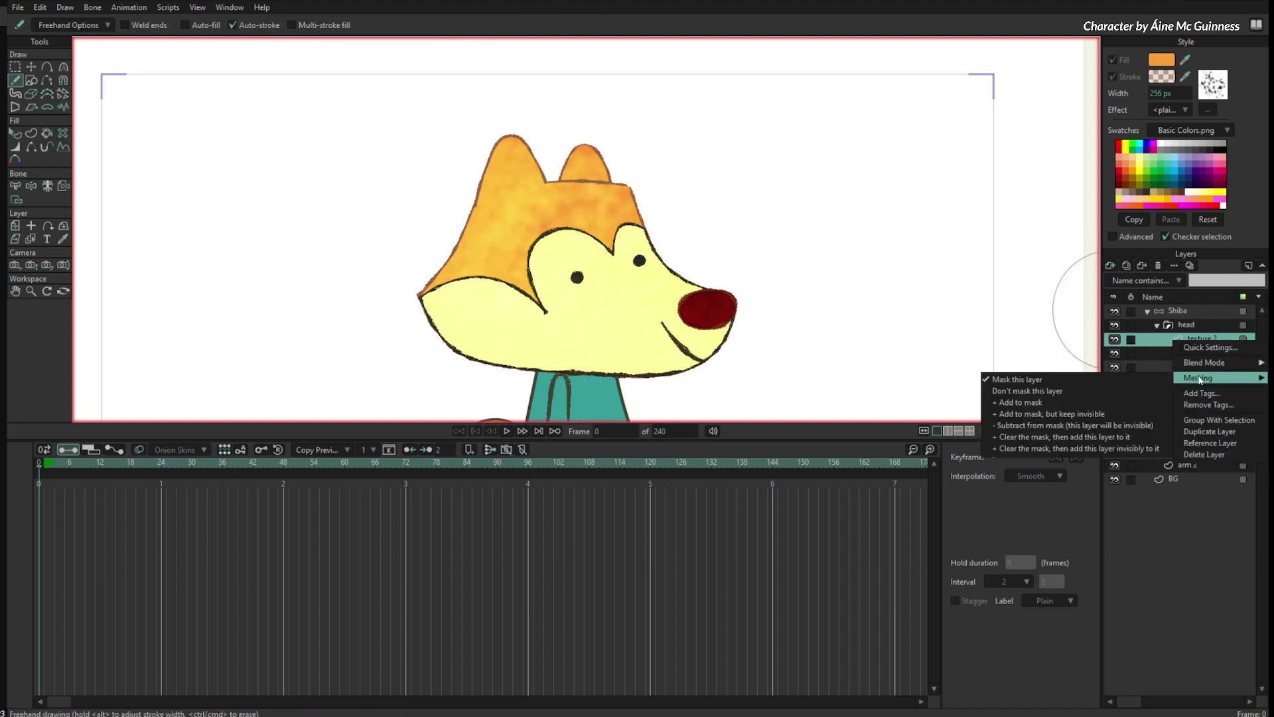
{"action": "mouse_move", "coordinate": [1182, 369]}
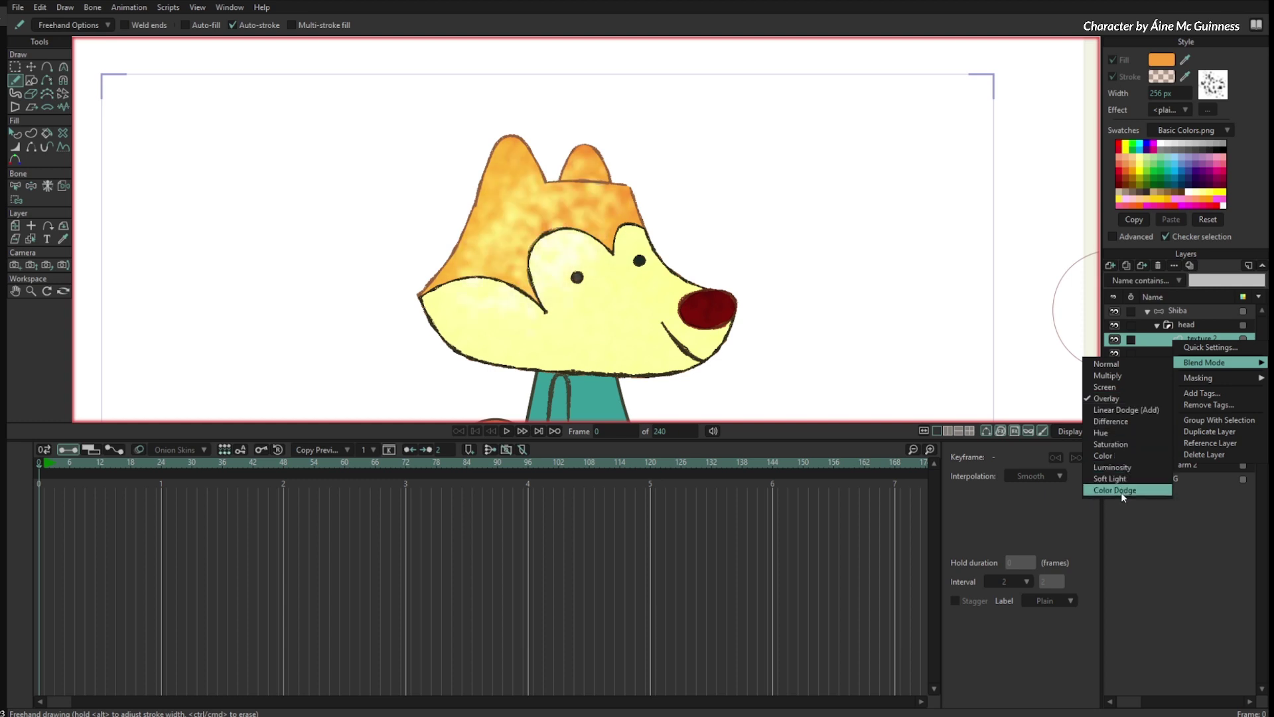
{"action": "left_click", "coordinate": [1120, 376]}
- Reposition the test texture stroke on the Shiba's cream muzzle and adjust its line width
{"action": "key", "text": "t"}
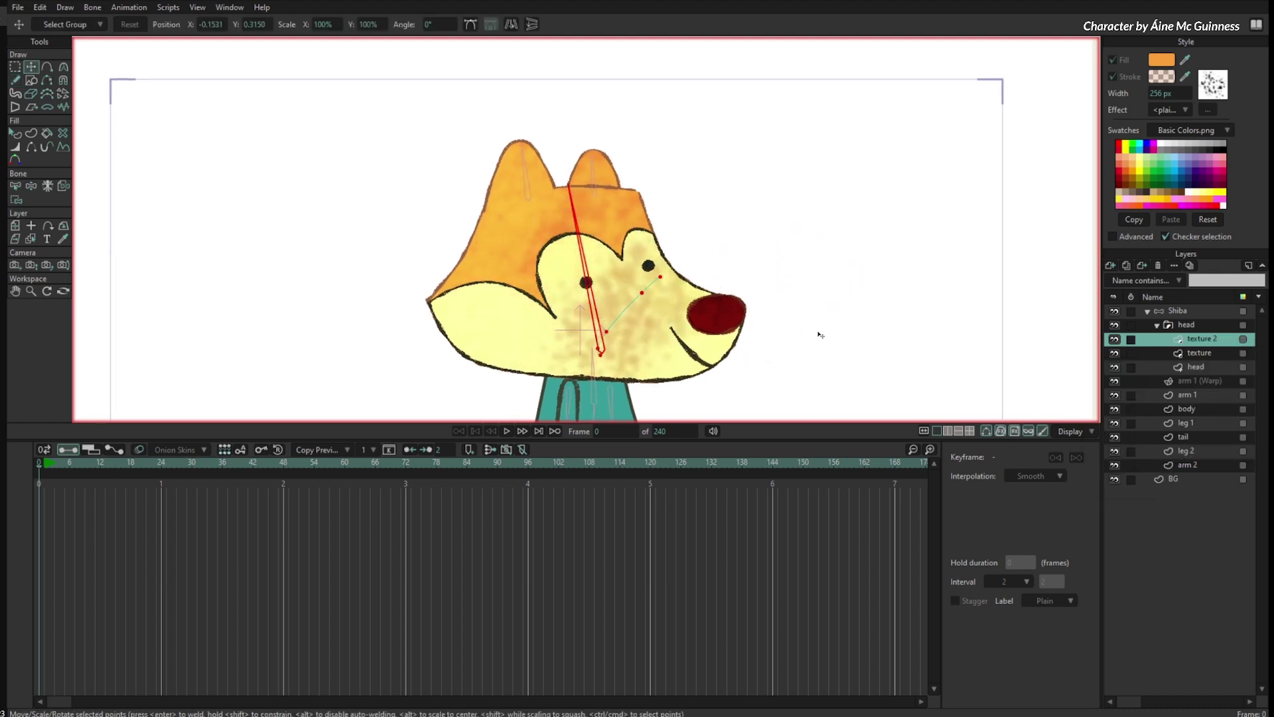
{"action": "key", "text": "w"}
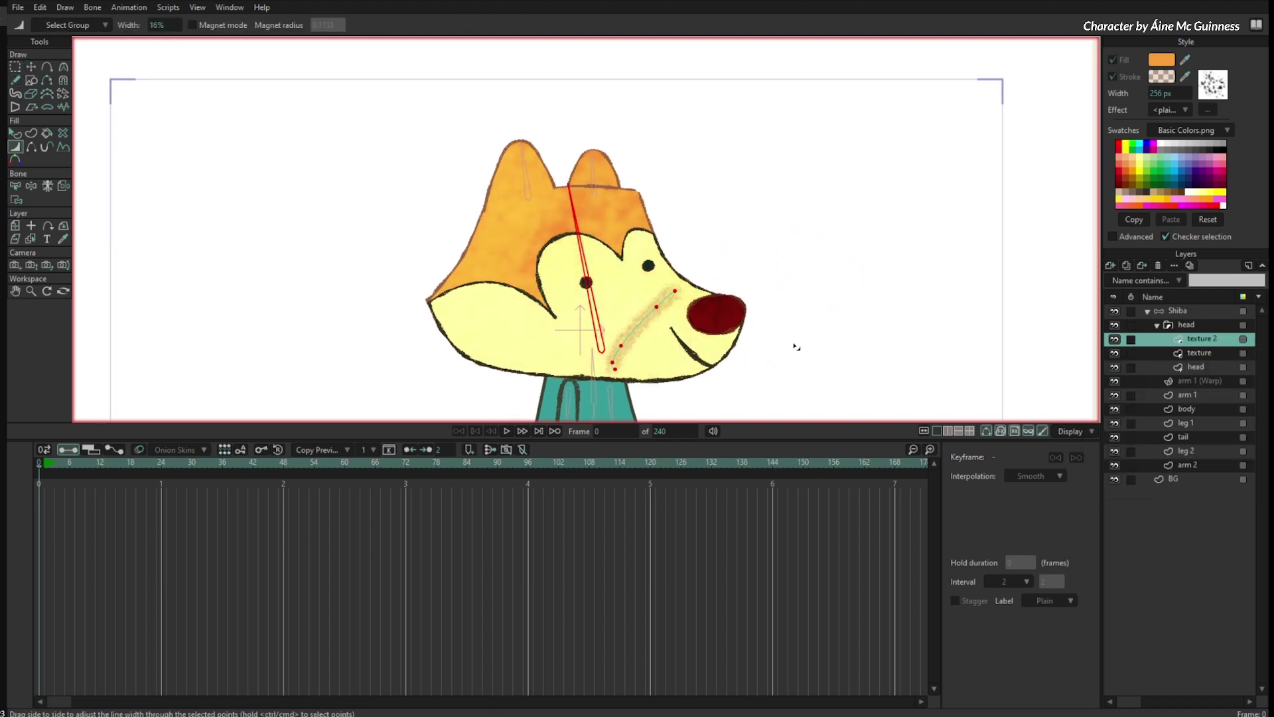
{"action": "key", "text": "q"}
{"action": "left_click_drag", "start_coordinate": [797, 346], "coordinate": [736, 350]}
{"action": "key", "text": "w"}
{"action": "key", "text": "q"}
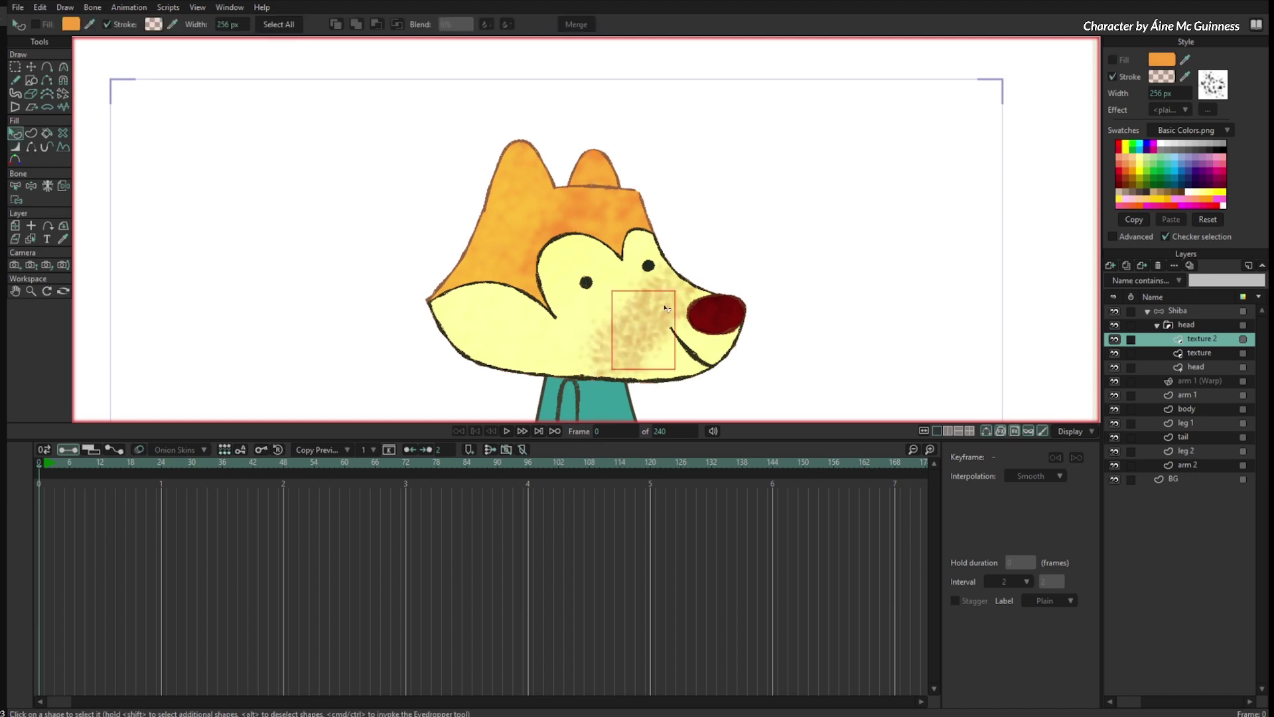
- Lower the opacity of the muzzle stroke's colour and brush more freehand texture strokes over the cream part of the face
{"action": "left_click", "coordinate": [1162, 79]}
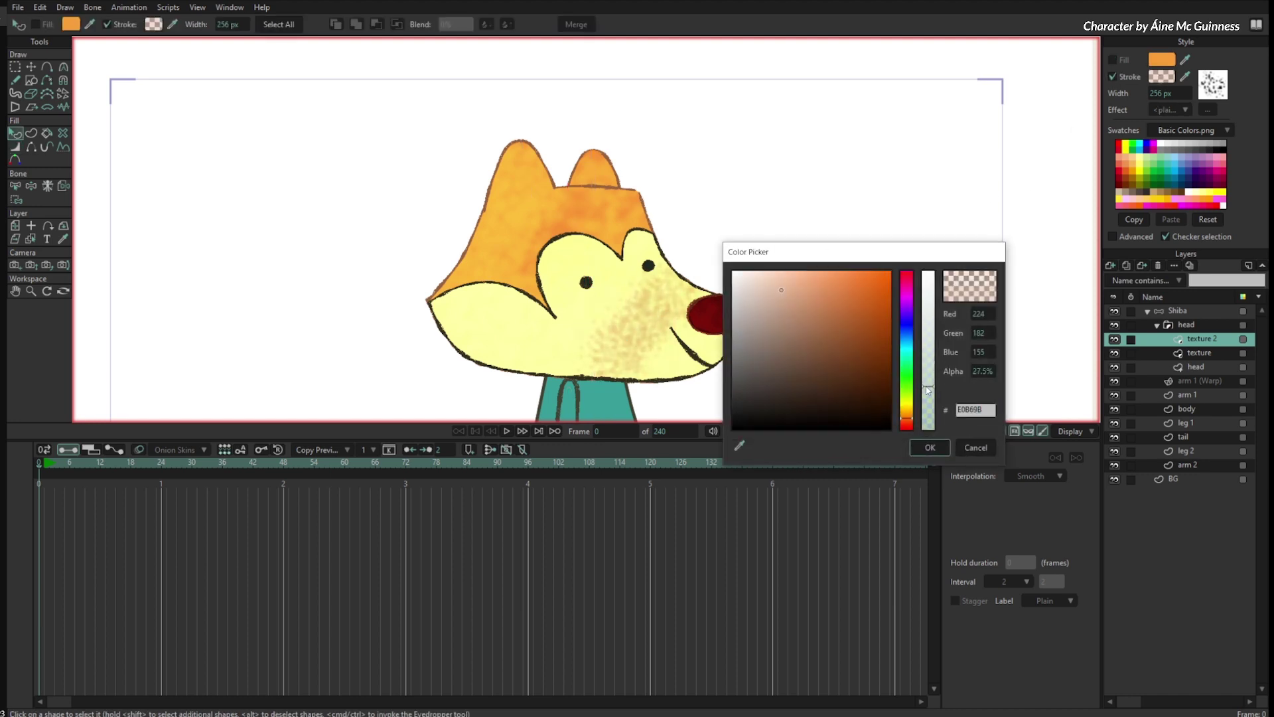
{"action": "left_click", "coordinate": [930, 447]}
{"action": "key", "text": "f"}
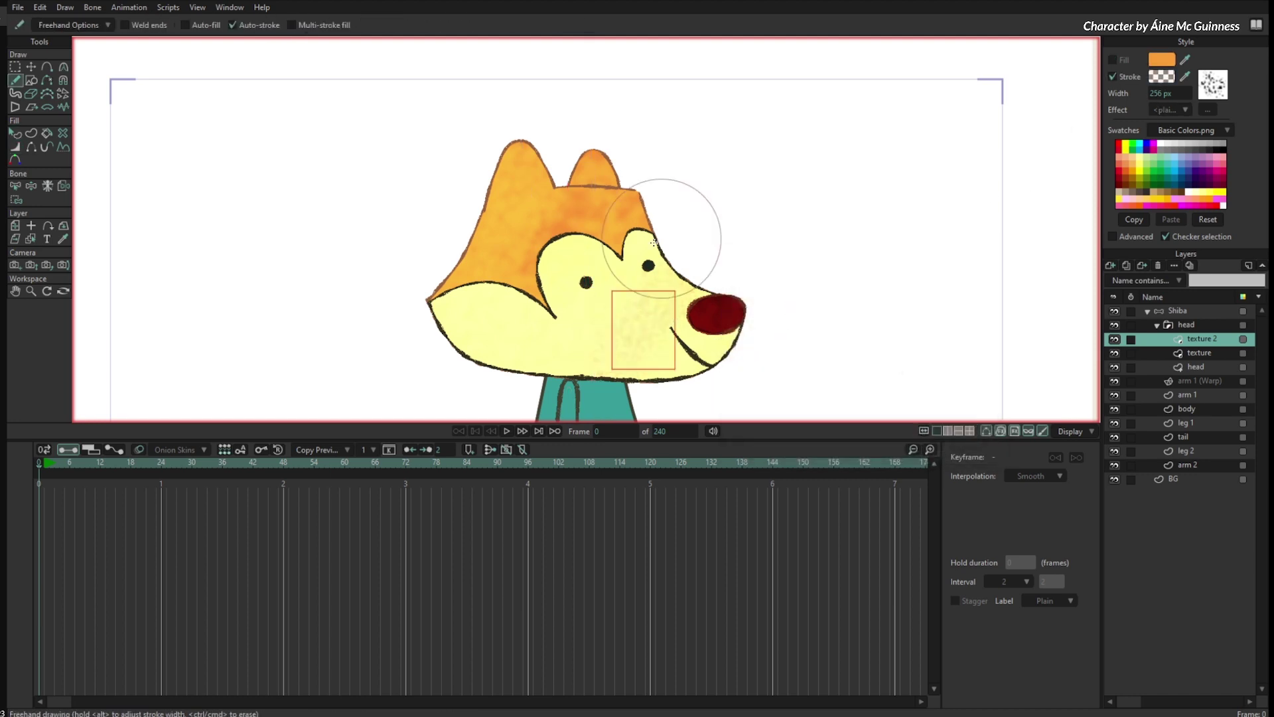
{"action": "left_click_drag", "start_coordinate": [670, 299], "coordinate": [657, 322]}
{"action": "left_click_drag", "start_coordinate": [576, 376], "coordinate": [616, 377]}
{"action": "scroll", "coordinate": [823, 252], "scroll_direction": "down", "scroll_amount": 3}
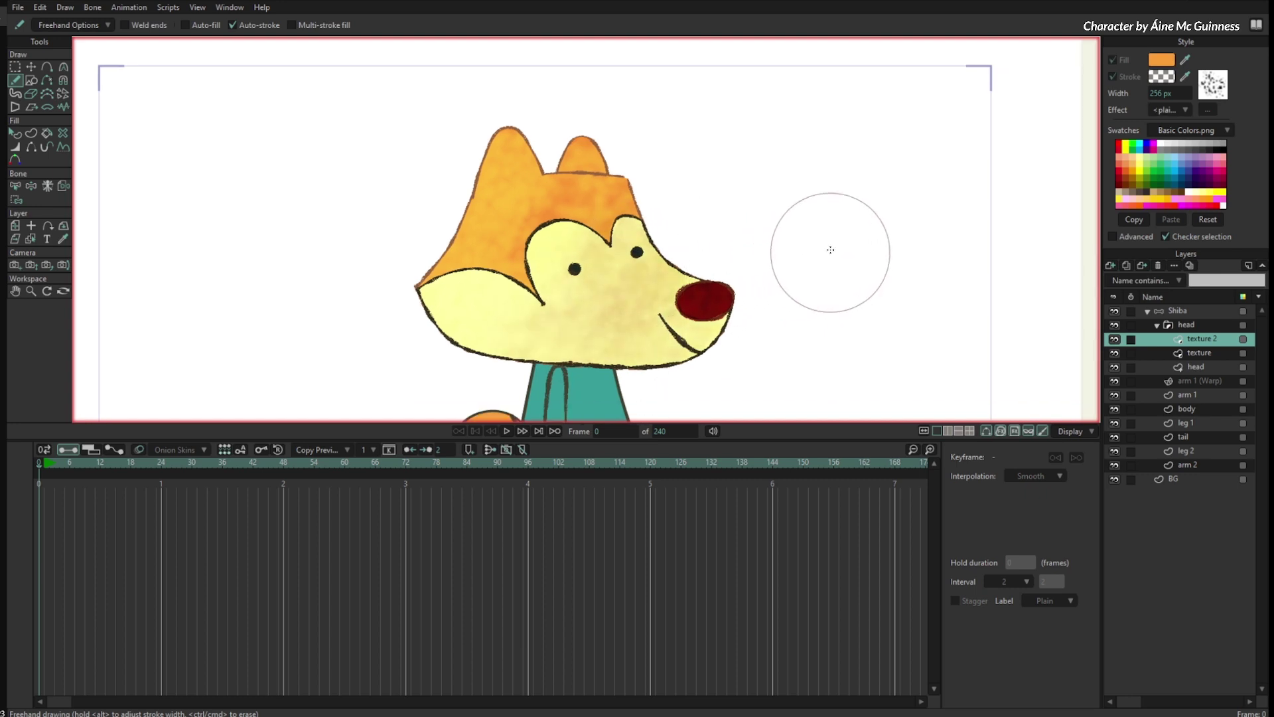
- Play back the animation to check the layered head textures, then select the Shiba layer and go to frame 5
{"action": "key", "text": "space"}
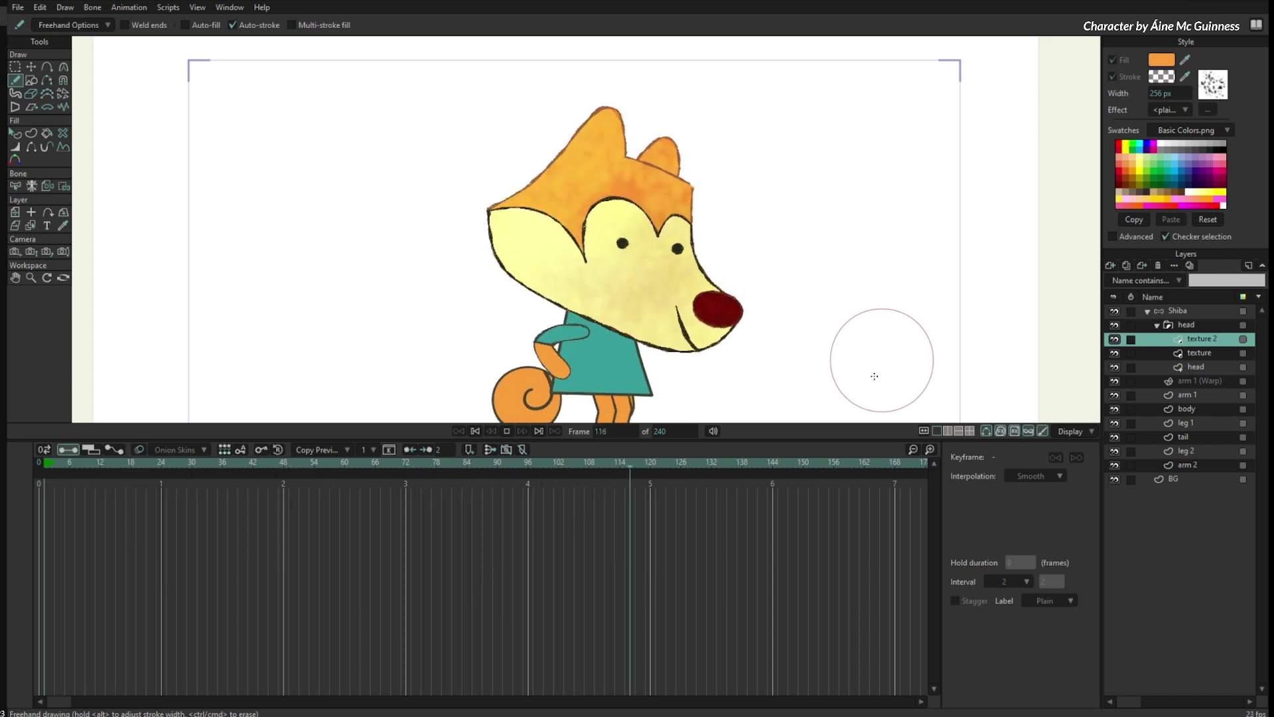
{"action": "key", "text": "space"}
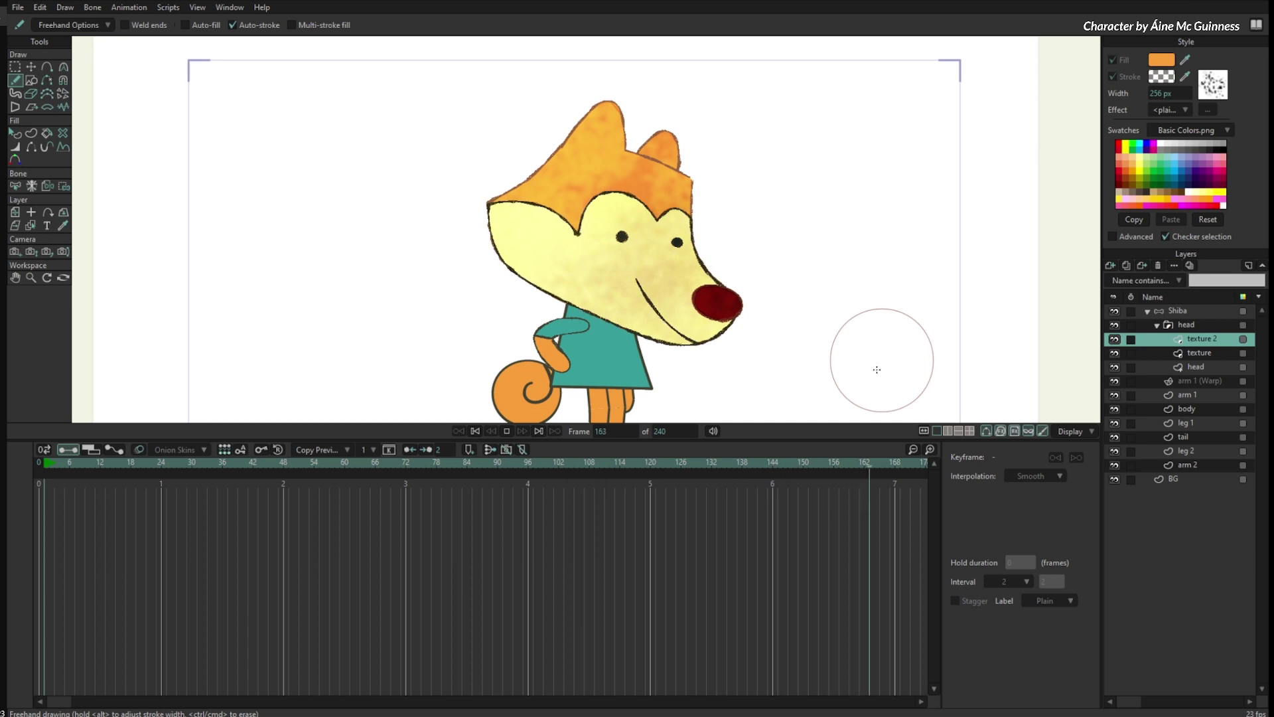
{"action": "left_click_drag", "start_coordinate": [828, 300], "coordinate": [814, 298]}
{"action": "left_click", "coordinate": [1177, 311]}
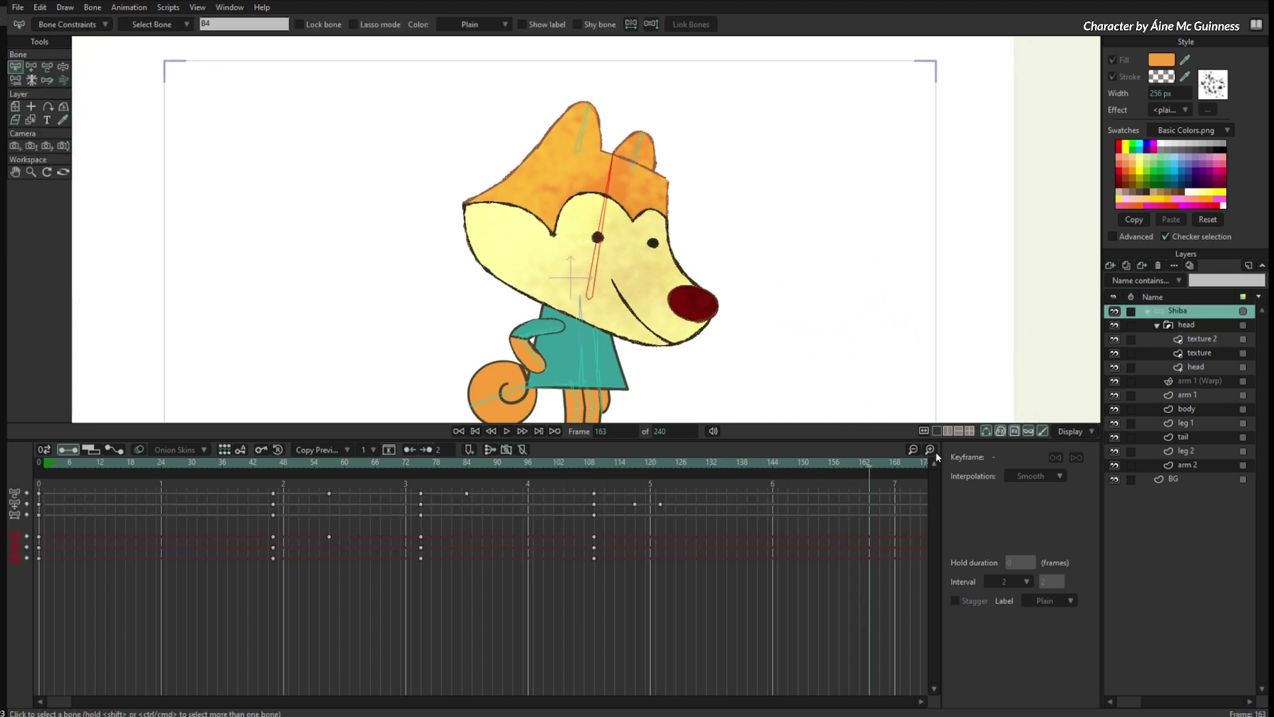
{"action": "left_click", "coordinate": [65, 463]}
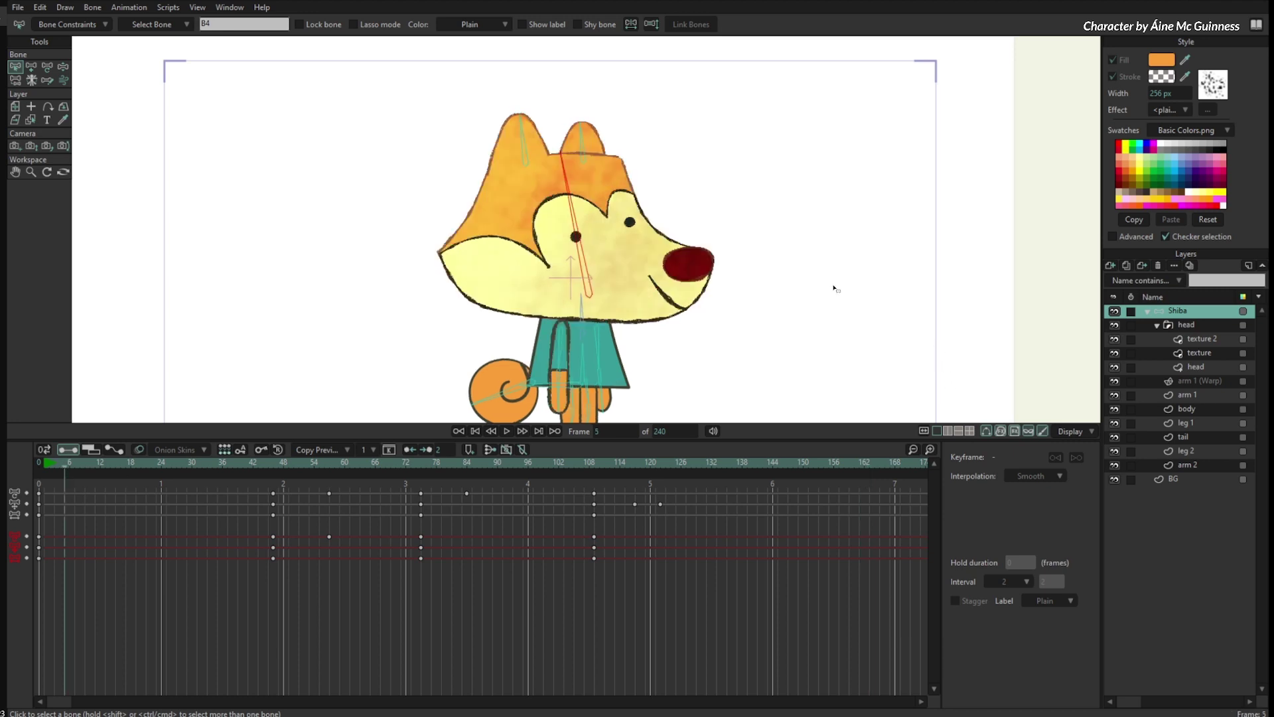